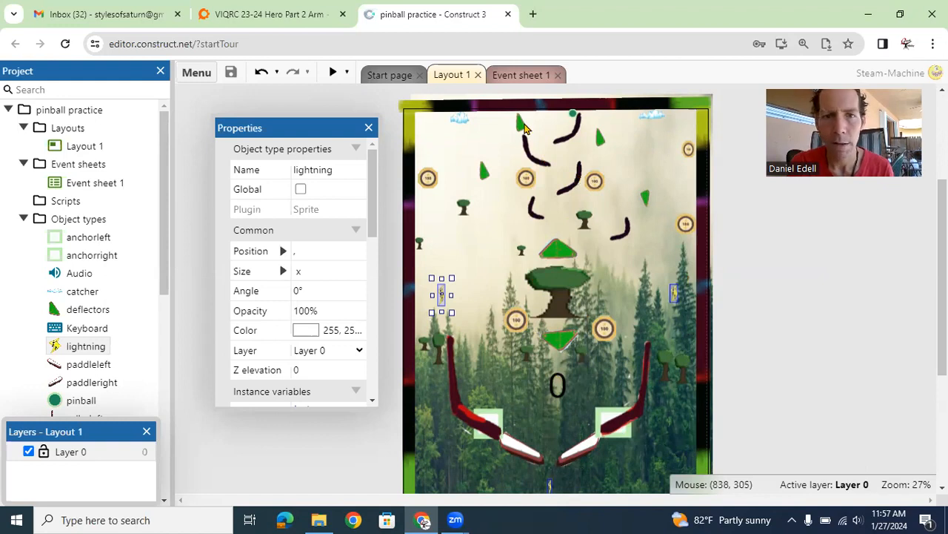
- Preview the finished pinball layout and set the speaker volume to 92
click(332, 72)
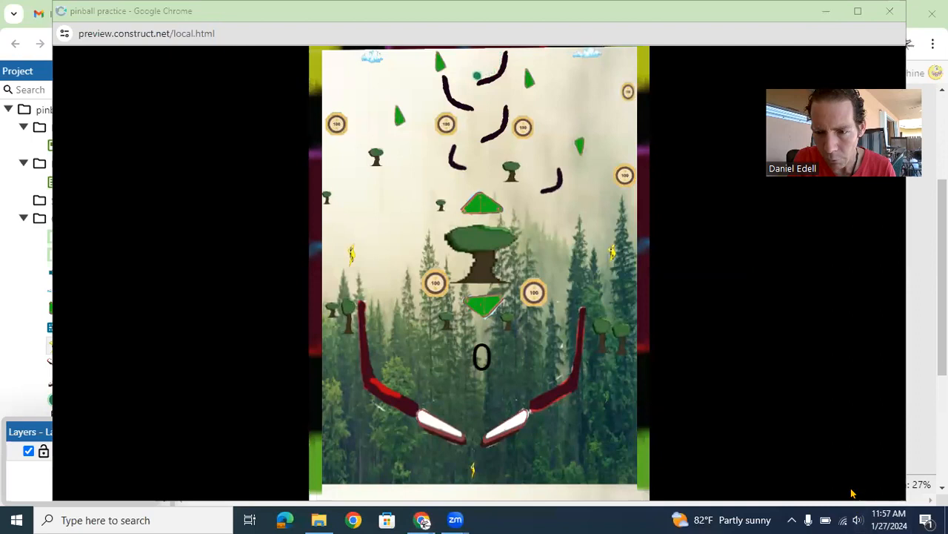
click(858, 519)
drag(865, 489, 892, 487)
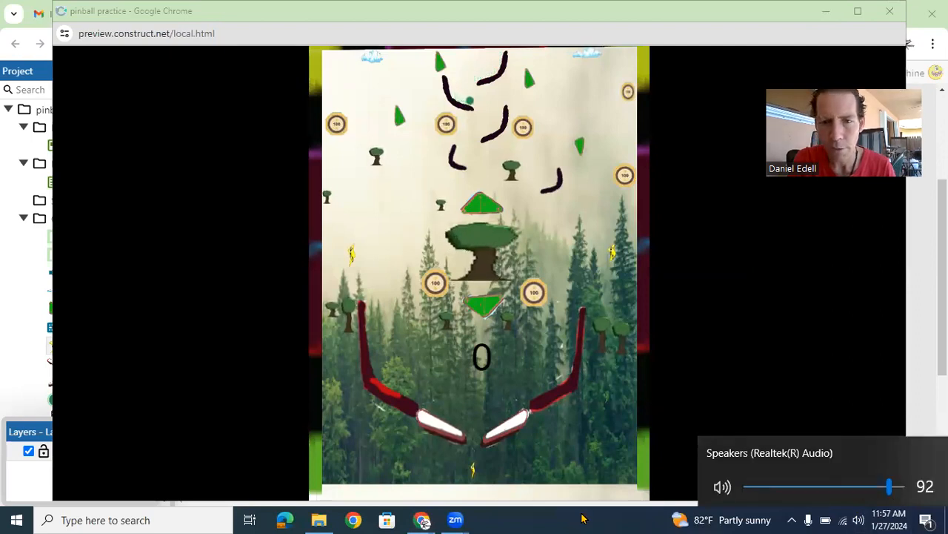
click(518, 335)
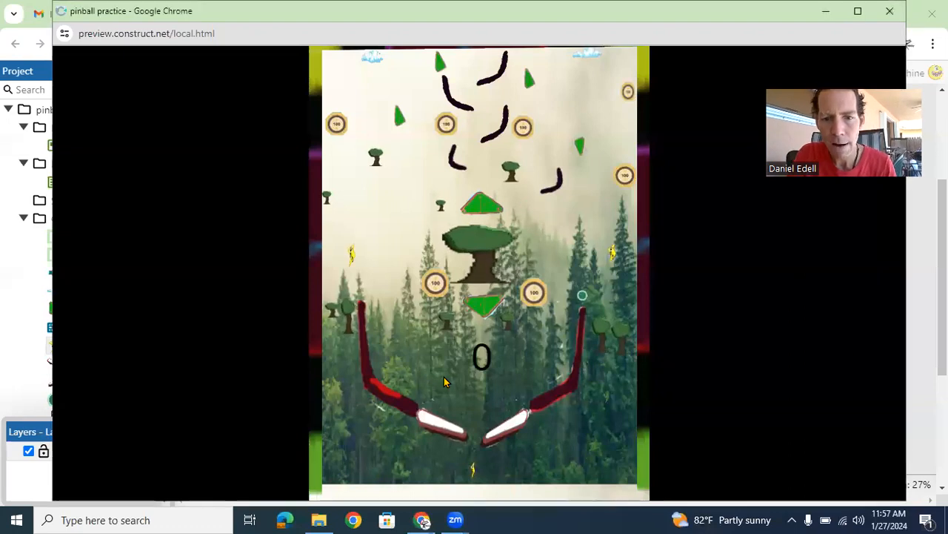
- Play-test the pinball game by flipping the left and right paddles, and close the preview
key(Right)
key(Left)
key(Right)
key(Left)
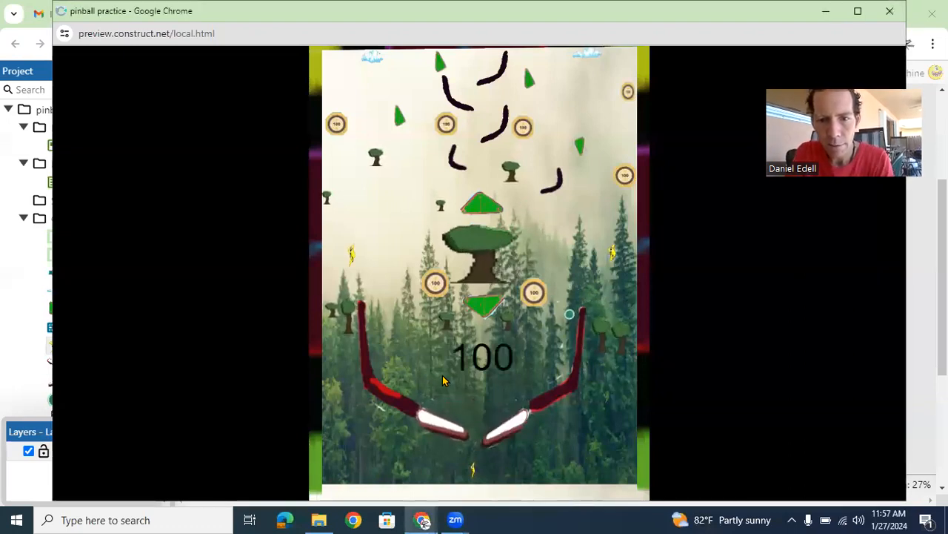
key(Right)
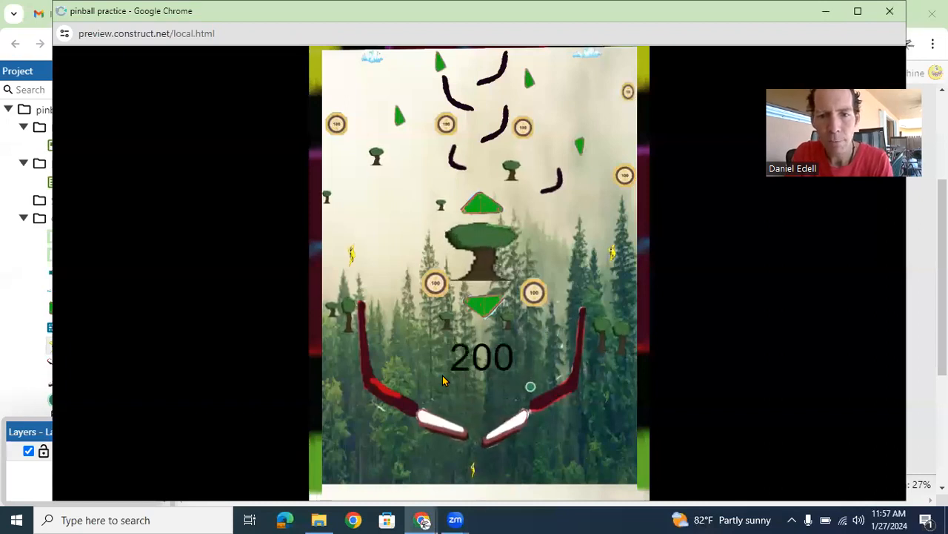
key(Right)
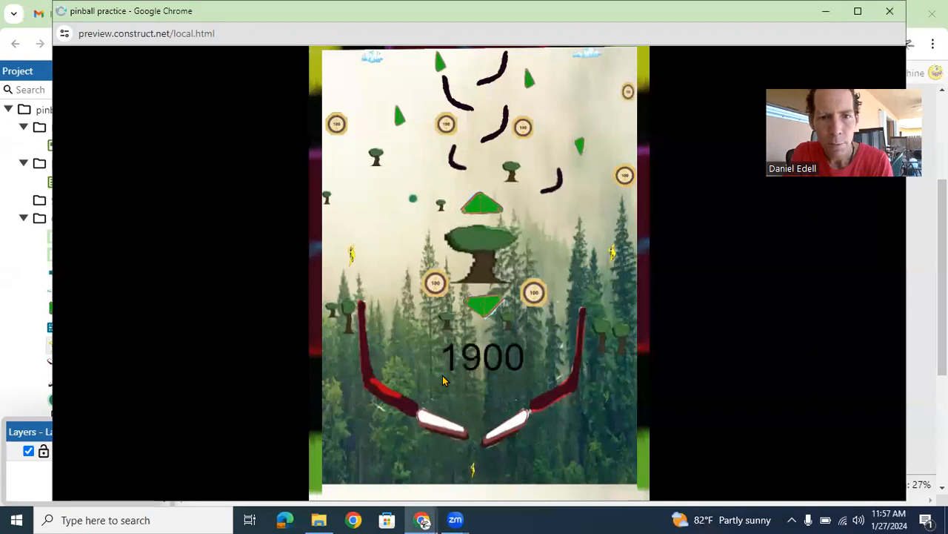
key(Left)
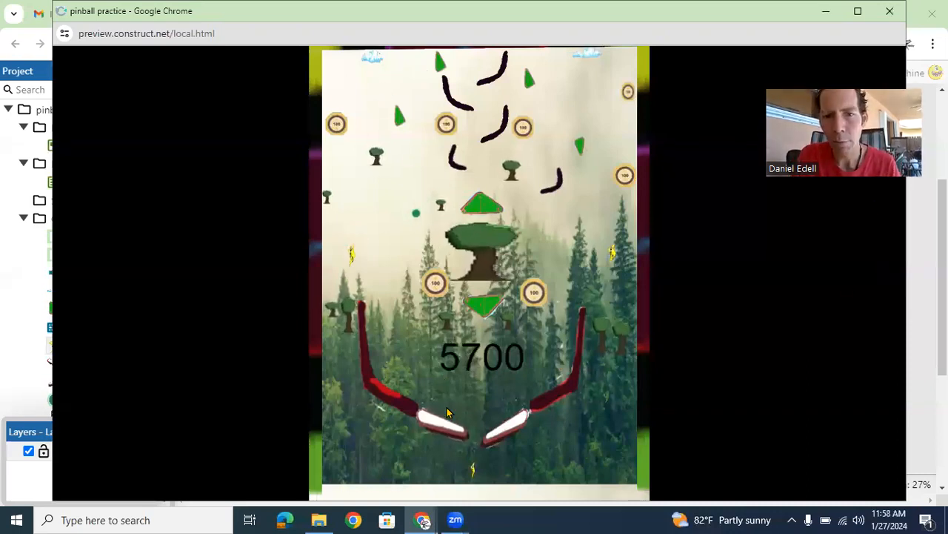
key(Left)
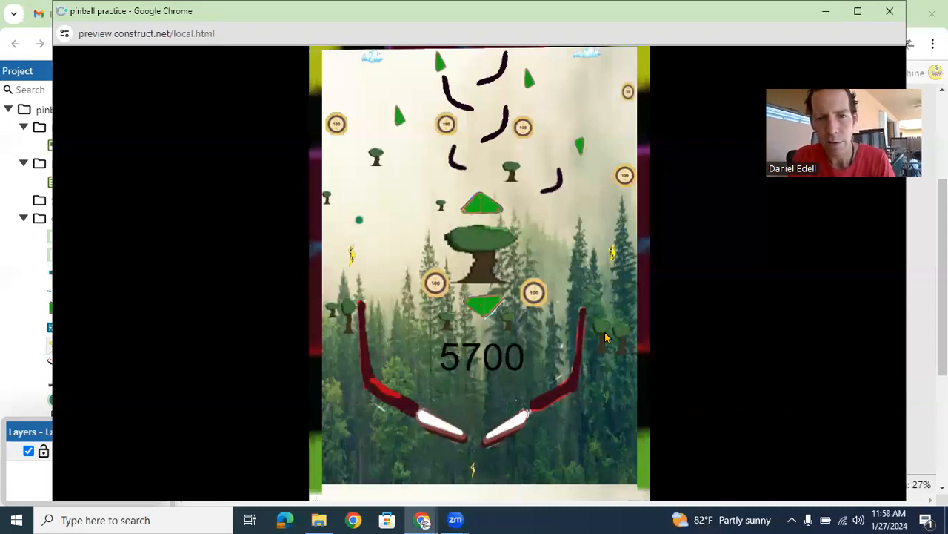
click(889, 12)
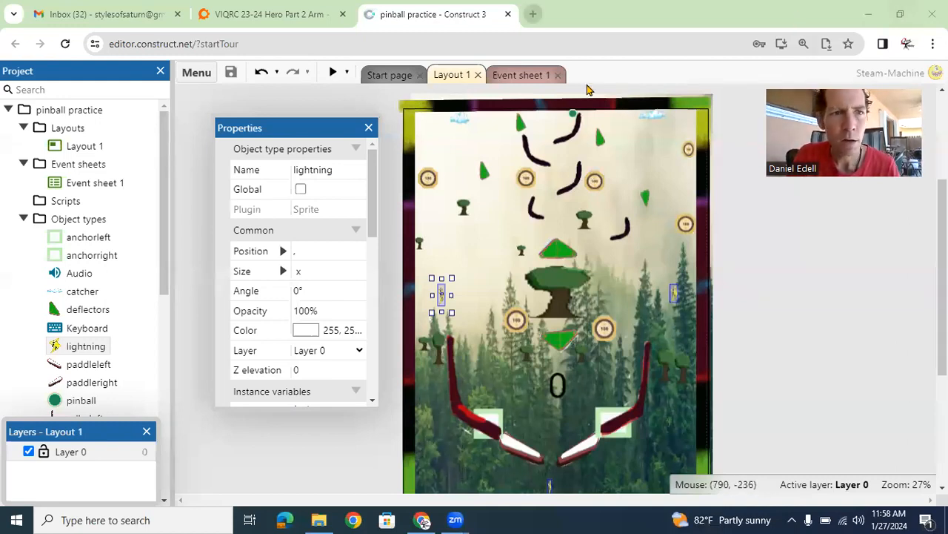
- Open the free-trial Construct 3 editor from construct.net in a new browser tab and decline the guided tour
key(ctrl+t)
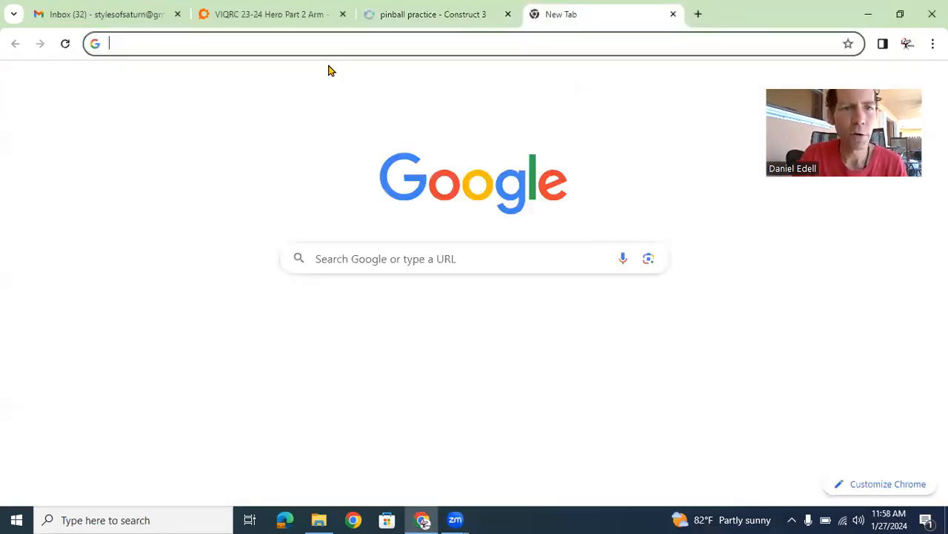
text(construc)
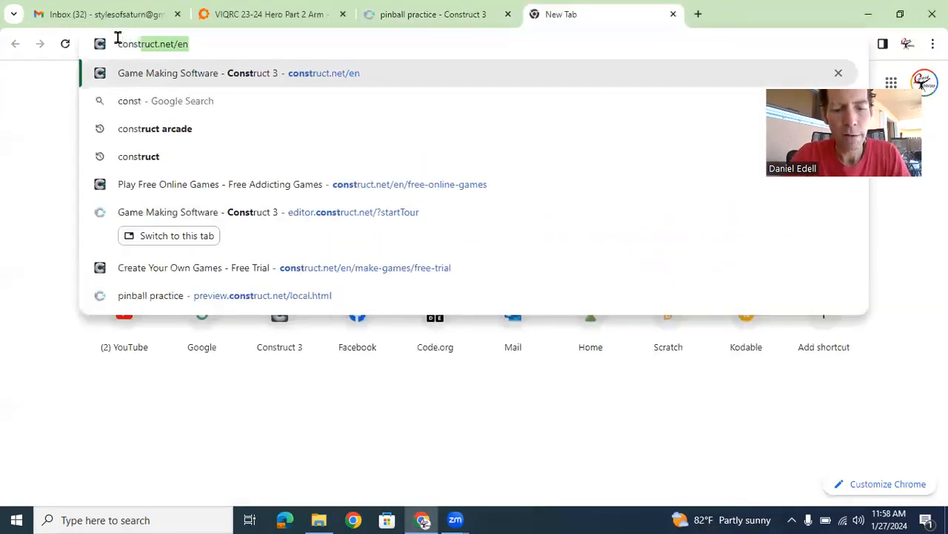
text(t)
key(Return)
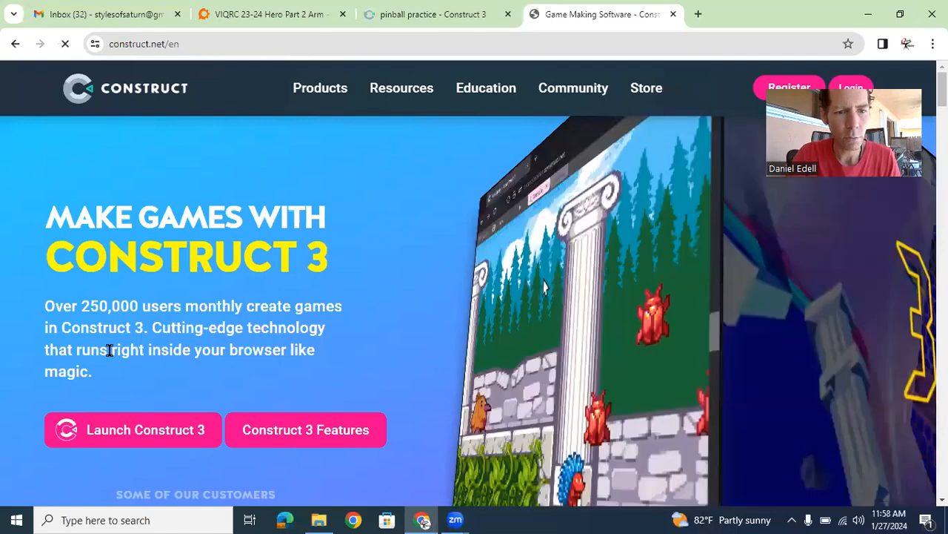
click(126, 424)
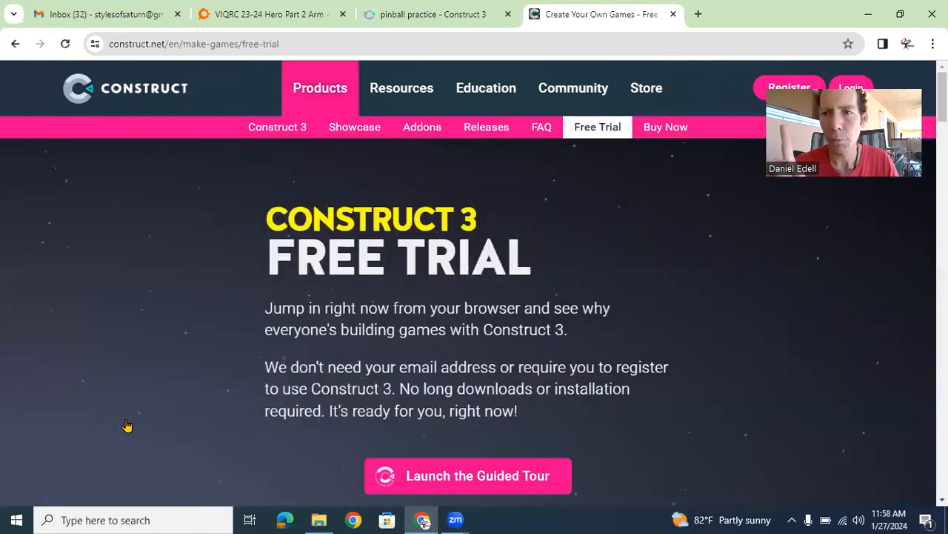
click(423, 478)
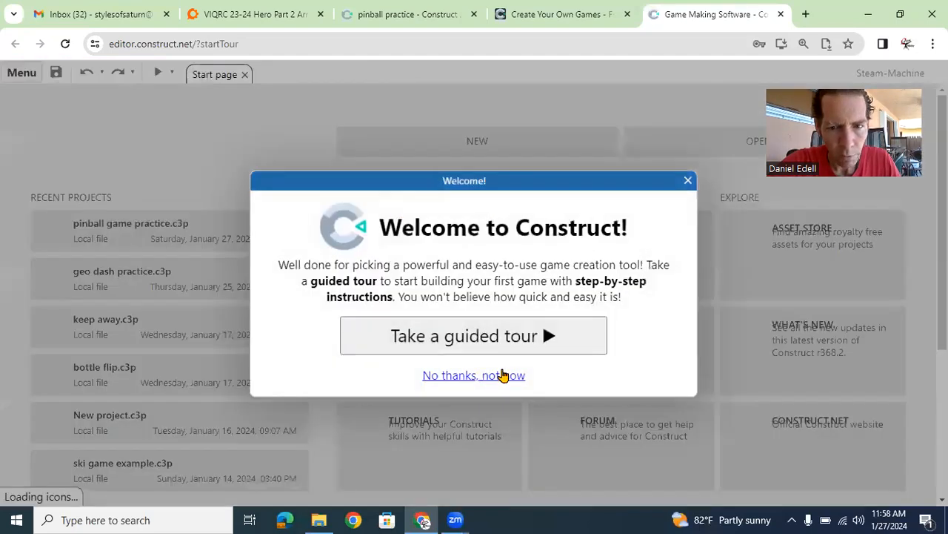
click(504, 375)
- Create a new project named "pinball practice"
click(536, 154)
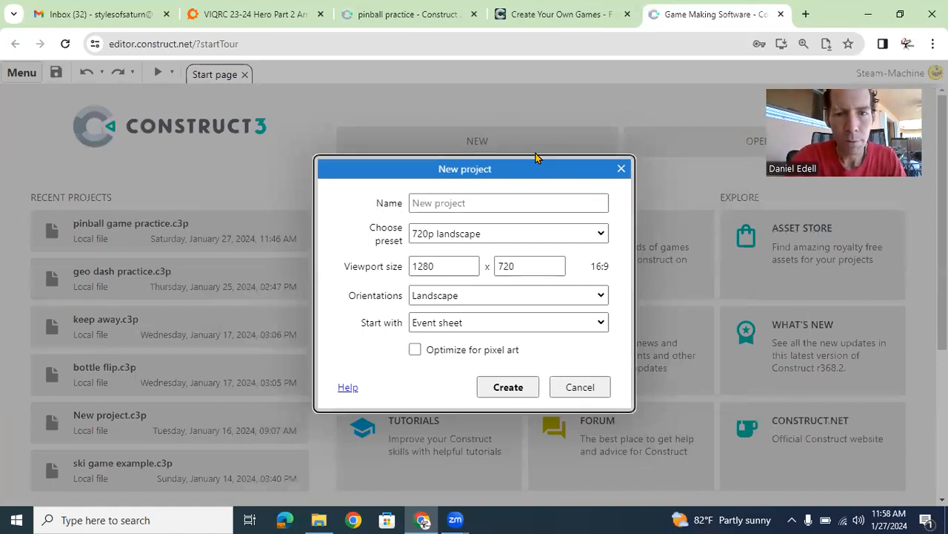
click(490, 207)
text(pinball practice)
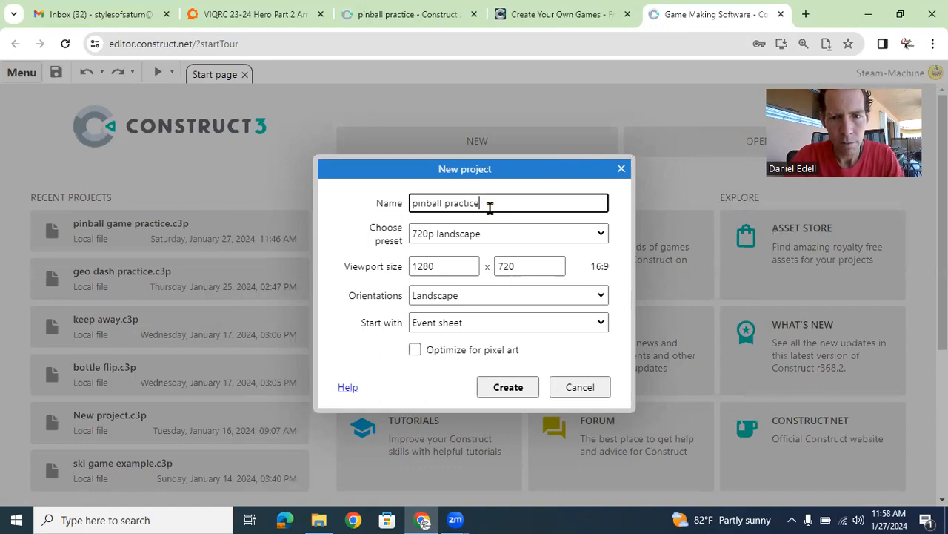
click(509, 388)
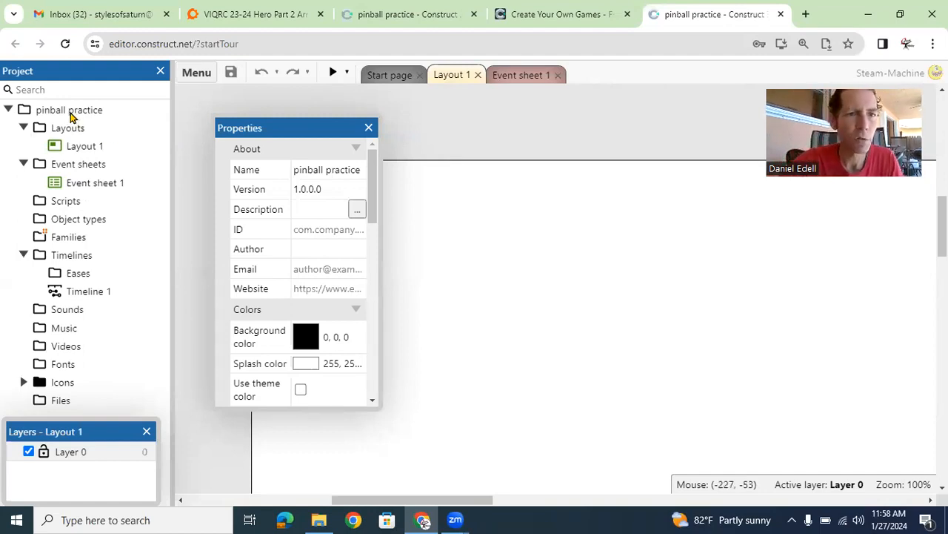
- Set the pinball practice project's viewport size to 1500 x 2000
click(69, 111)
double_click(70, 117)
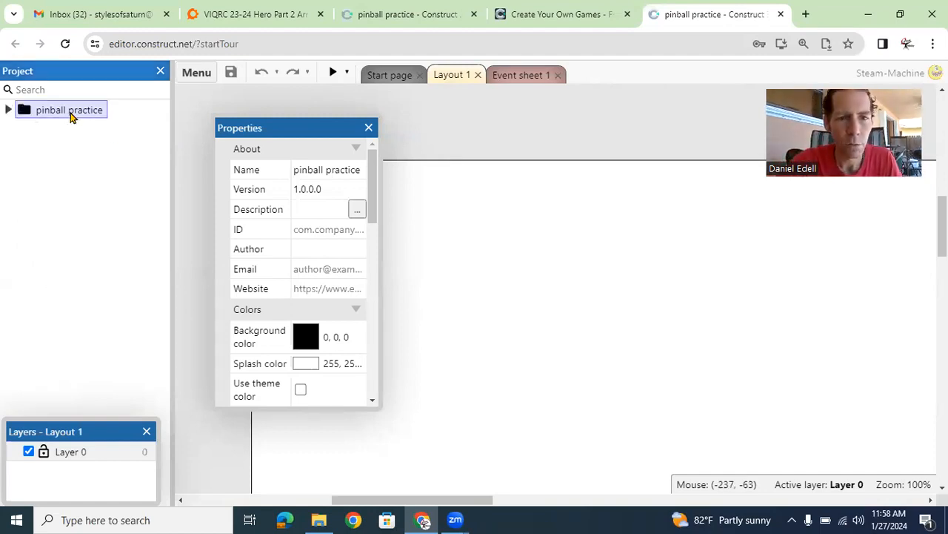
double_click(72, 112)
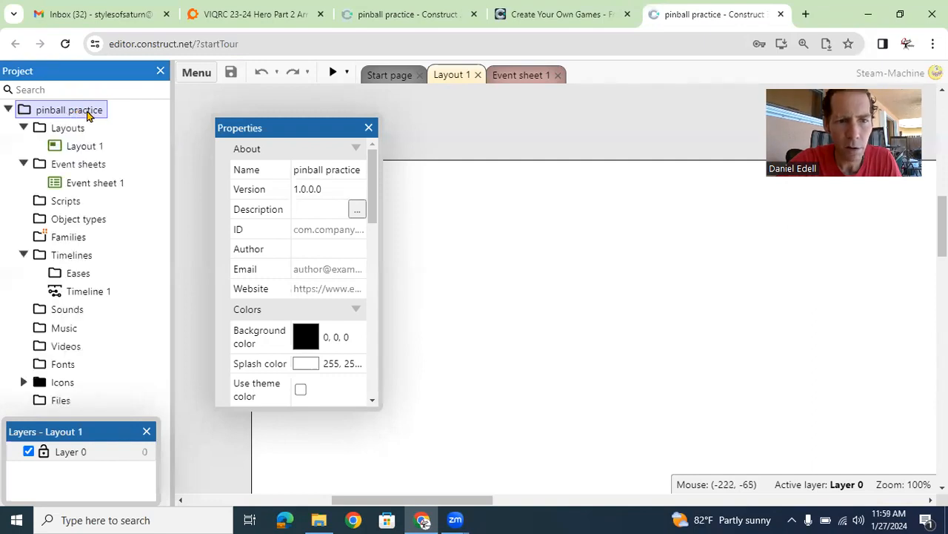
drag(373, 185, 383, 264)
scroll(381, 268, down, 1)
click(347, 276)
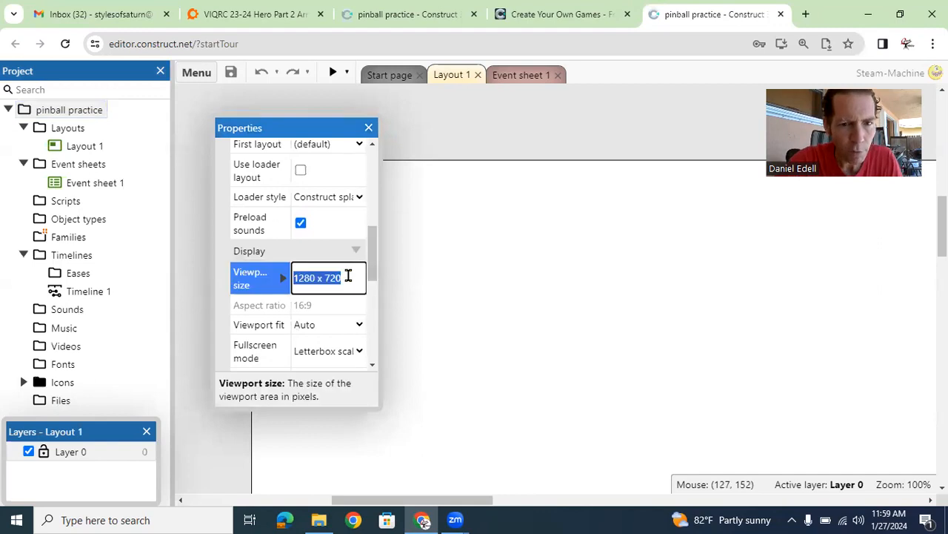
key(BackSpace)
text(1500)
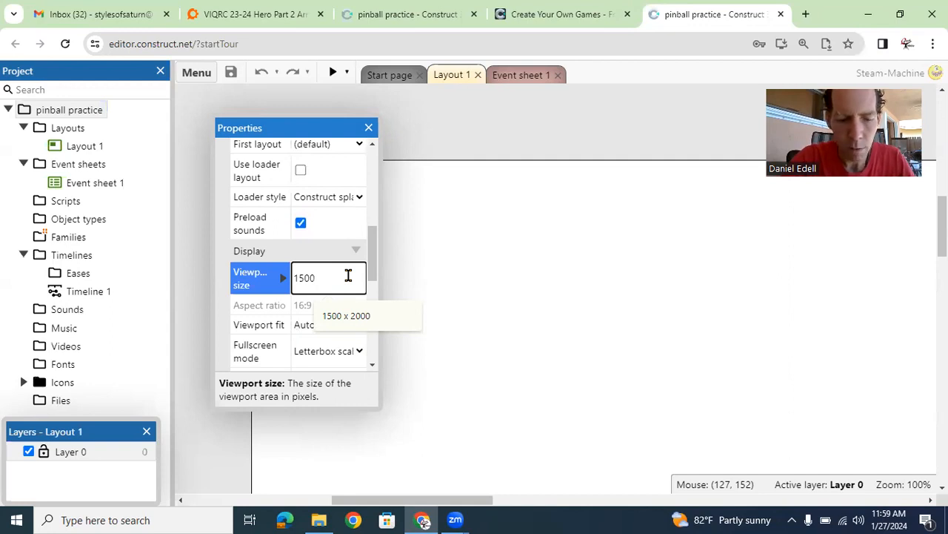
text(x 2000)
click(491, 327)
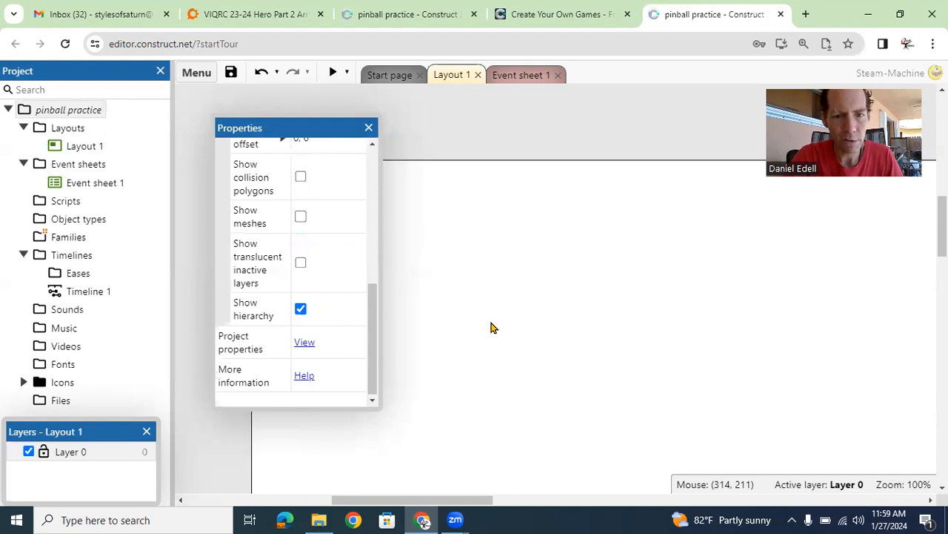
- Set the size of Layout 1 to 1500 x 2000
click(77, 148)
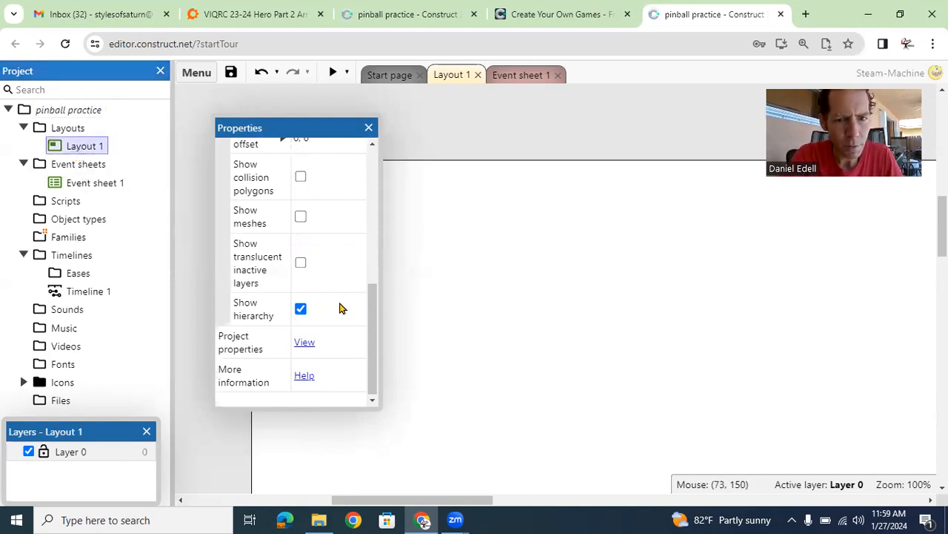
drag(369, 317, 374, 166)
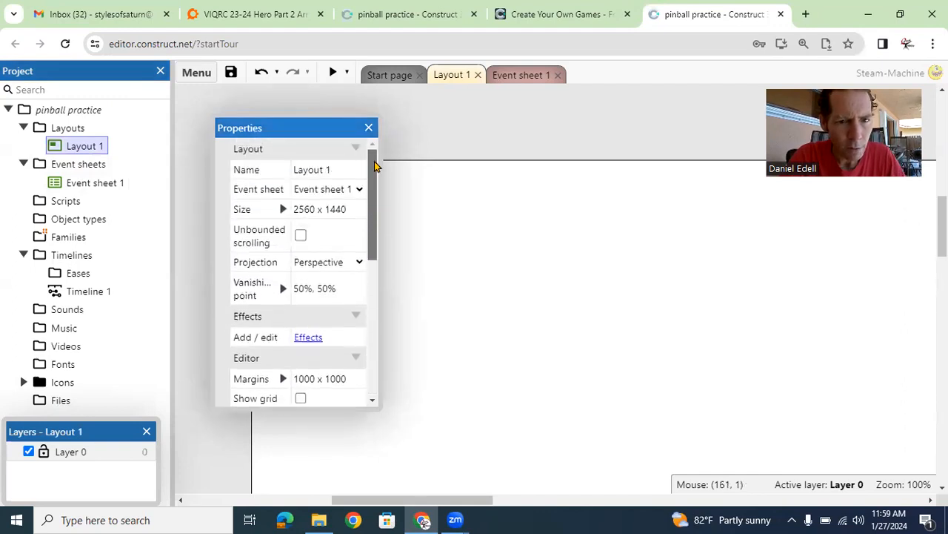
click(346, 206)
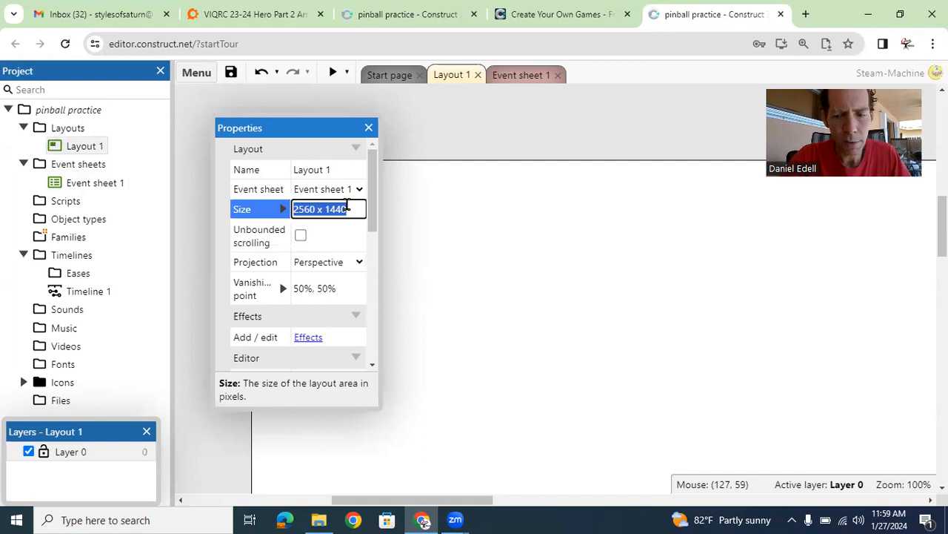
text(1500)
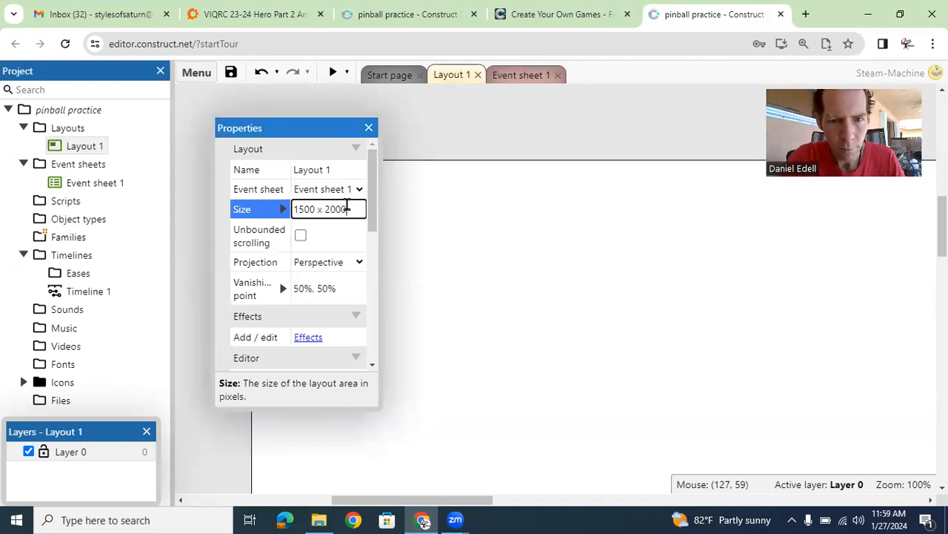
text(x 2000)
click(475, 272)
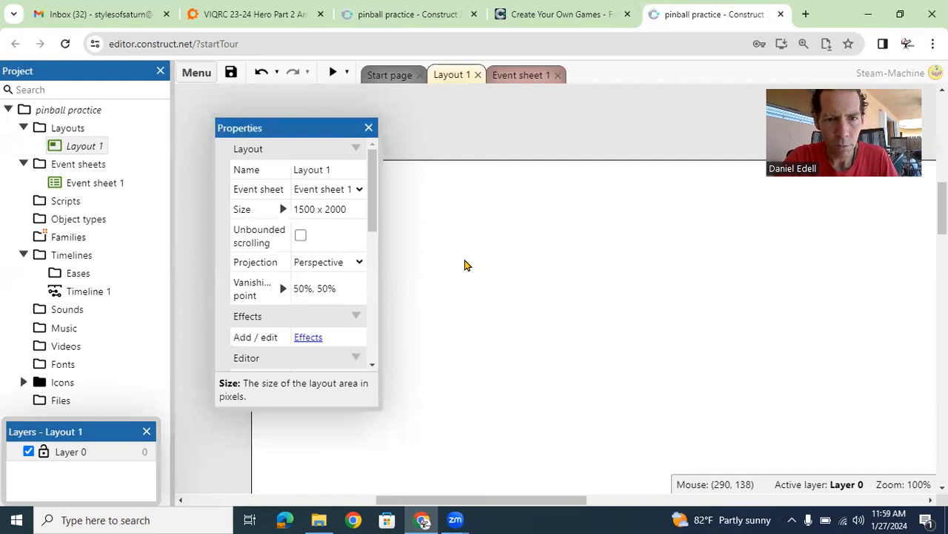
- Zoom the layout out to 25% to fit the whole page in view and move the Properties window clear of it
drag(324, 126, 163, 143)
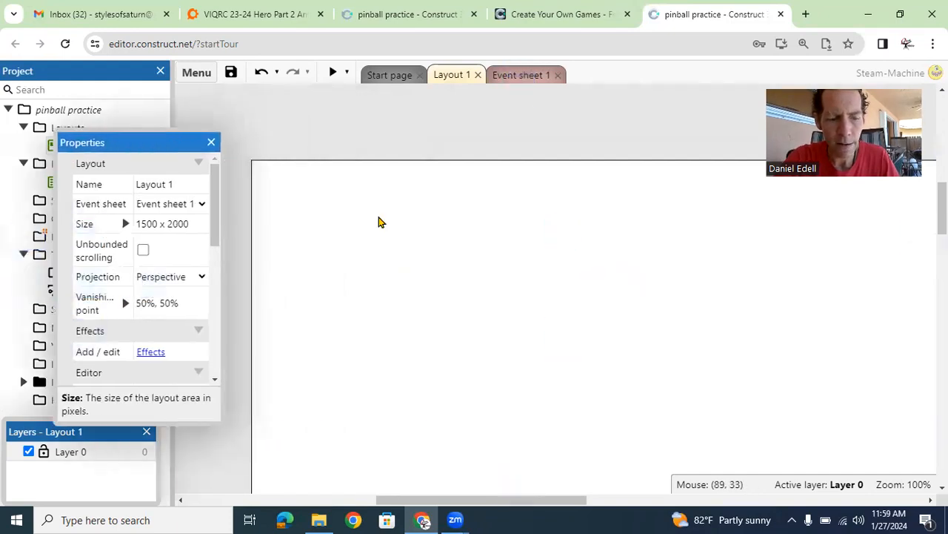
right_click(542, 289)
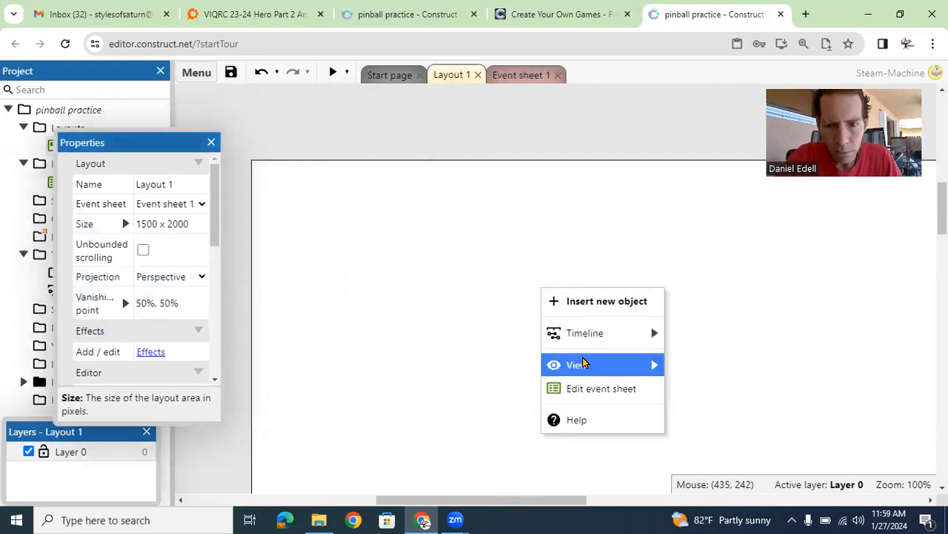
mouse_move(583, 364)
click(708, 309)
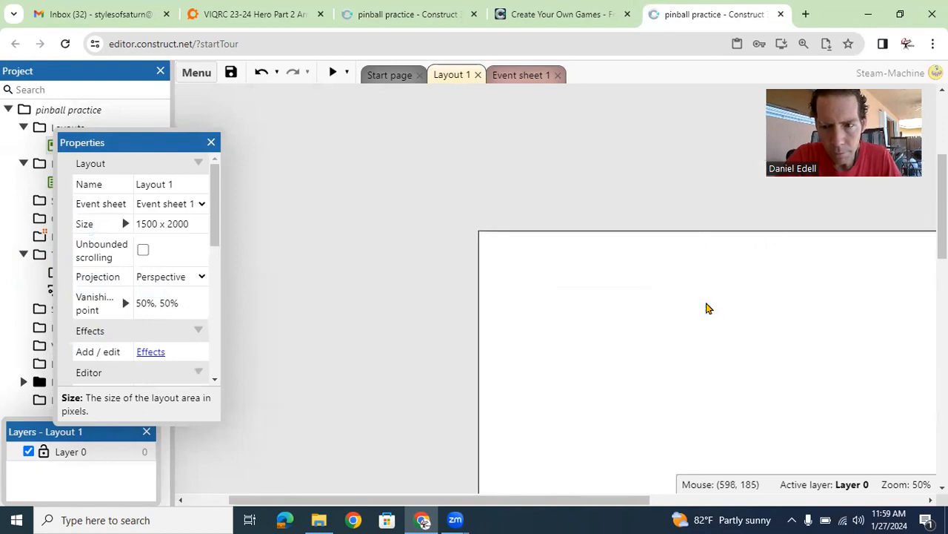
right_click(706, 309)
mouse_move(744, 378)
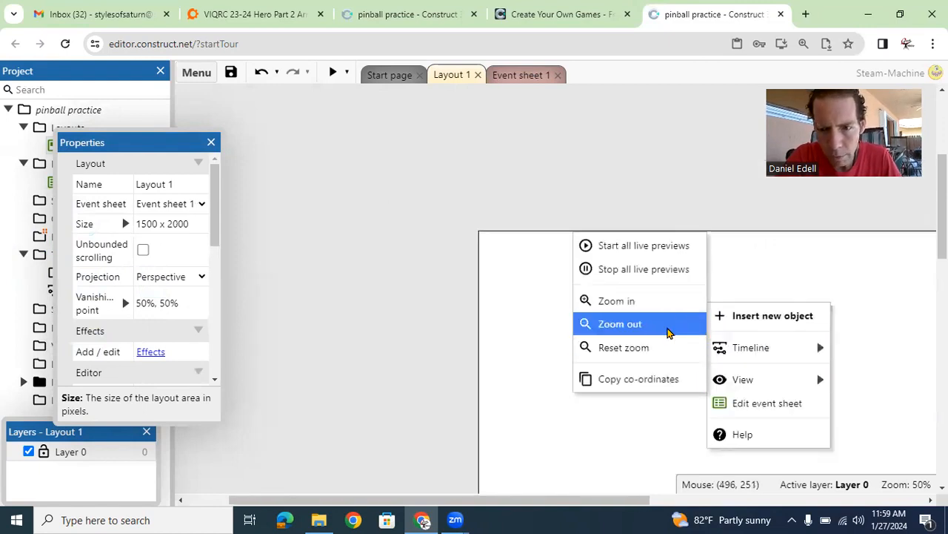
click(667, 324)
drag(943, 250, 942, 338)
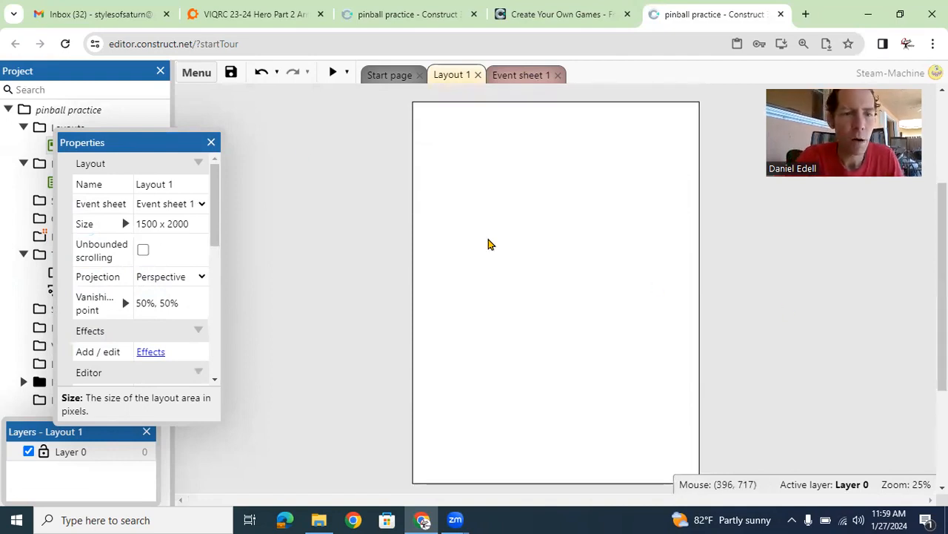
drag(159, 142, 230, 109)
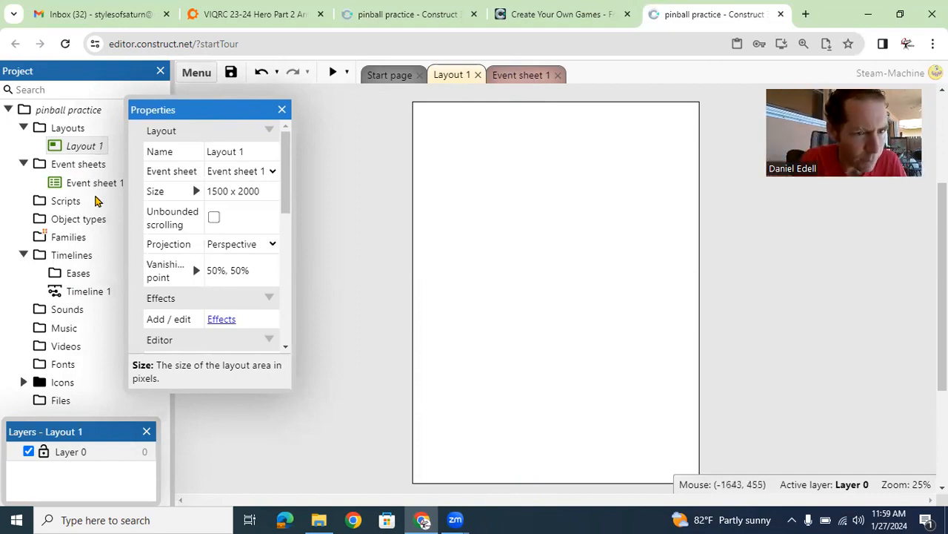
- Add a Keyboard object type to the project
click(78, 220)
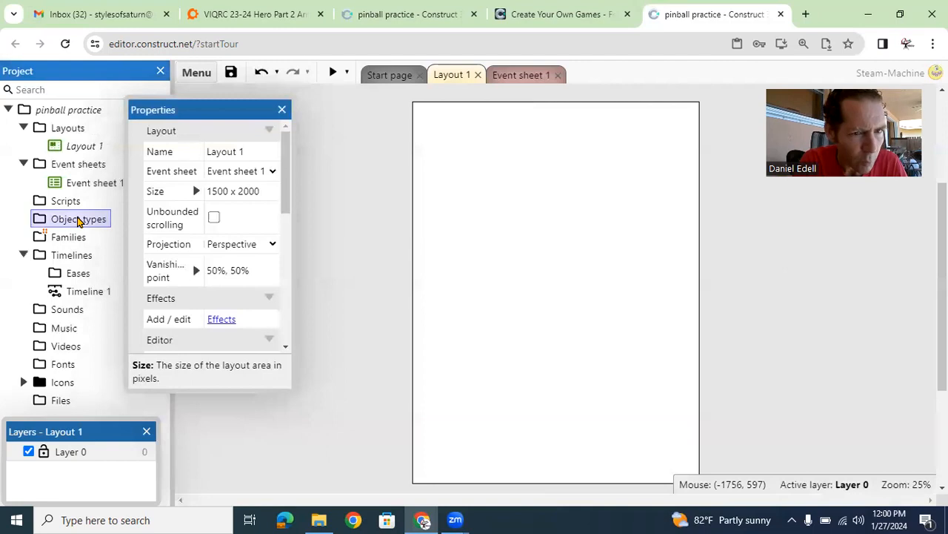
right_click(79, 220)
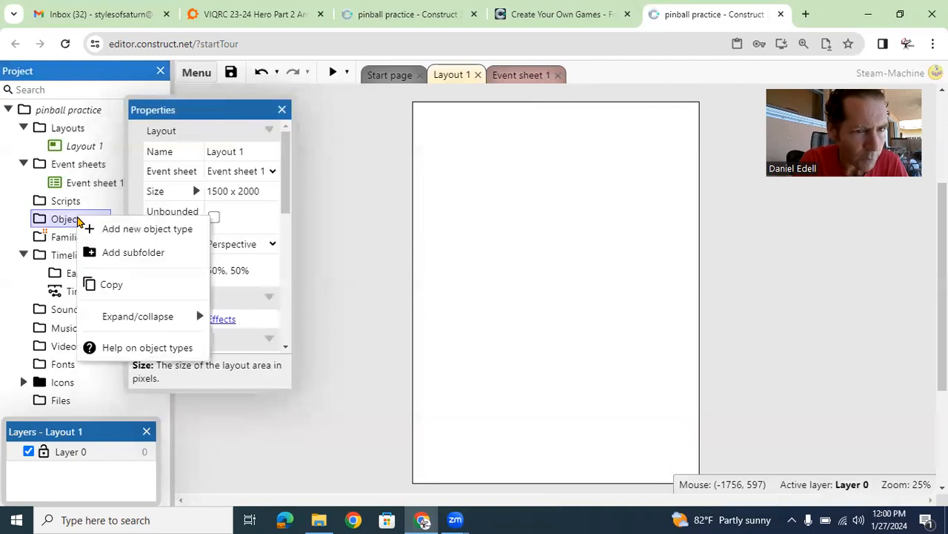
click(118, 228)
text(key)
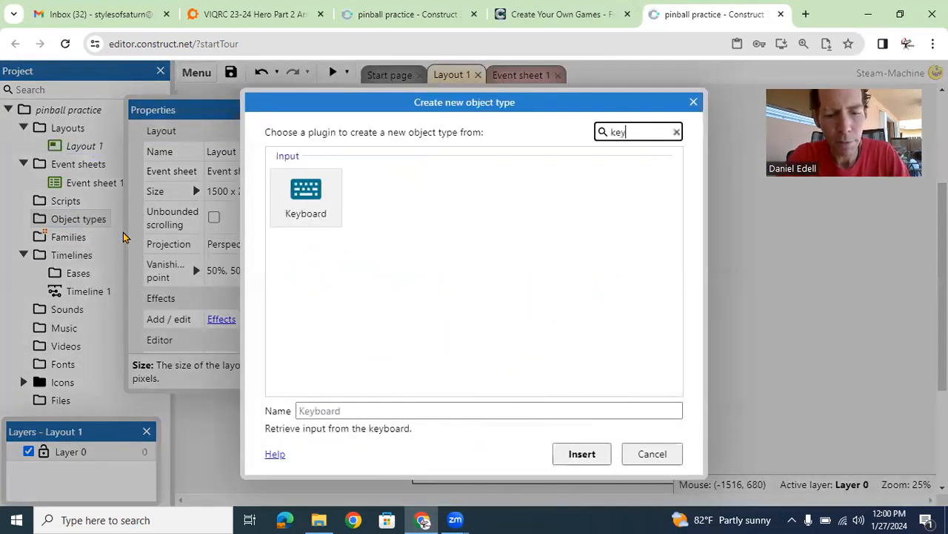
text(boatr)
key(BackSpace)
key(BackSpace)
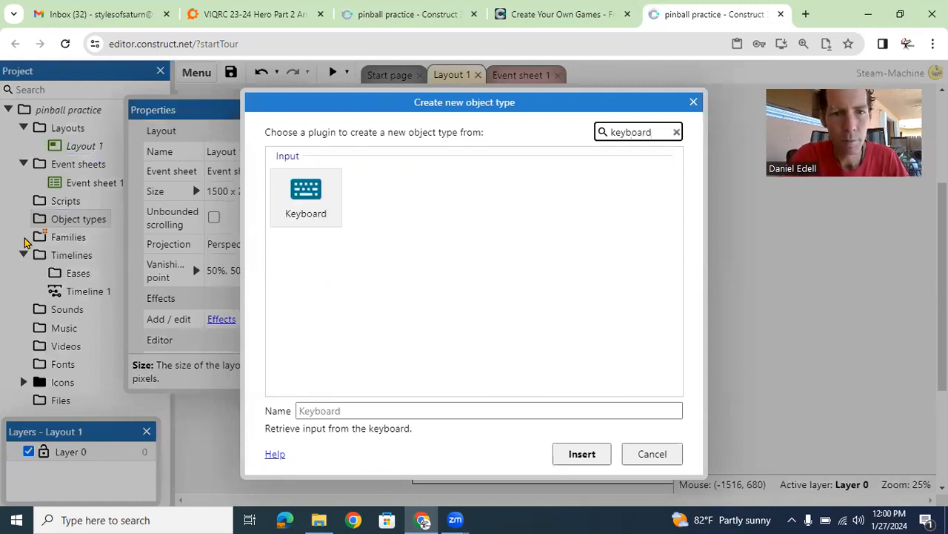
click(298, 194)
click(567, 452)
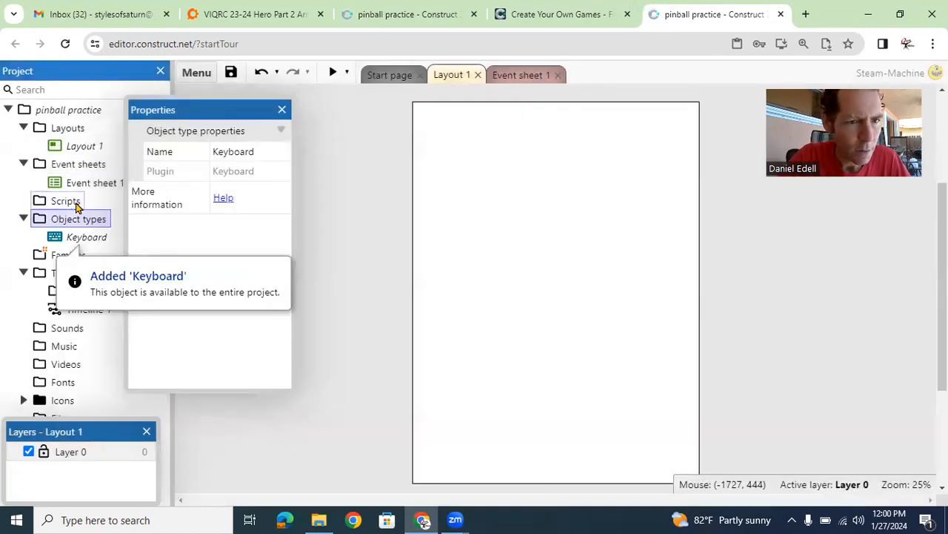
- Insert a new Sprite object named "pinball" near the upper middle of the layout, at about (746, 269)
right_click(496, 244)
click(529, 250)
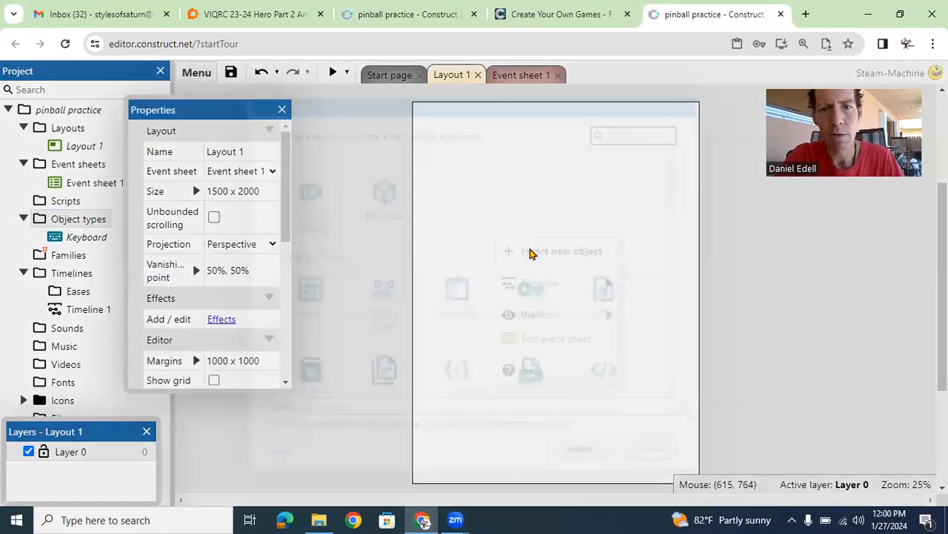
text(sprite)
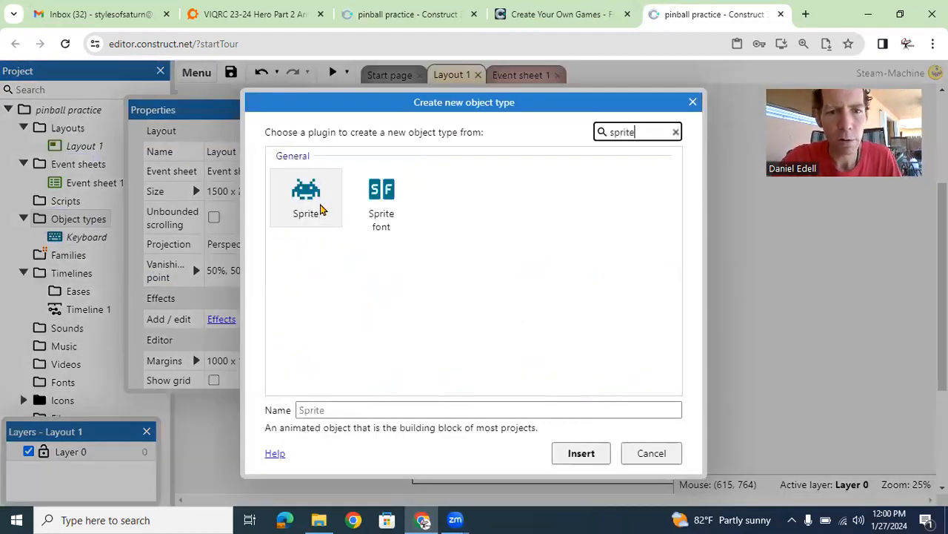
click(308, 204)
click(363, 406)
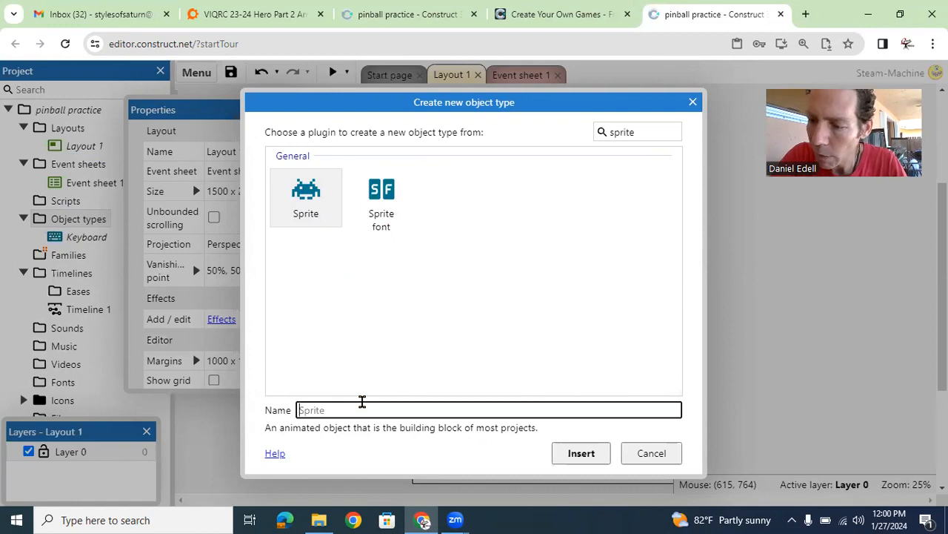
text(inball)
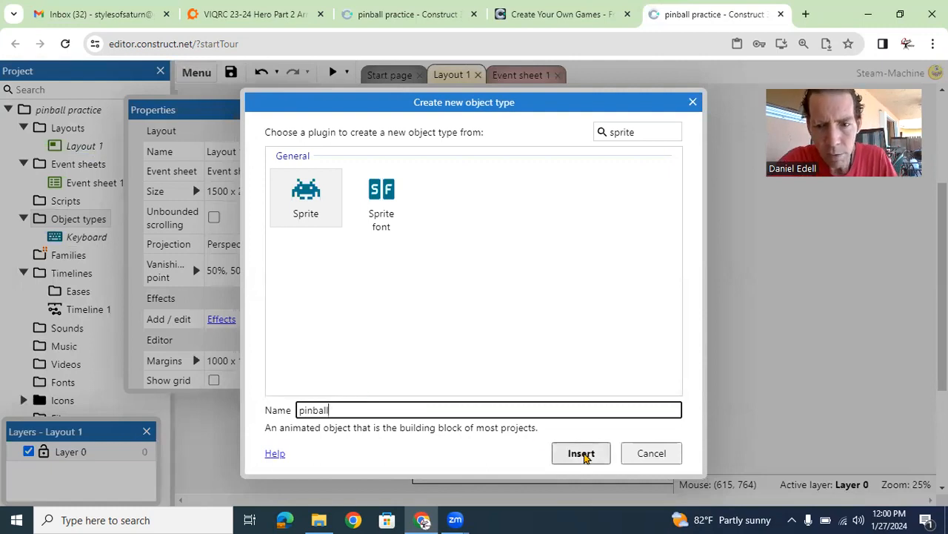
click(582, 453)
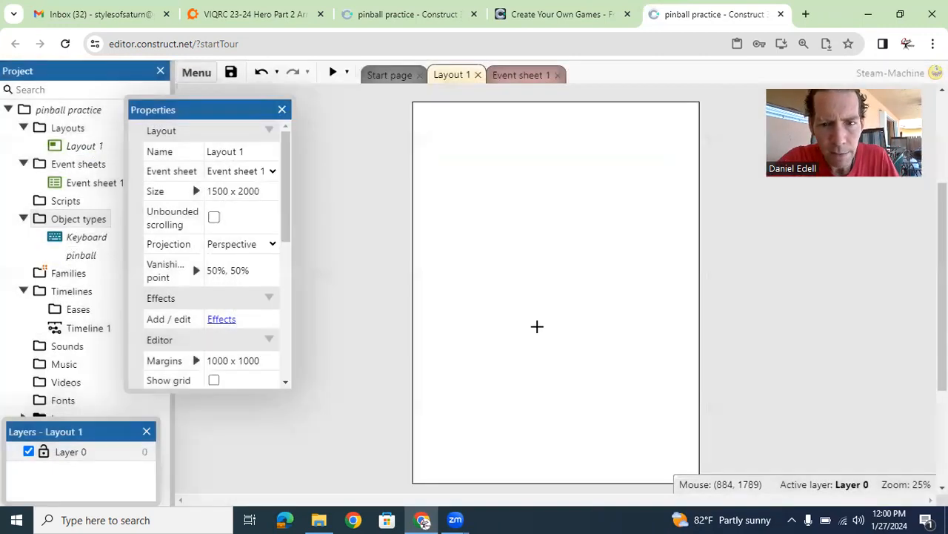
click(555, 156)
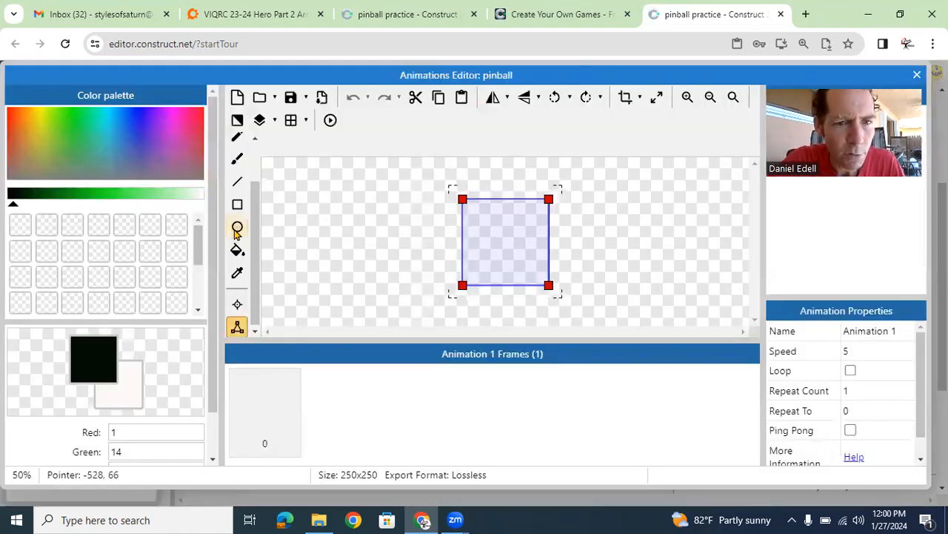
- Draw a filled blue ellipse with a 35 px white border on the pinball image, with radii of about 110 x 104 px
click(237, 226)
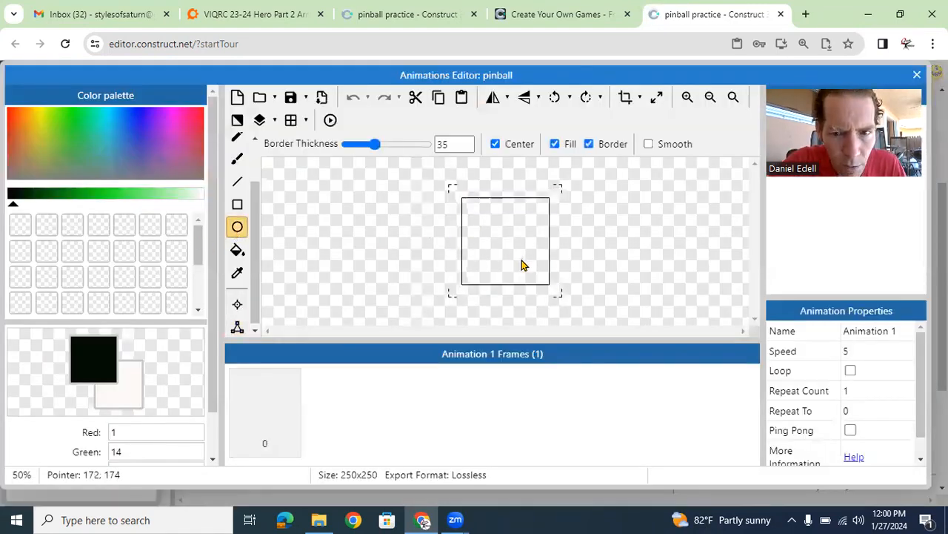
mouse_move(511, 264)
mouse_down()
mouse_move(479, 226)
mouse_move(514, 265)
mouse_up()
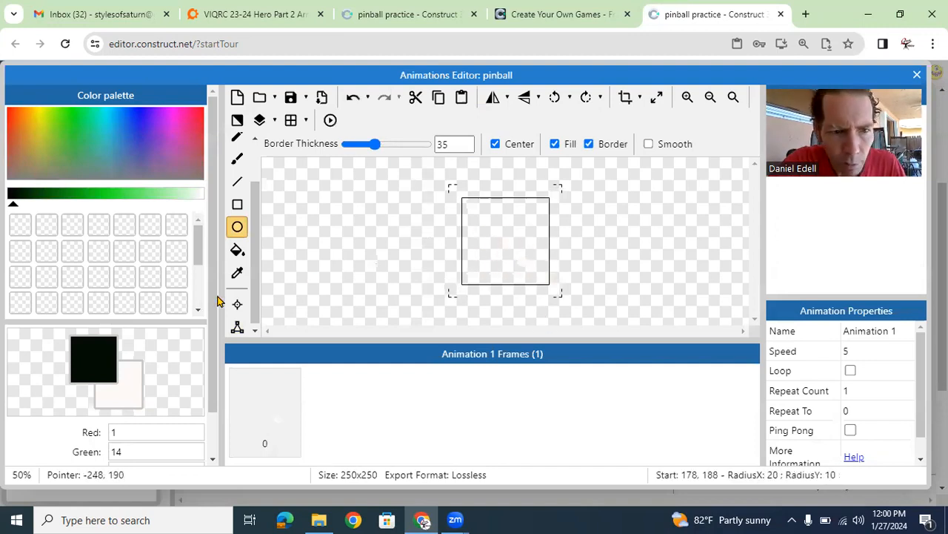
click(142, 127)
click(91, 193)
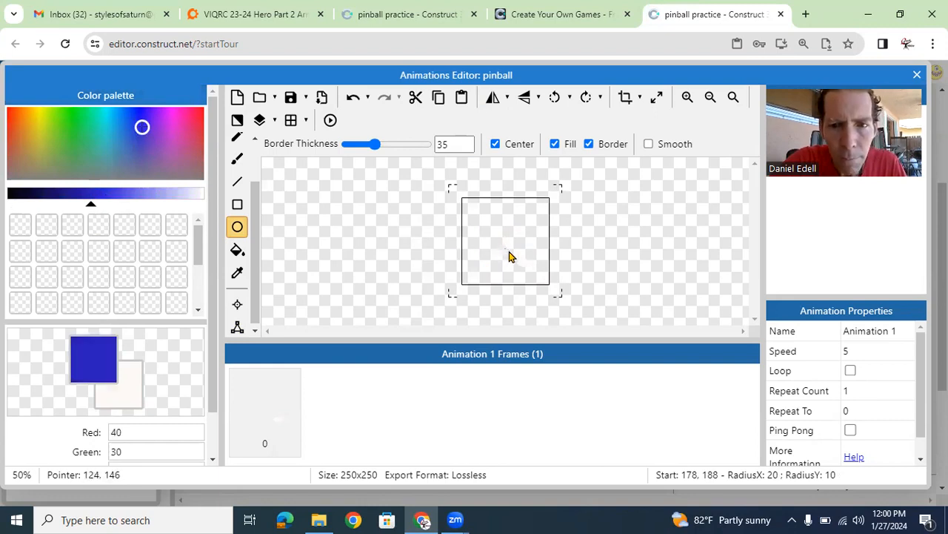
drag(511, 253, 475, 221)
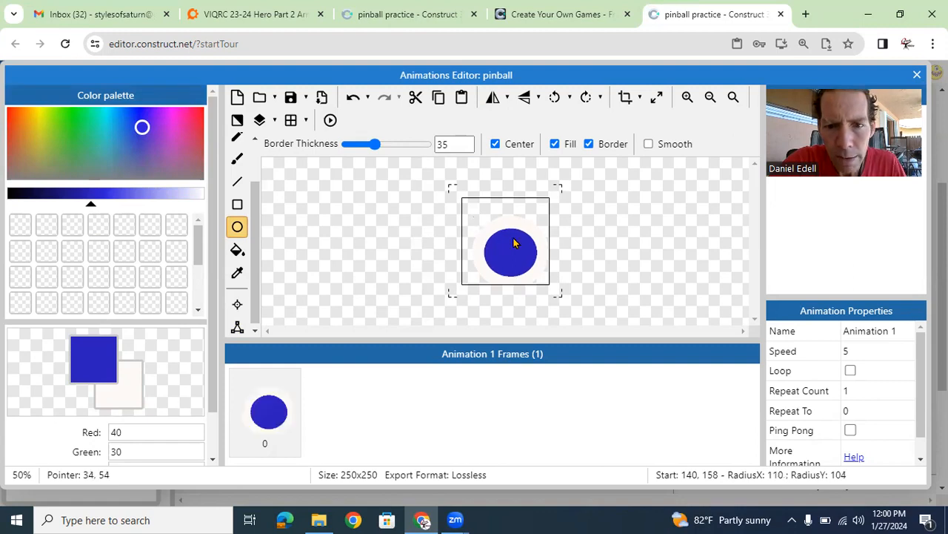
- Crop the pinball image to the drawn ellipse and place its origin near the centre, at about (117, 113)
click(625, 98)
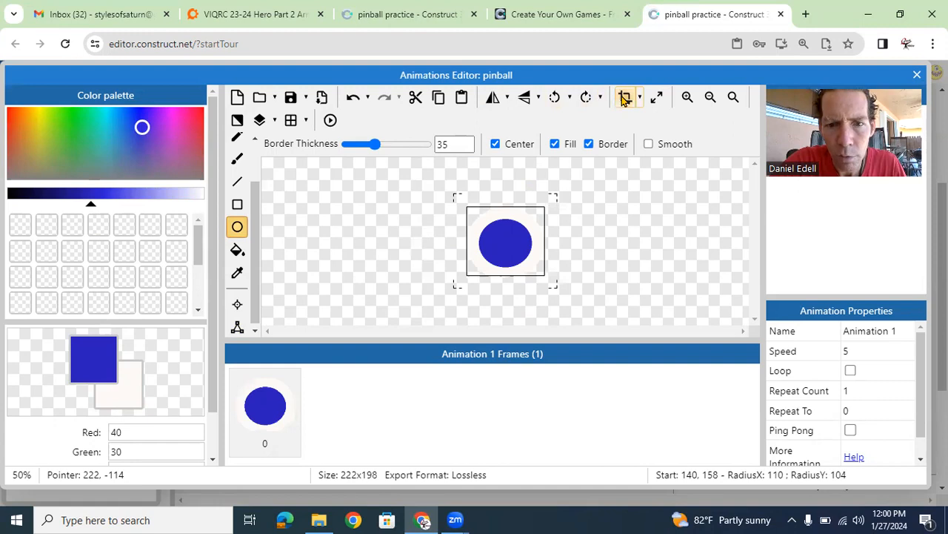
click(237, 308)
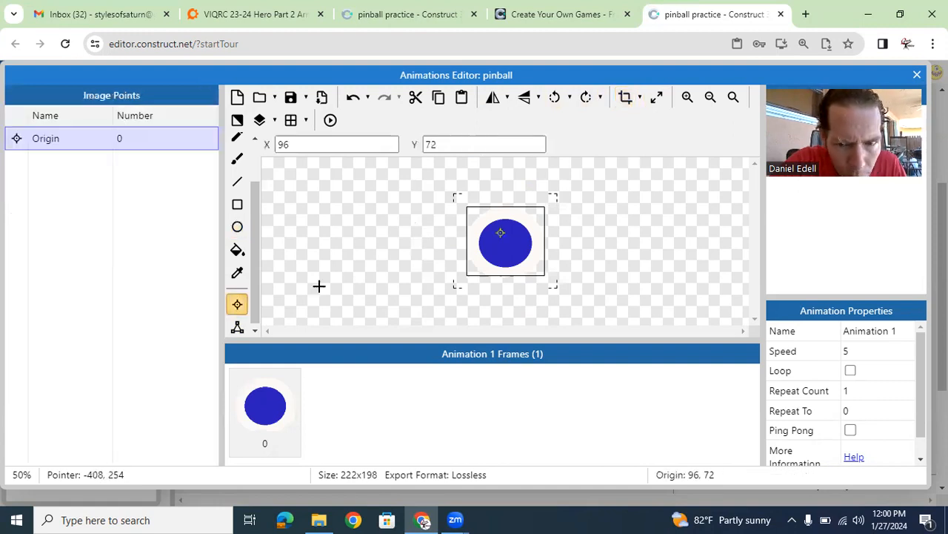
click(509, 248)
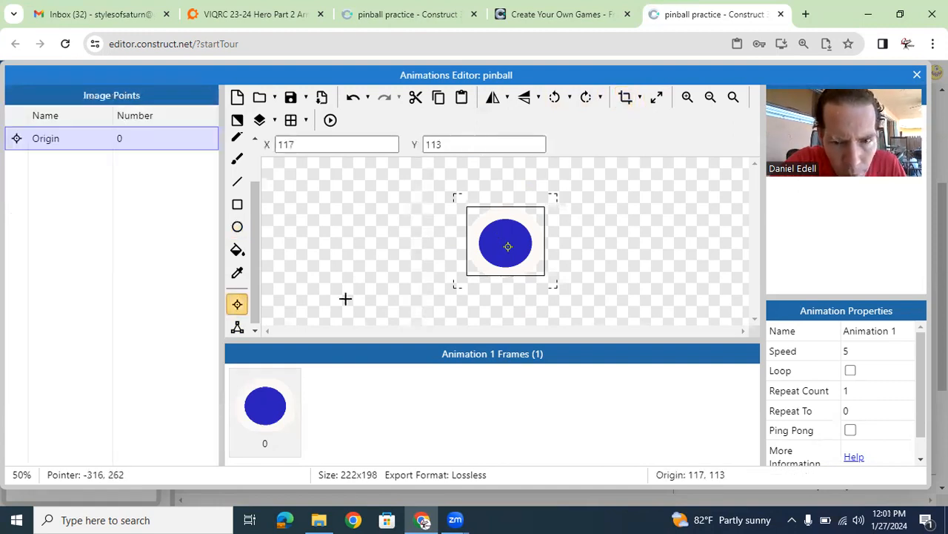
- Reshape the pinball's collision polygon with extra points so it follows the outline of the blue ellipse, and close the Animations Editor
click(238, 328)
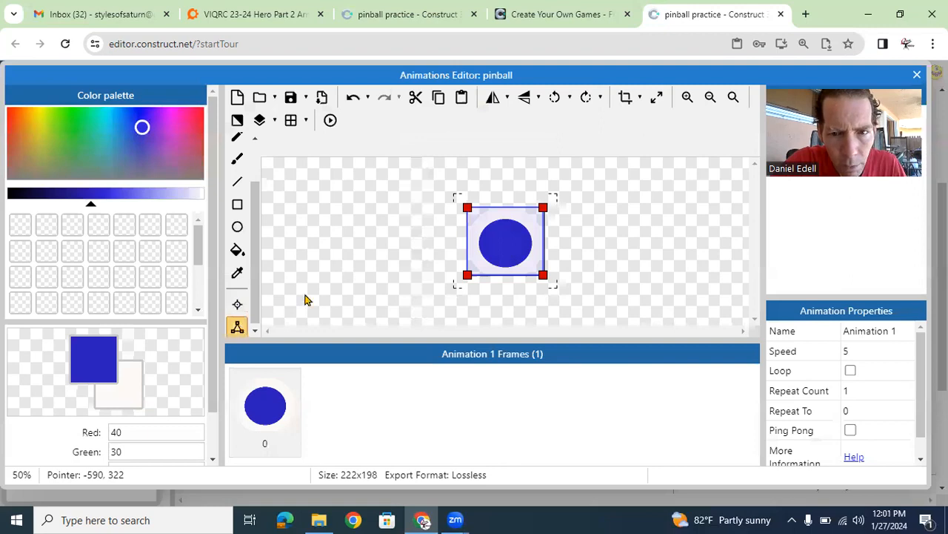
double_click(470, 208)
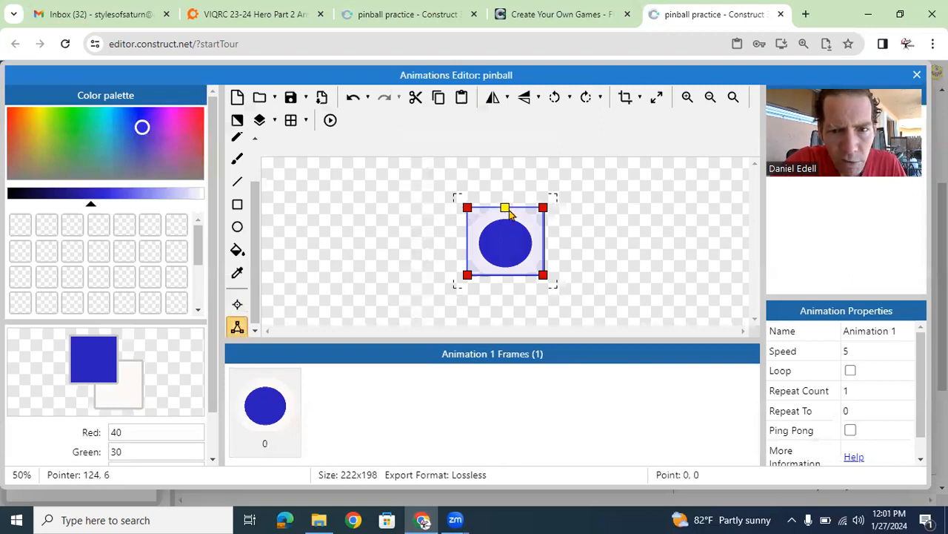
drag(504, 207, 481, 227)
drag(467, 276, 478, 258)
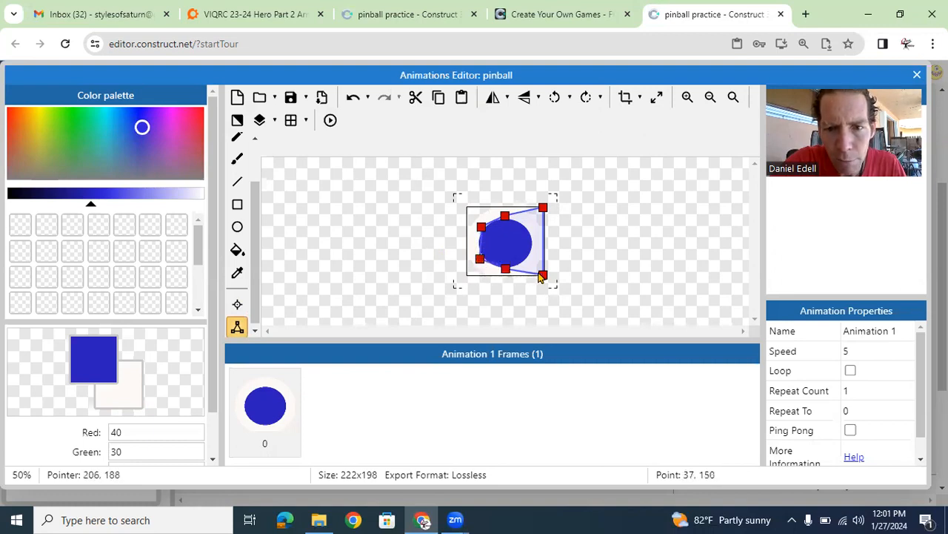
click(543, 276)
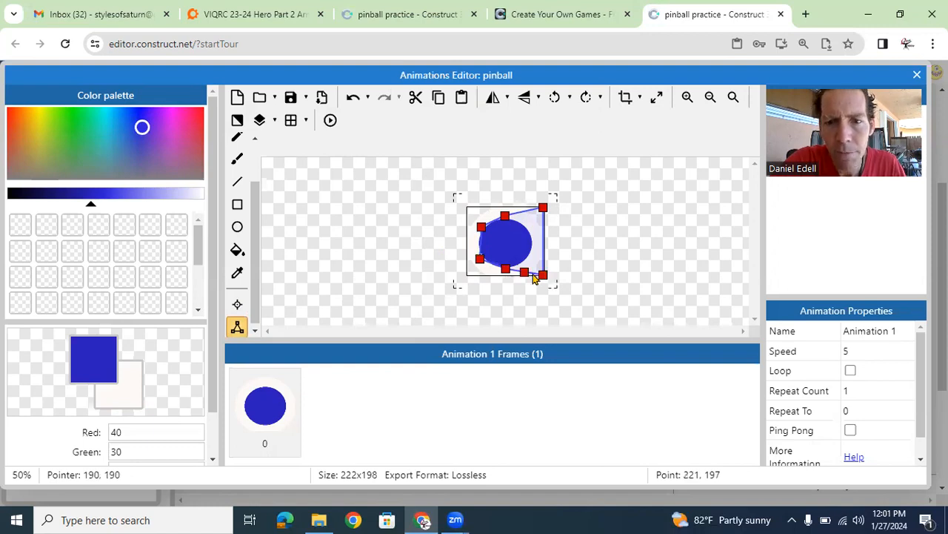
drag(524, 273, 522, 222)
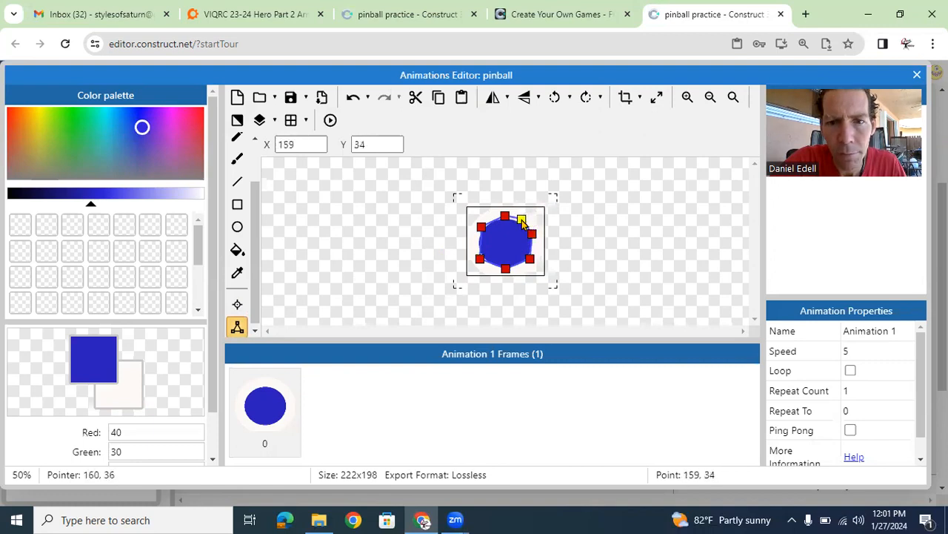
click(621, 100)
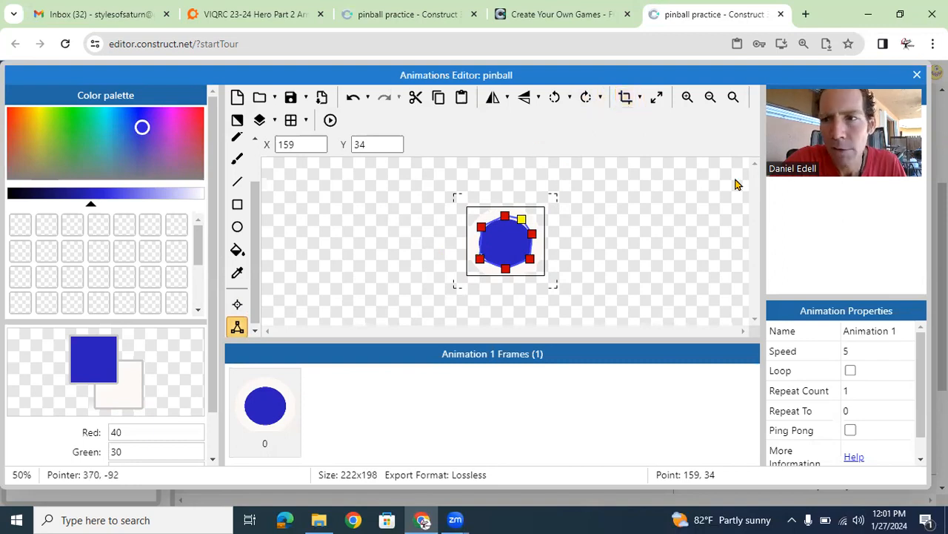
click(919, 74)
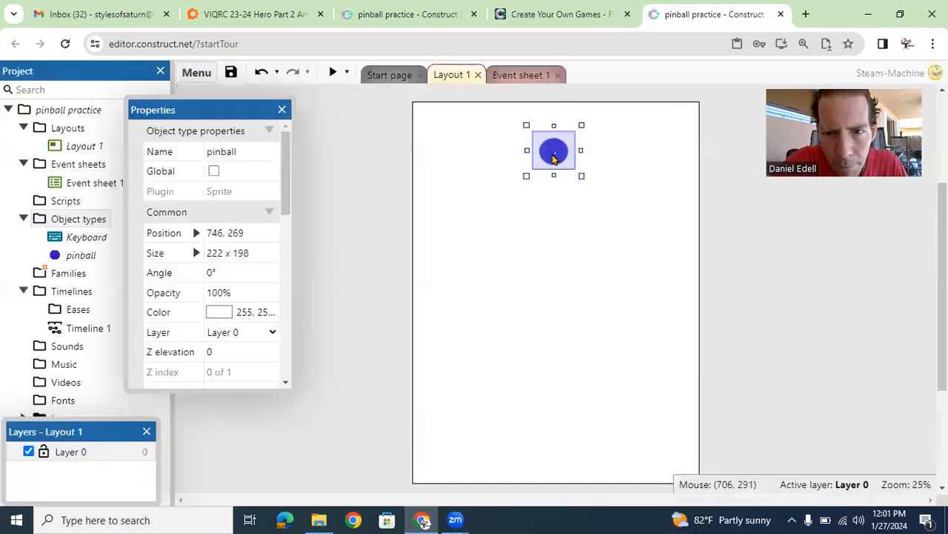
- Scale the pinball sprite down to about 131 x 125 on the layout
drag(581, 122, 565, 134)
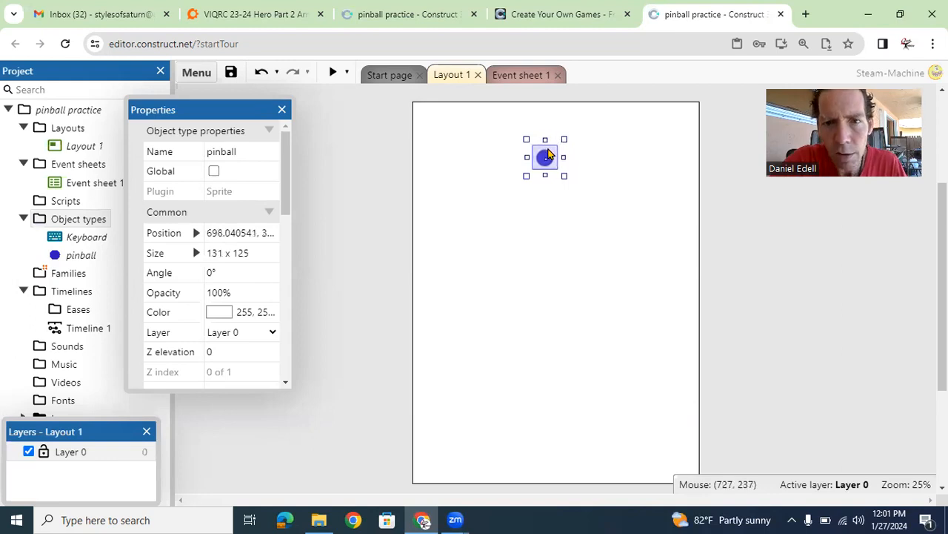
click(548, 213)
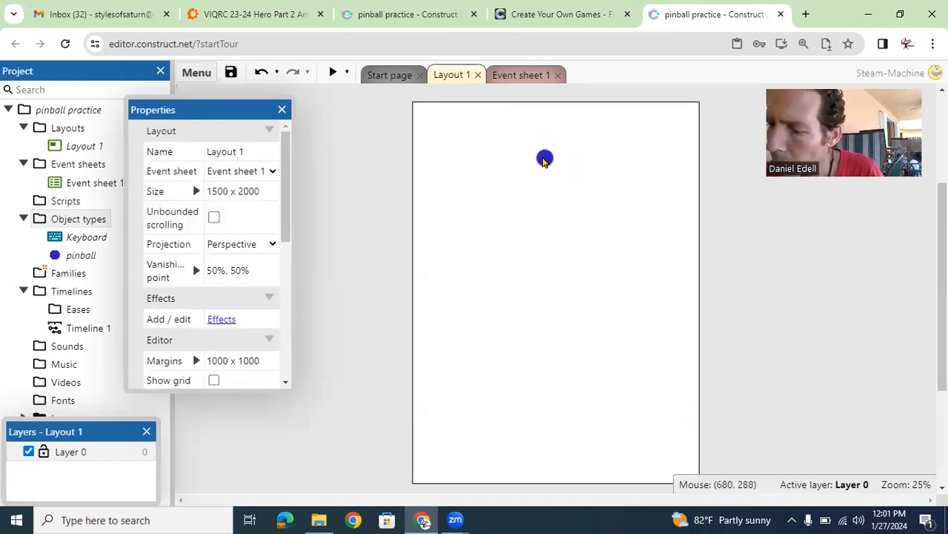
- Add the Physics behavior to the pinball sprite
click(544, 160)
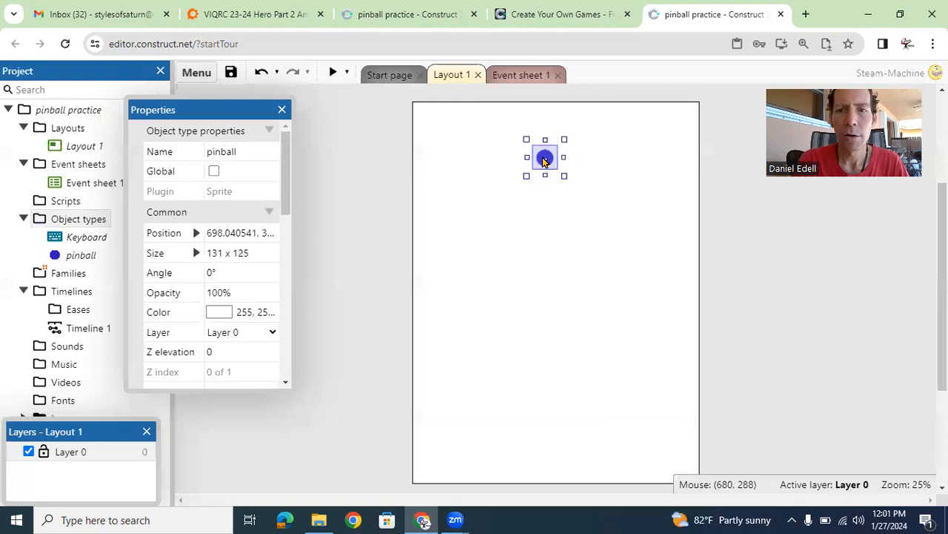
right_click(542, 157)
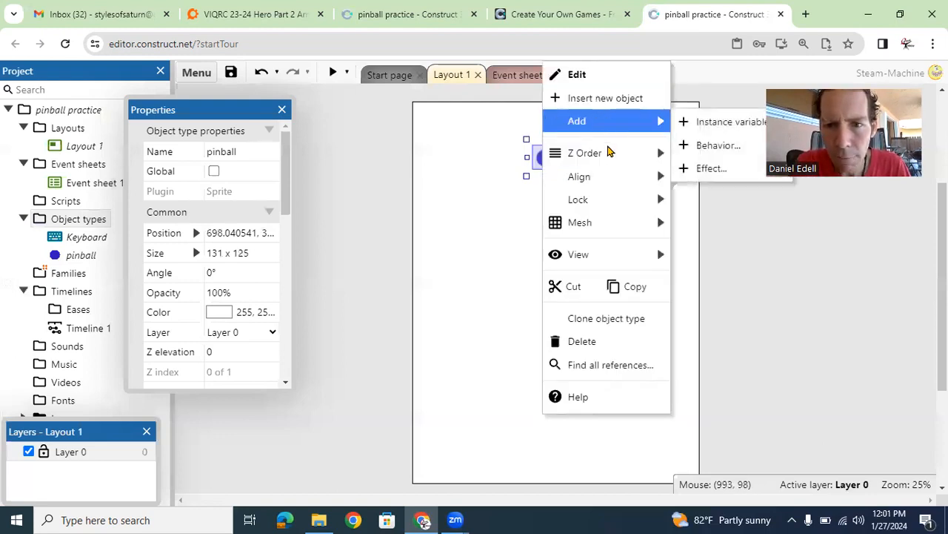
mouse_move(622, 120)
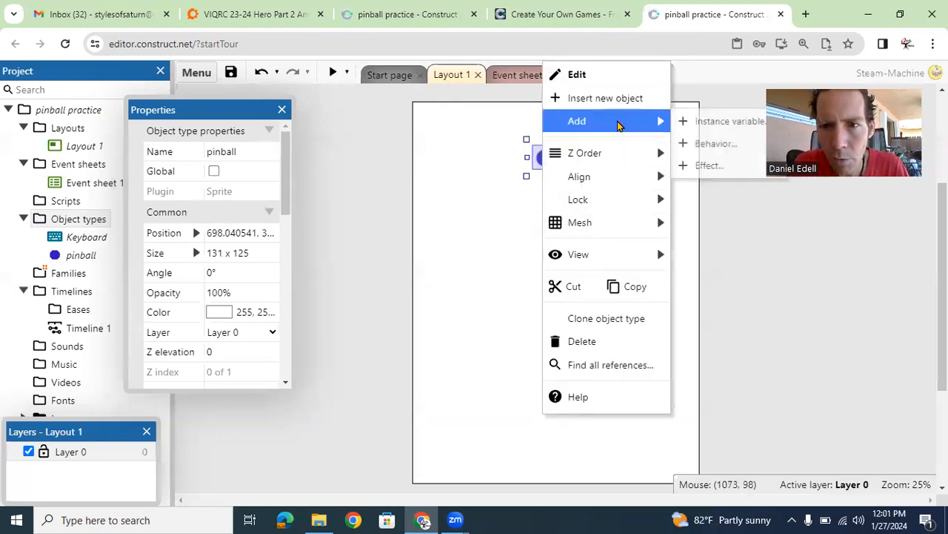
click(714, 147)
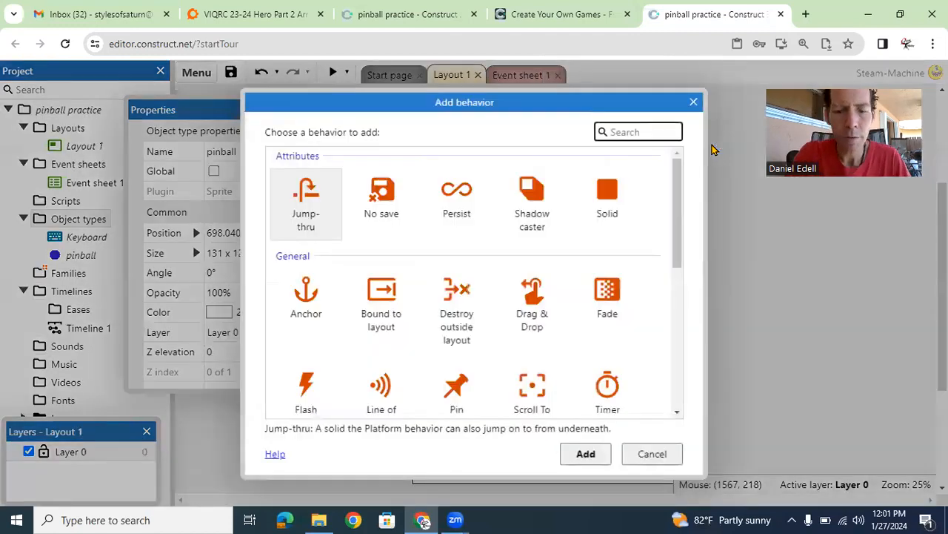
text(physic)
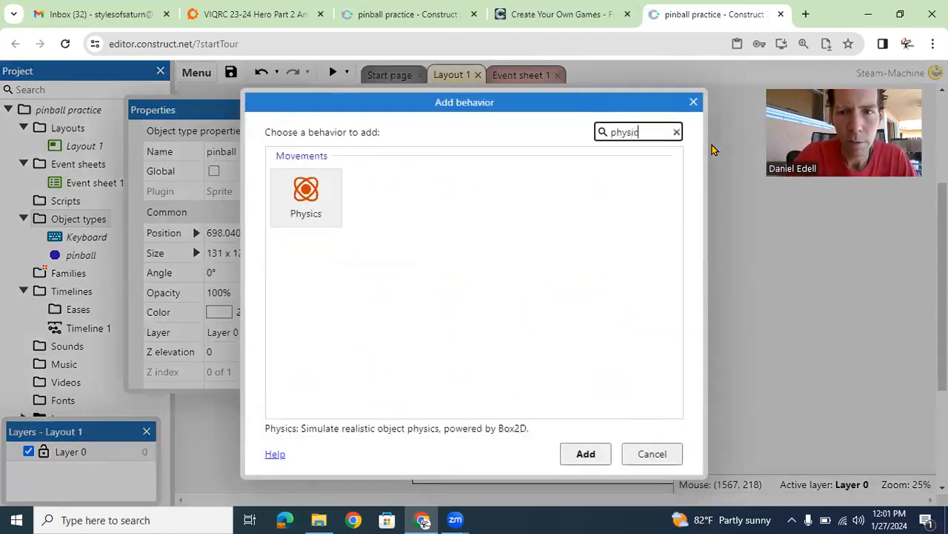
click(304, 198)
click(587, 455)
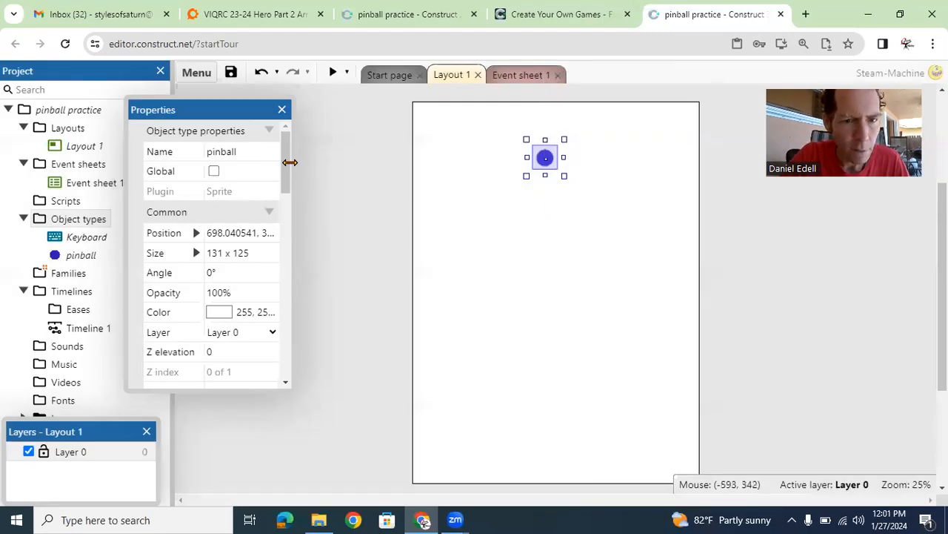
- Show the pinball's Physics properties and move the Properties window clear of the project tree
drag(282, 166, 286, 261)
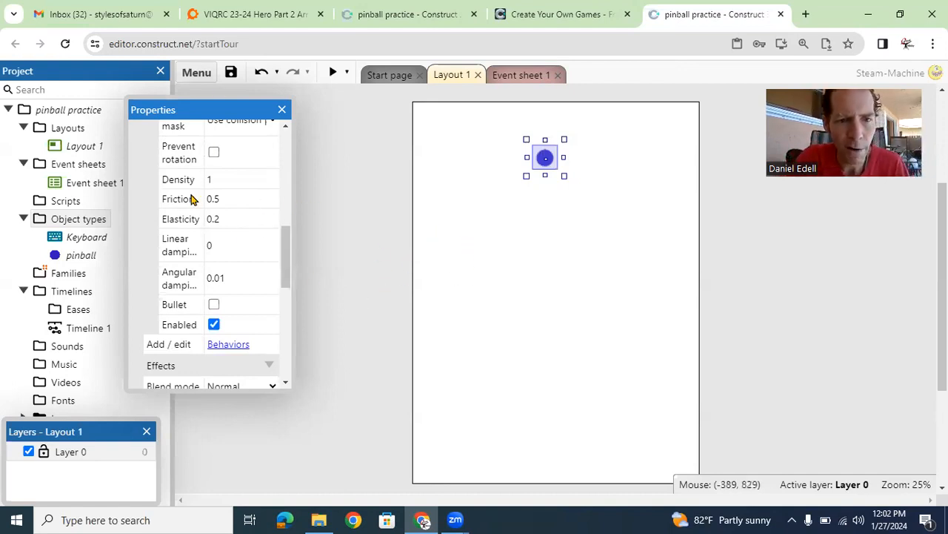
drag(196, 111, 263, 124)
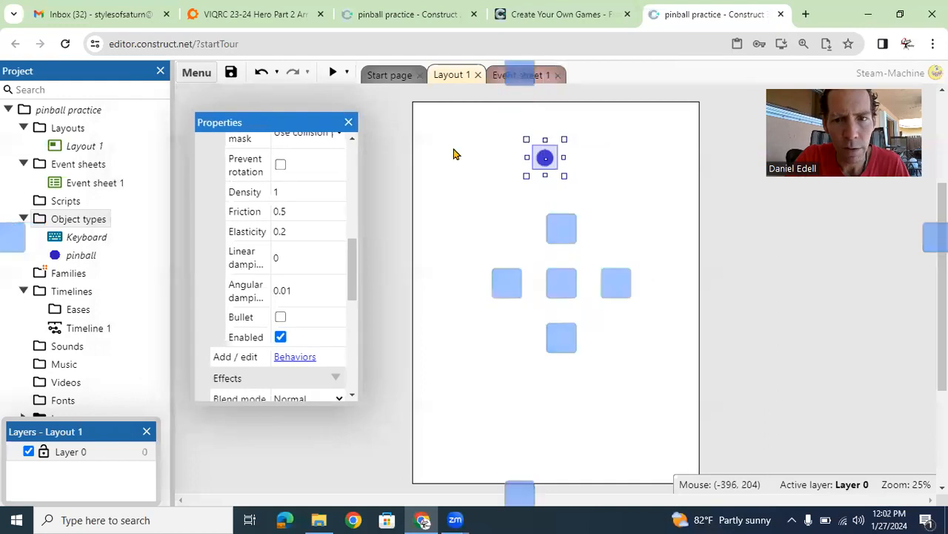
- Shrink the pinball sprite slightly on the layout and deselect it
click(475, 207)
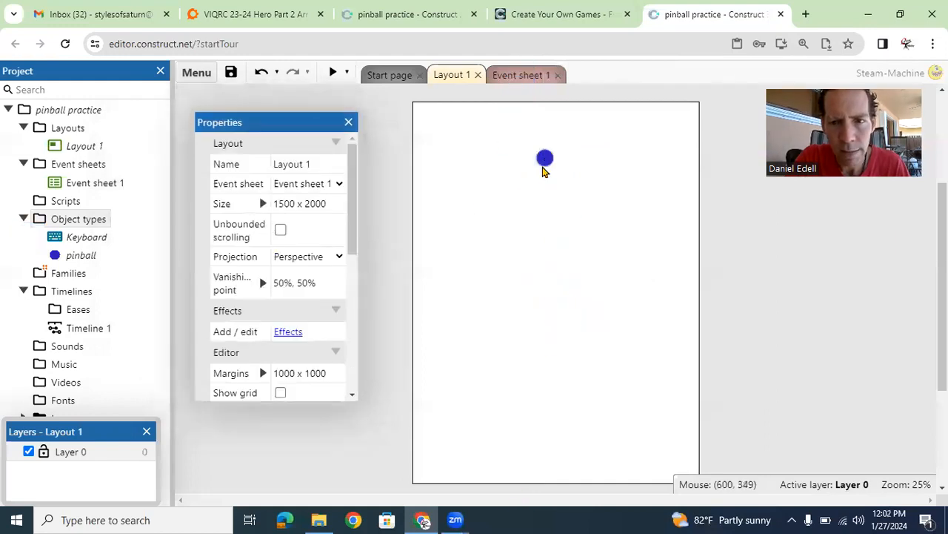
click(543, 170)
drag(565, 134, 561, 139)
click(501, 181)
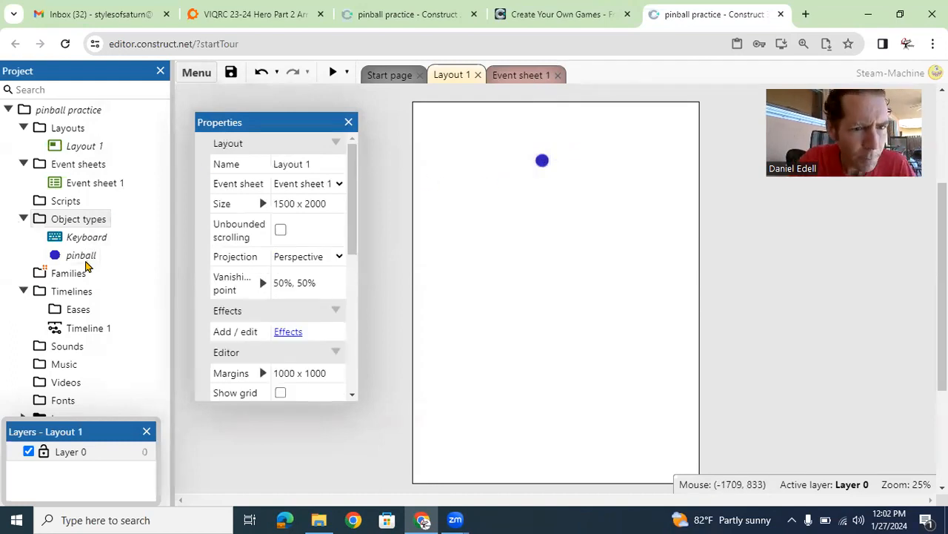
- Open the choice of plugins for inserting a new object on the layout
right_click(491, 196)
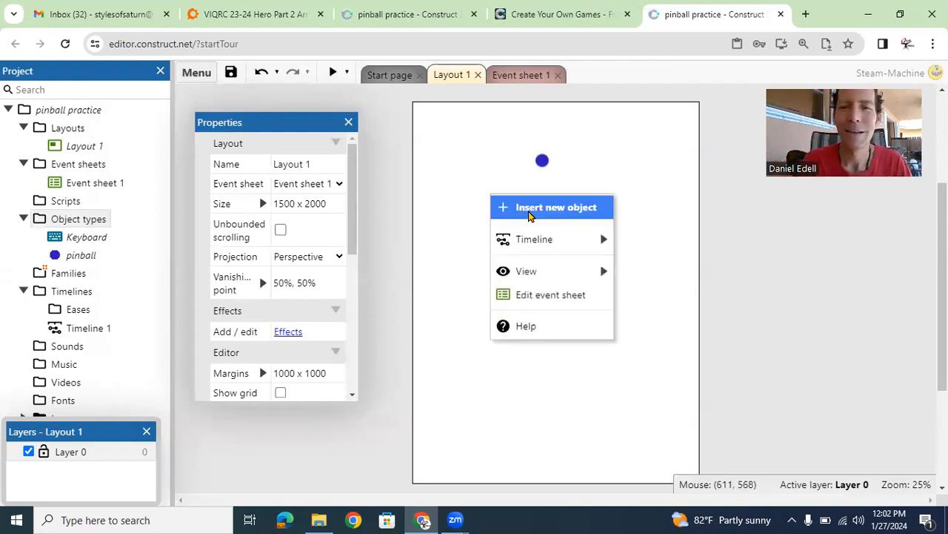
click(529, 213)
text(w)
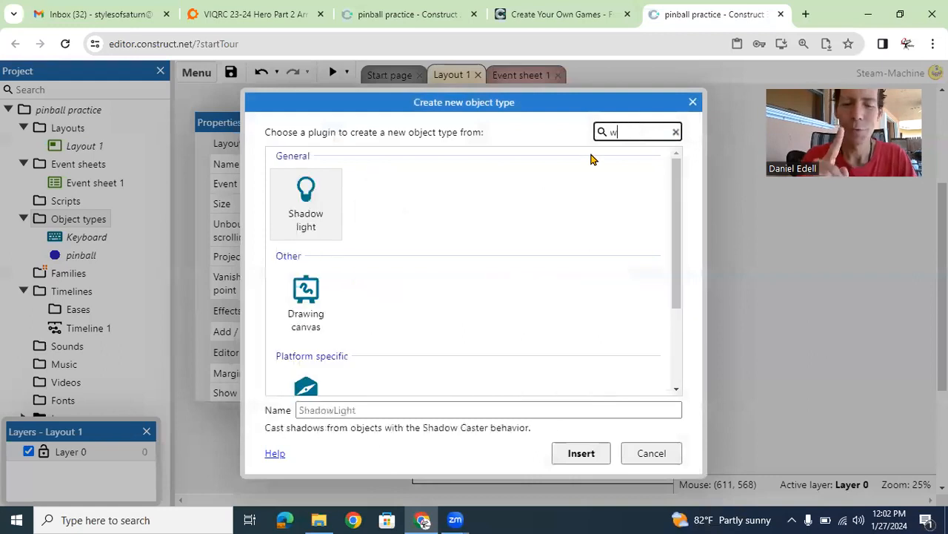
text(alls)
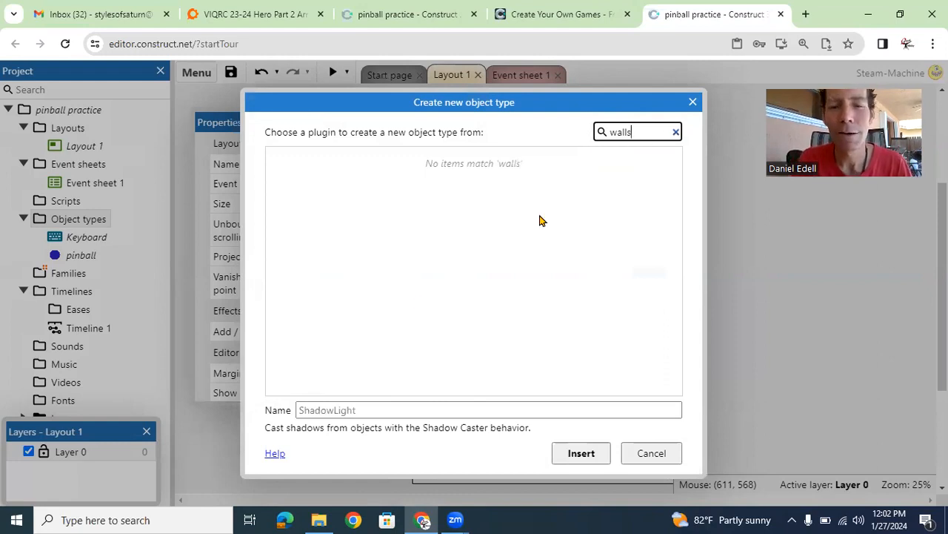
key(BackSpace)
key(BackSpace)
key(BackSpace)
key(BackSpace)
key(BackSpace)
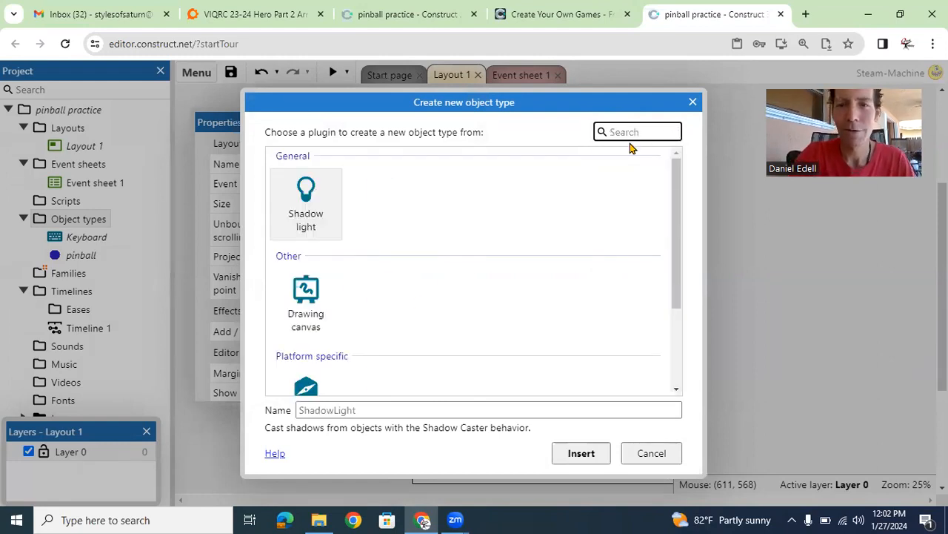
- Insert a Sprite object named walls and place it halfway down the layout's left edge
text(sprit)
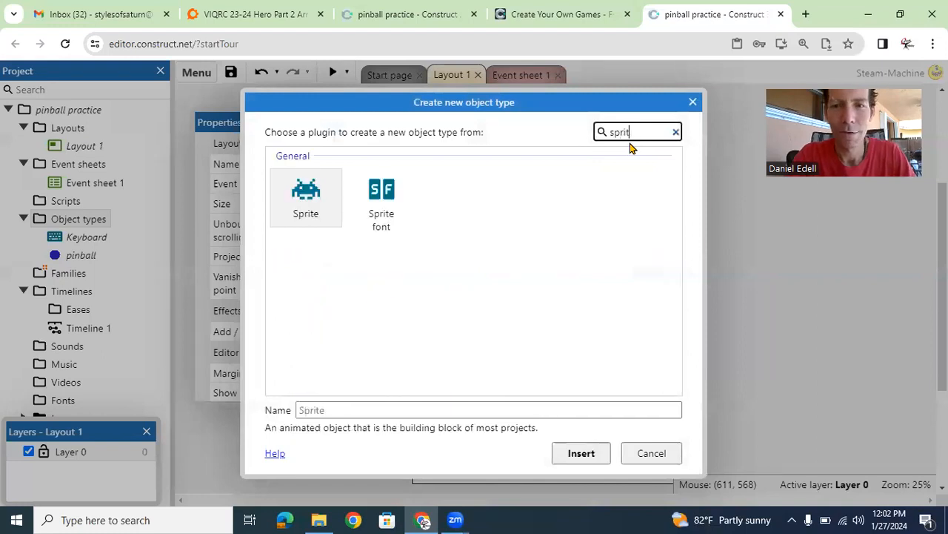
click(312, 179)
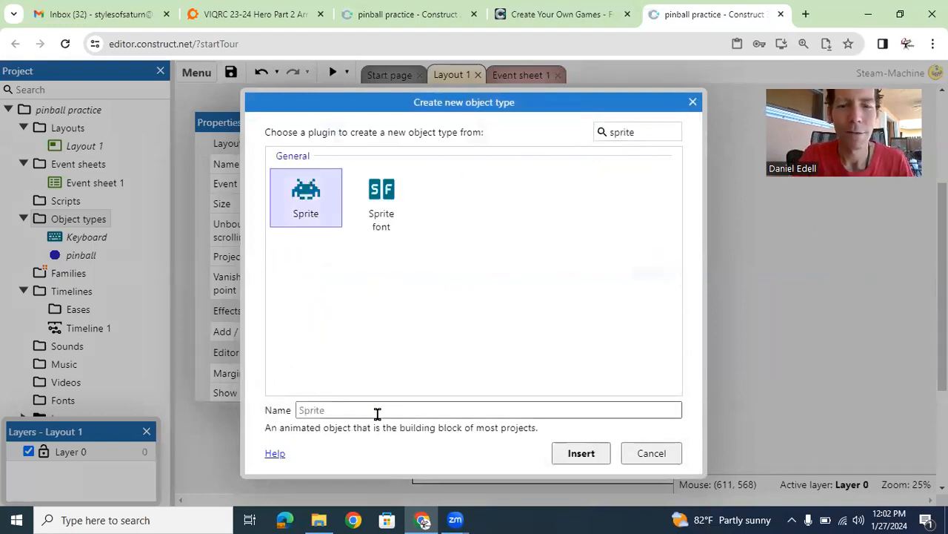
click(376, 412)
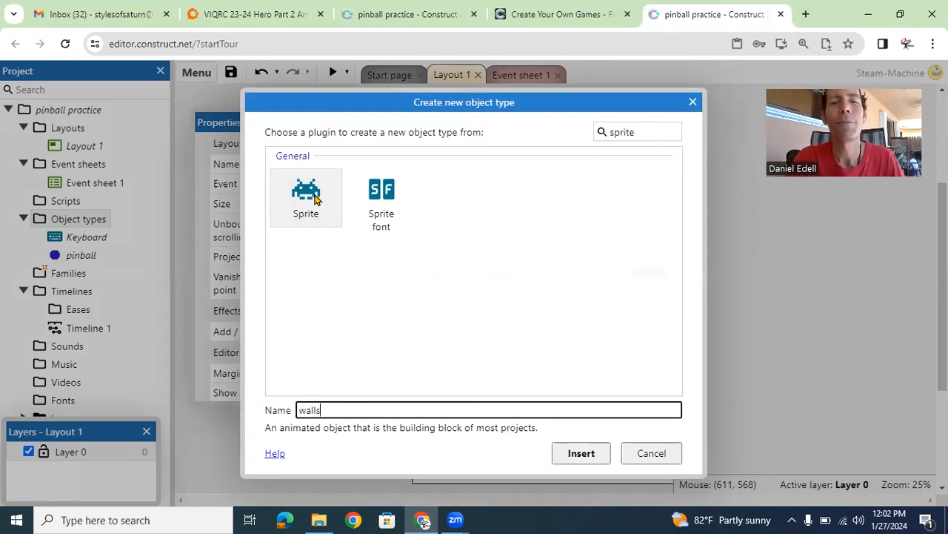
click(592, 455)
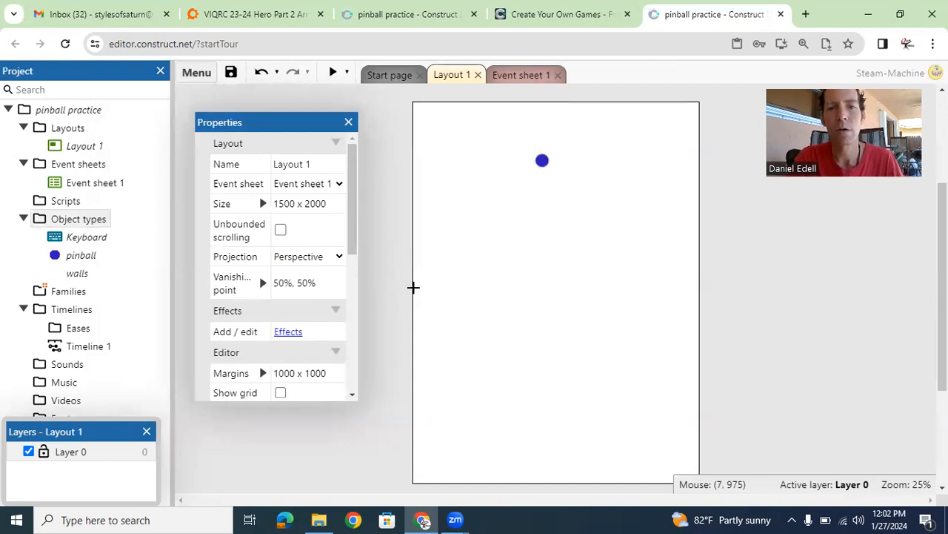
click(419, 287)
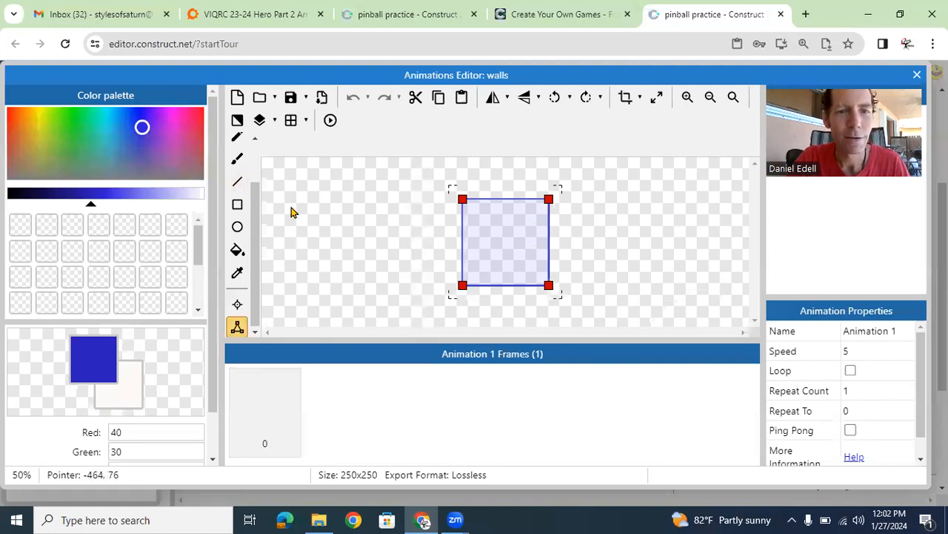
- Flood-fill the walls sprite's image with the current blue, bring up its origin point, and close the Animations Editor
click(237, 249)
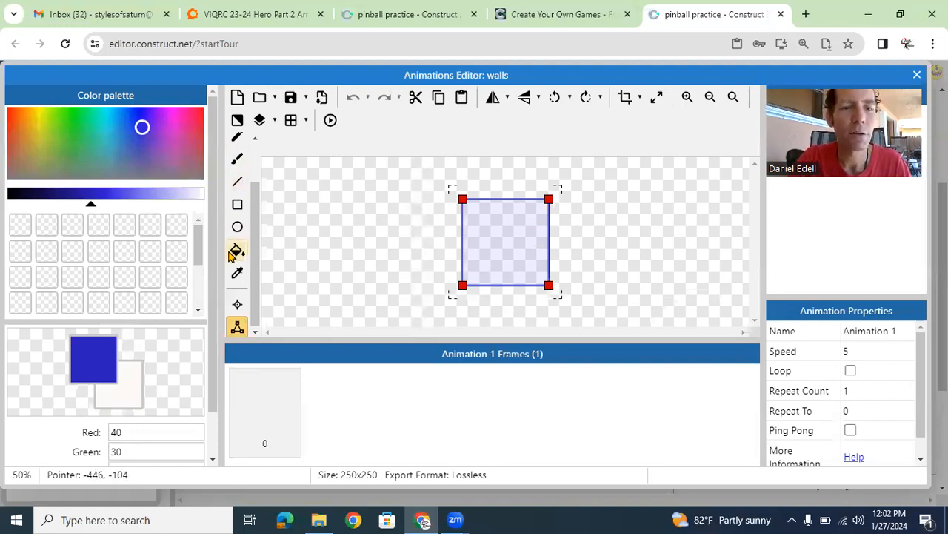
click(493, 250)
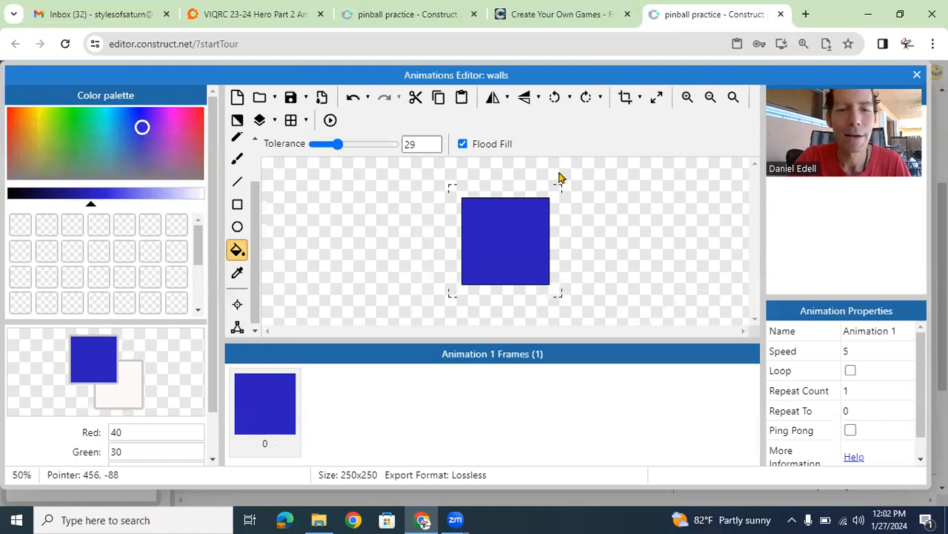
click(237, 304)
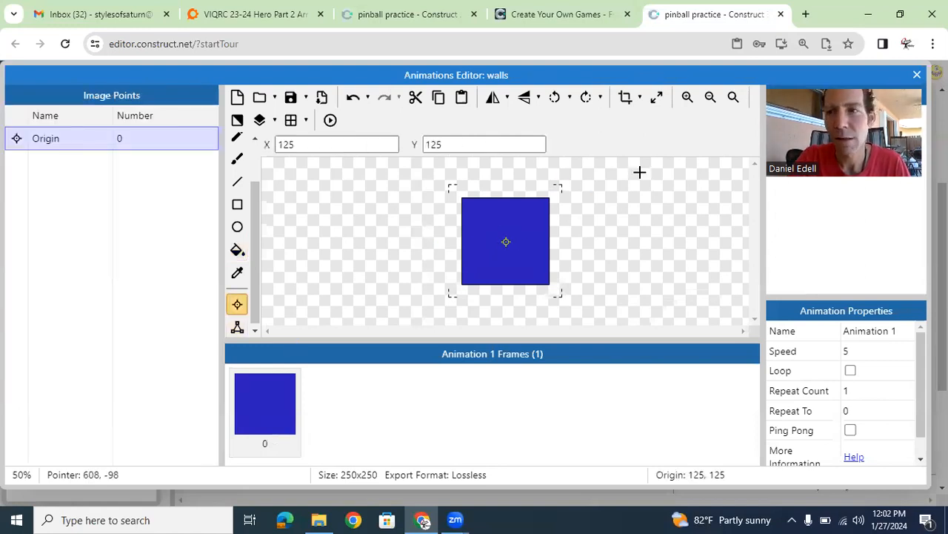
click(917, 76)
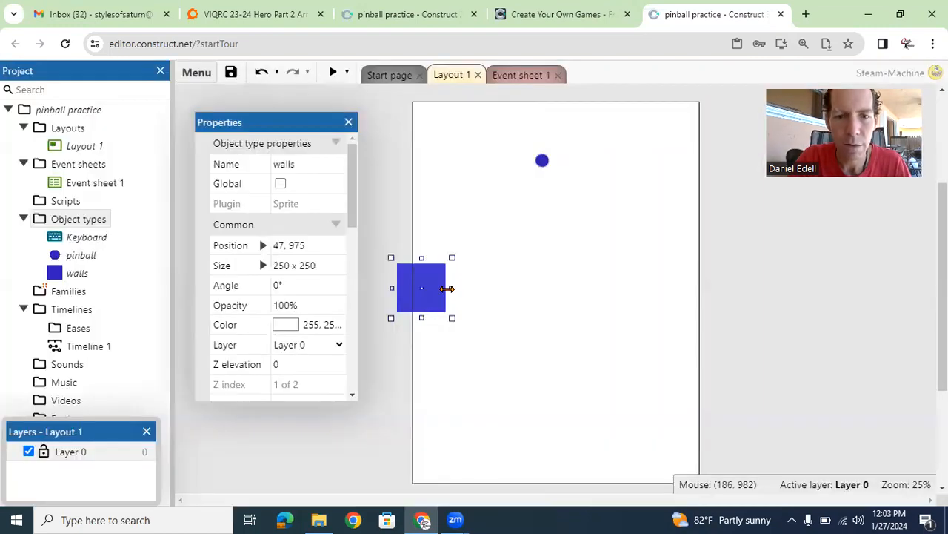
- Resize the walls sprite to about 53 x 1998 so it runs along the full left edge of the layout
drag(451, 288, 414, 301)
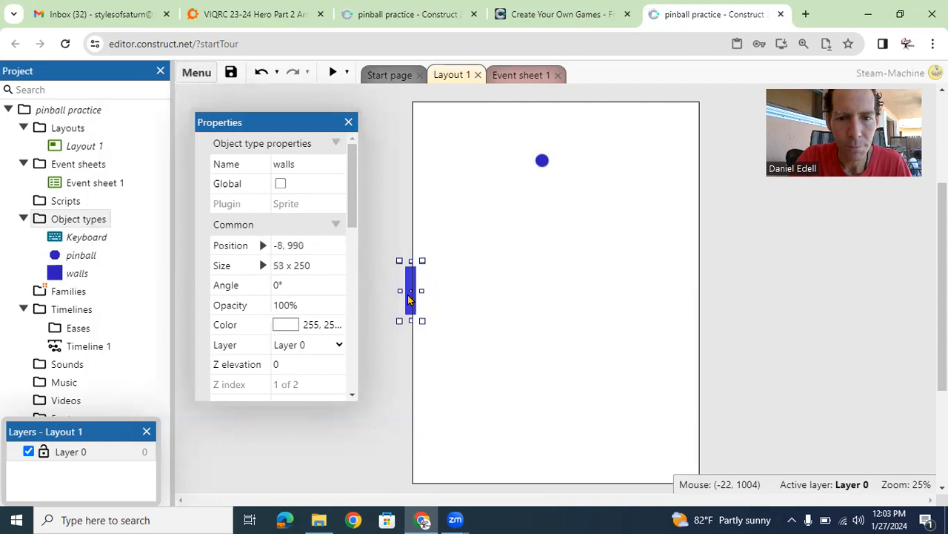
mouse_move(412, 260)
mouse_down()
mouse_move(394, 96)
mouse_move(409, 269)
mouse_up()
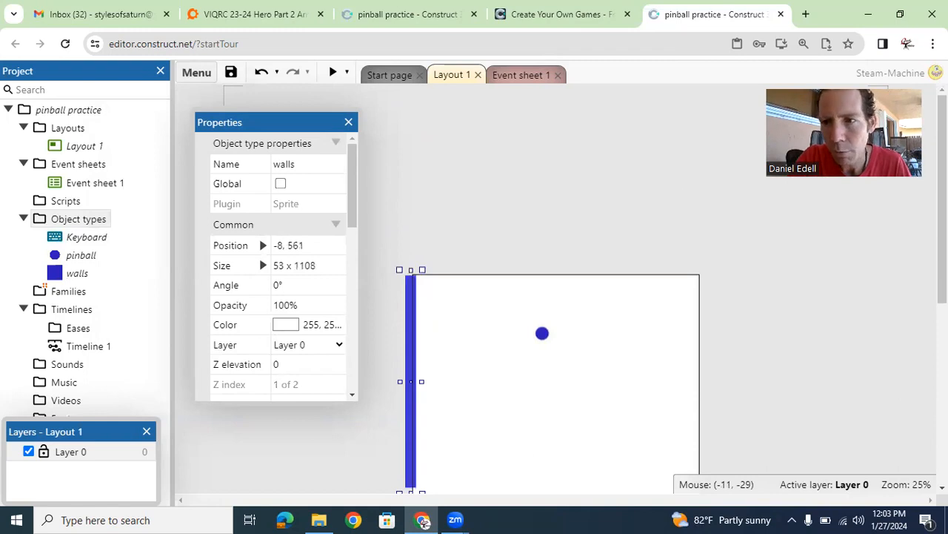
drag(941, 238, 941, 345)
drag(410, 286, 418, 456)
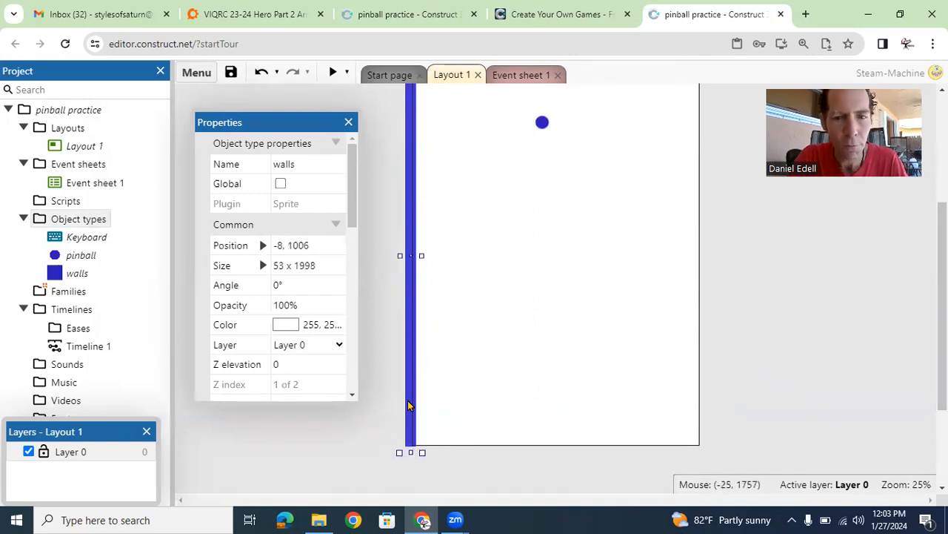
- Duplicate the wall onto the layout's right edge and lengthen the copy upward to about 53 x 2028
ctrl+drag(417, 388, 700, 406)
drag(942, 293, 942, 238)
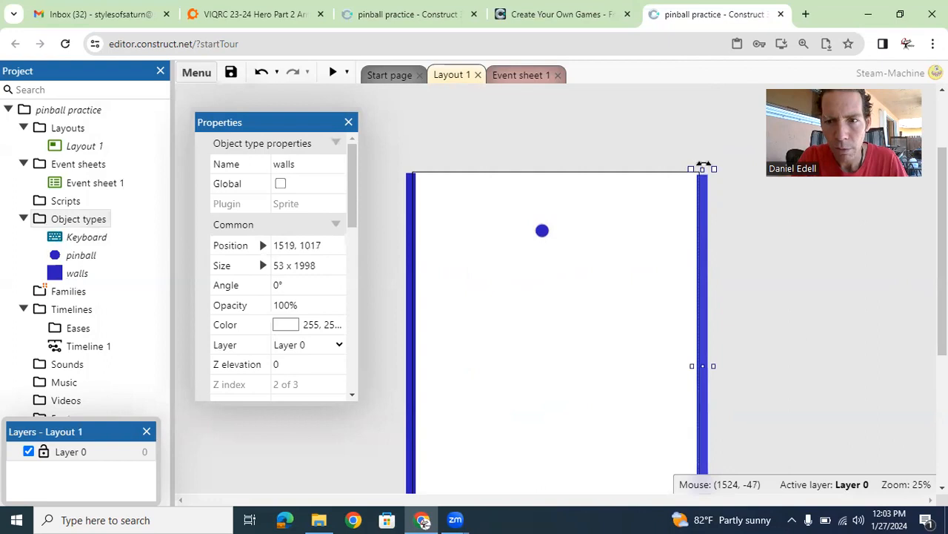
drag(701, 170, 701, 164)
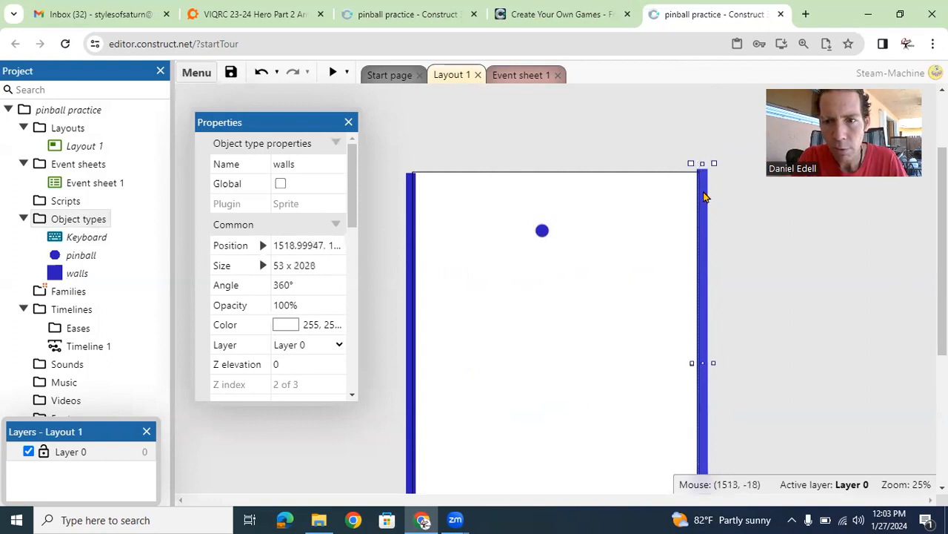
- Duplicate the right wall, rotate the copy to 90°, shorten it to about 1697 long, and place it along the layout's top edge
ctrl+drag(704, 200, 542, 160)
drag(545, 119, 610, 176)
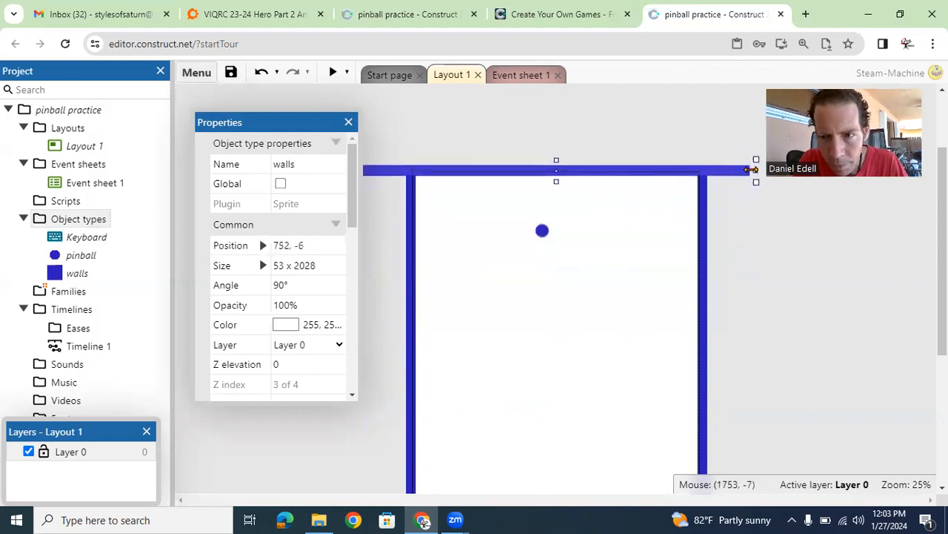
drag(753, 170, 713, 170)
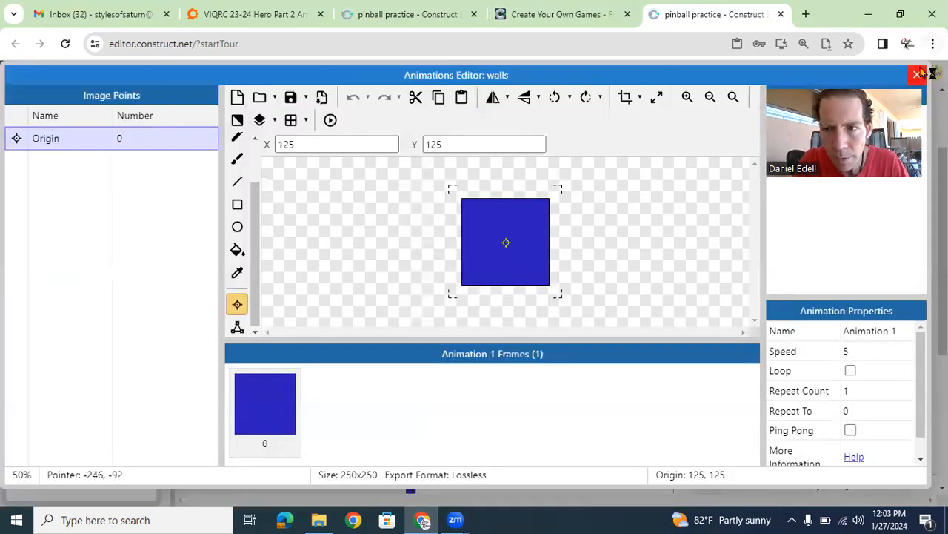
click(917, 74)
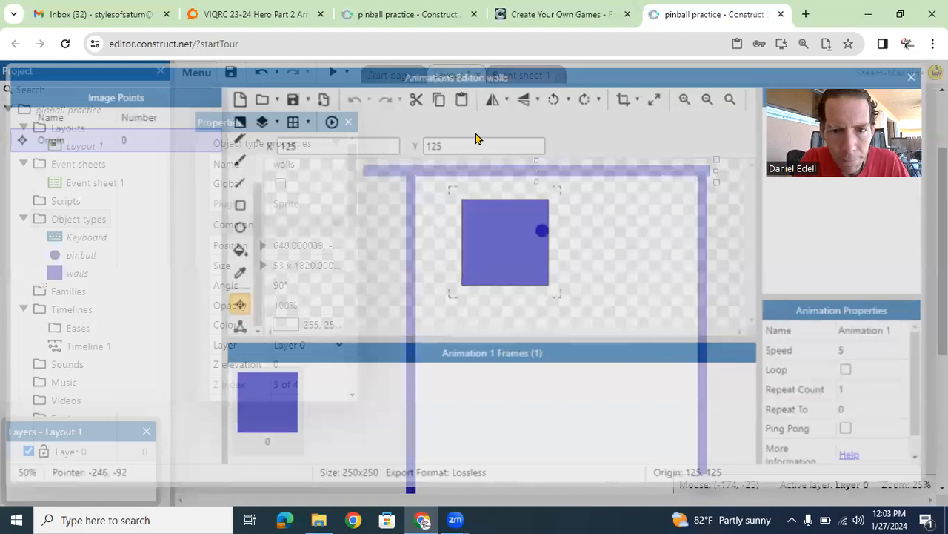
drag(371, 172, 435, 171)
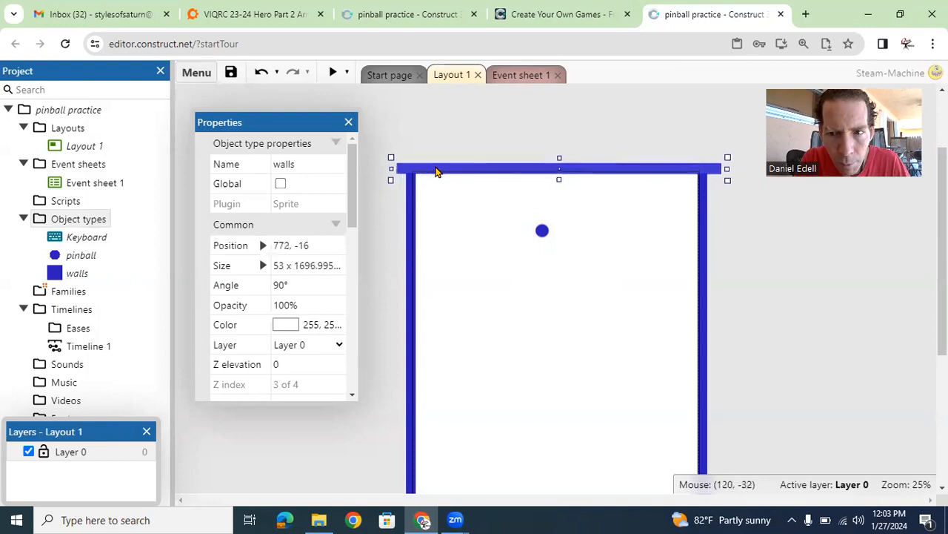
click(765, 294)
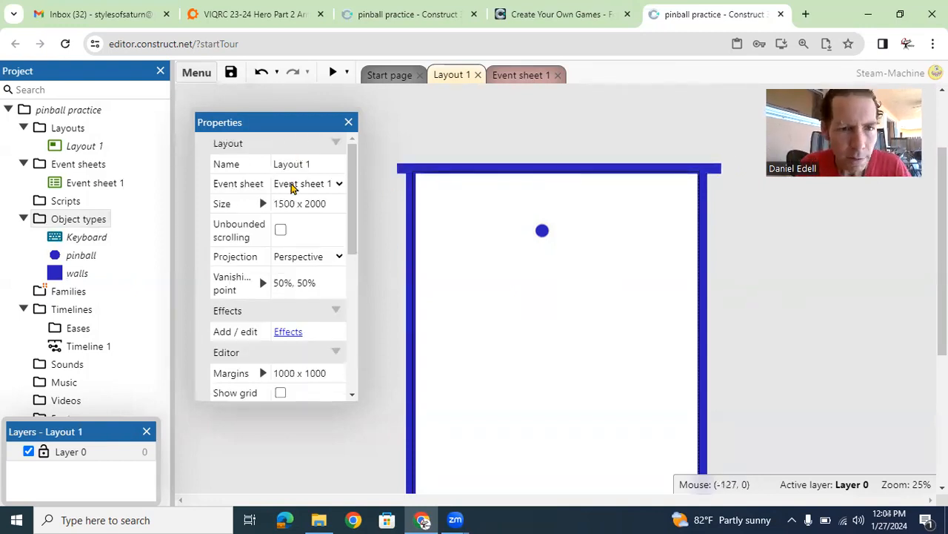
- Add the Physics behavior to the walls object
click(75, 274)
right_click(71, 281)
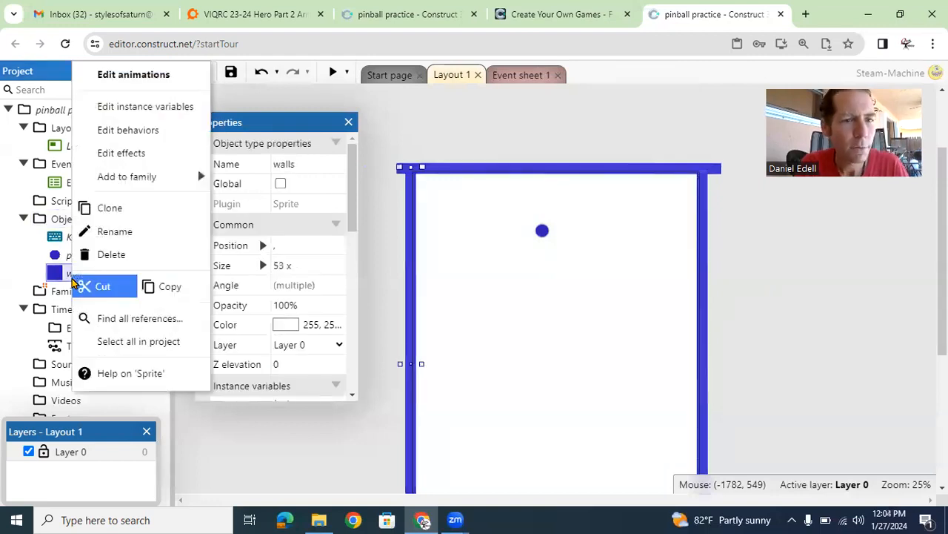
click(172, 130)
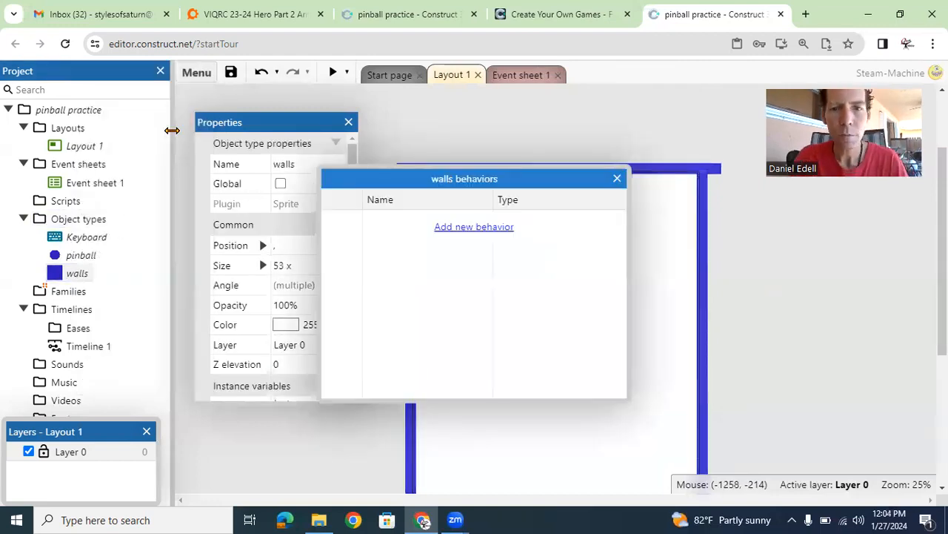
click(474, 228)
text(physics)
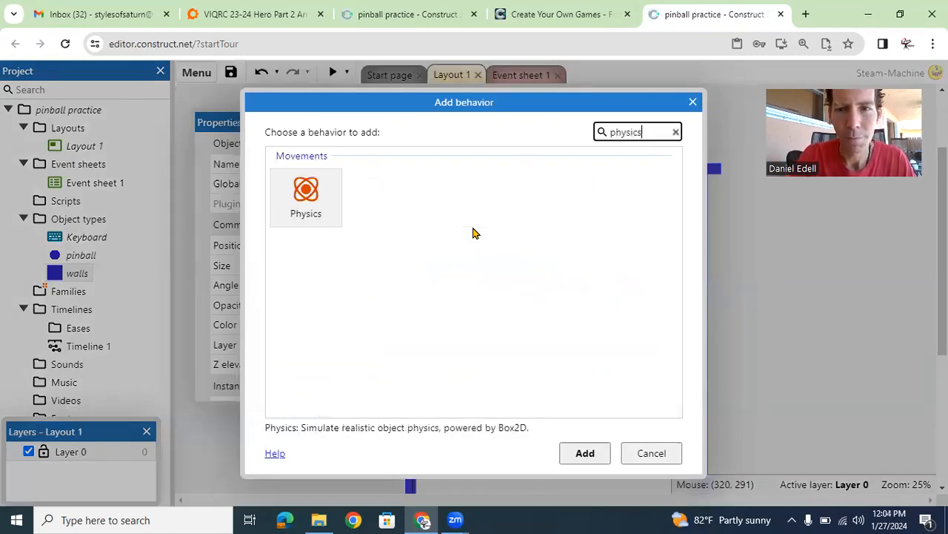
click(295, 186)
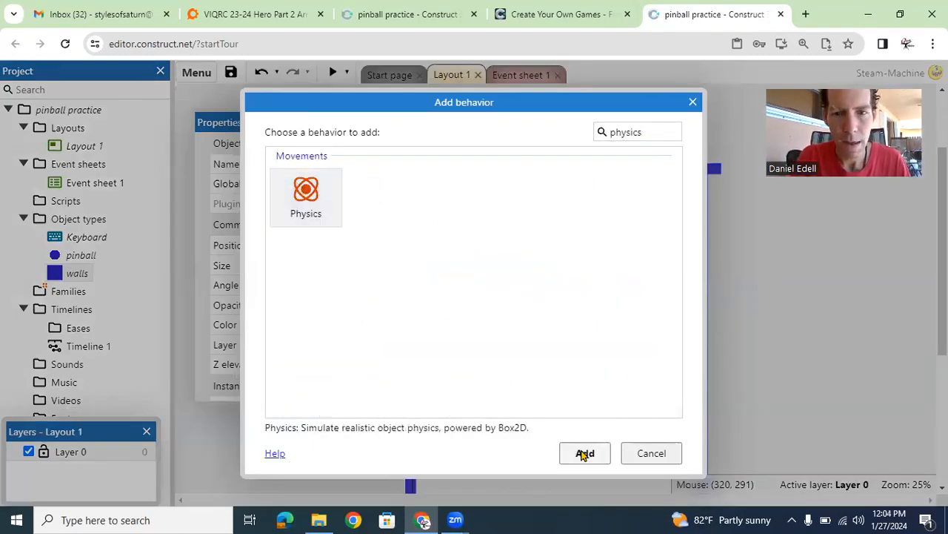
click(585, 452)
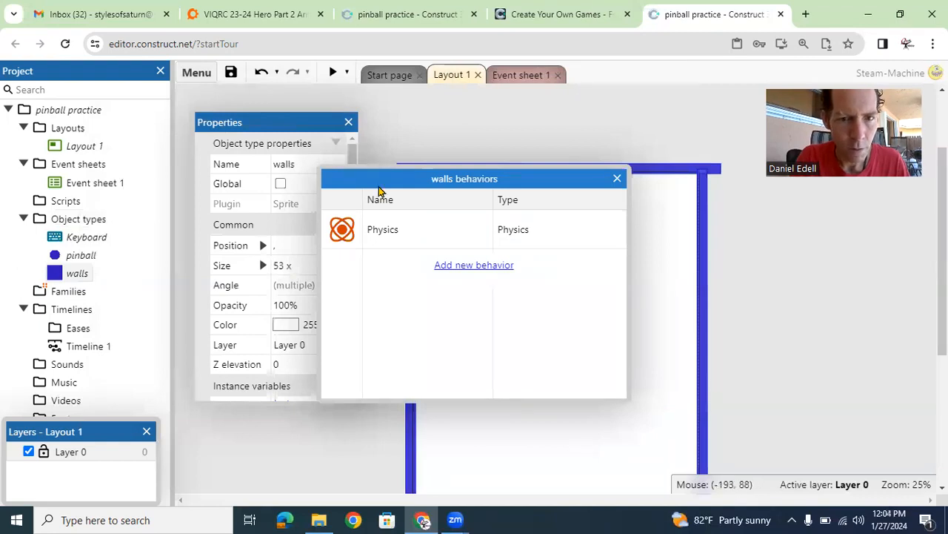
- Make the walls immovable in their Physics properties and move the behaviors window clear of the layout
drag(398, 188, 495, 177)
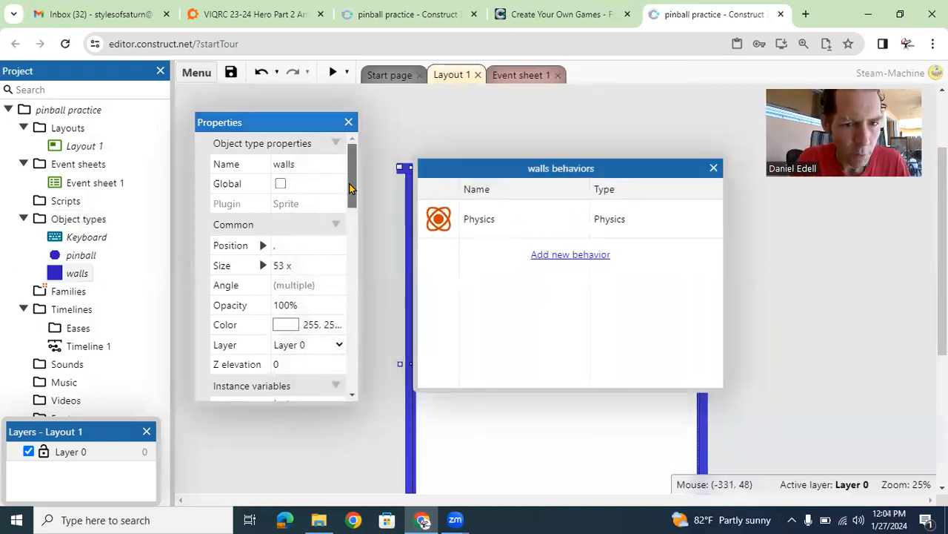
drag(354, 184, 350, 256)
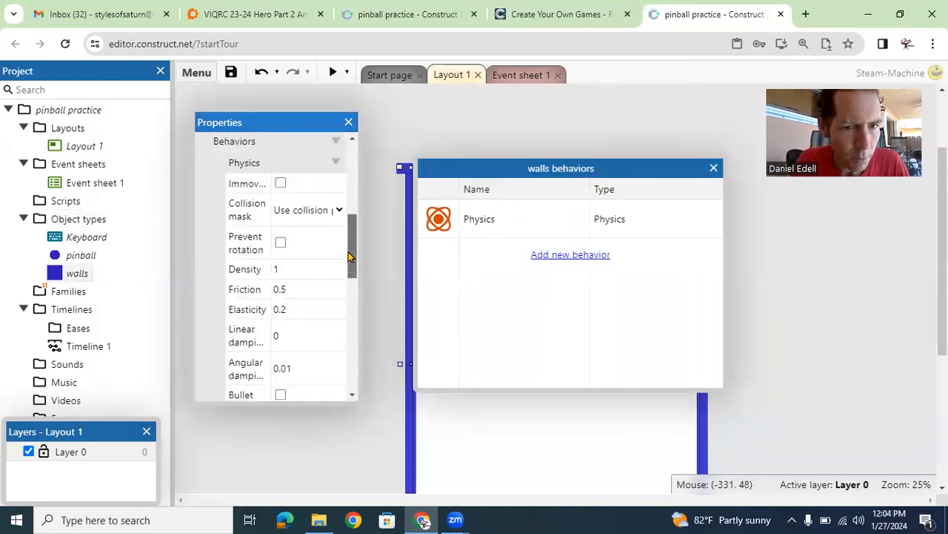
click(281, 183)
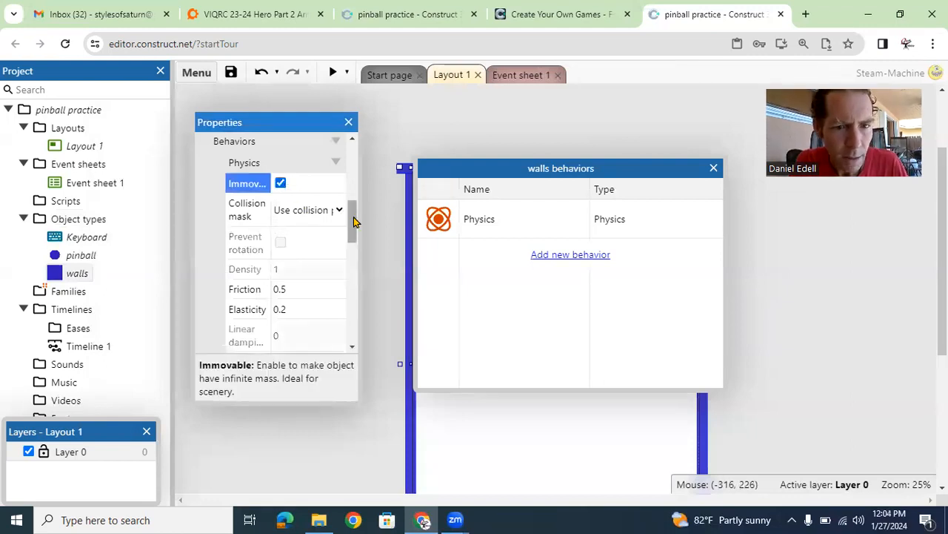
drag(353, 212, 353, 247)
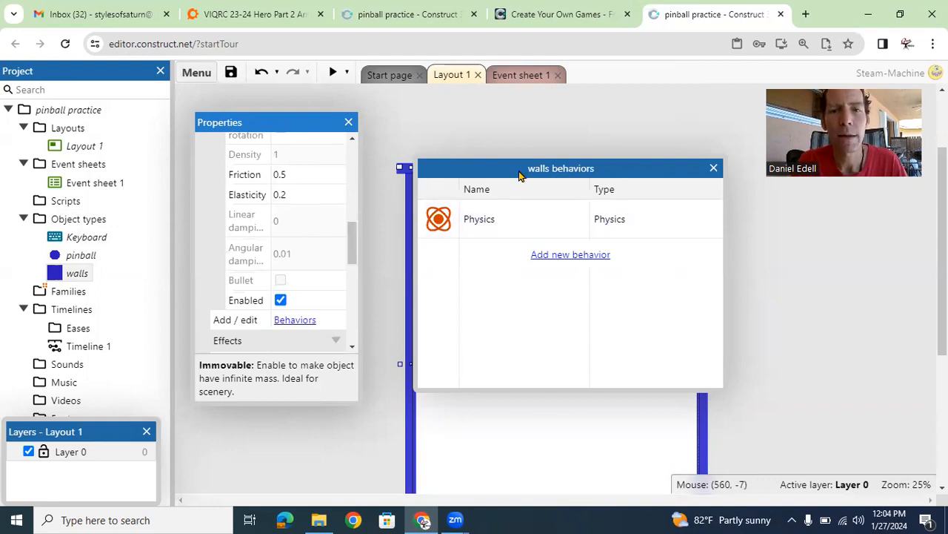
drag(475, 178, 167, 215)
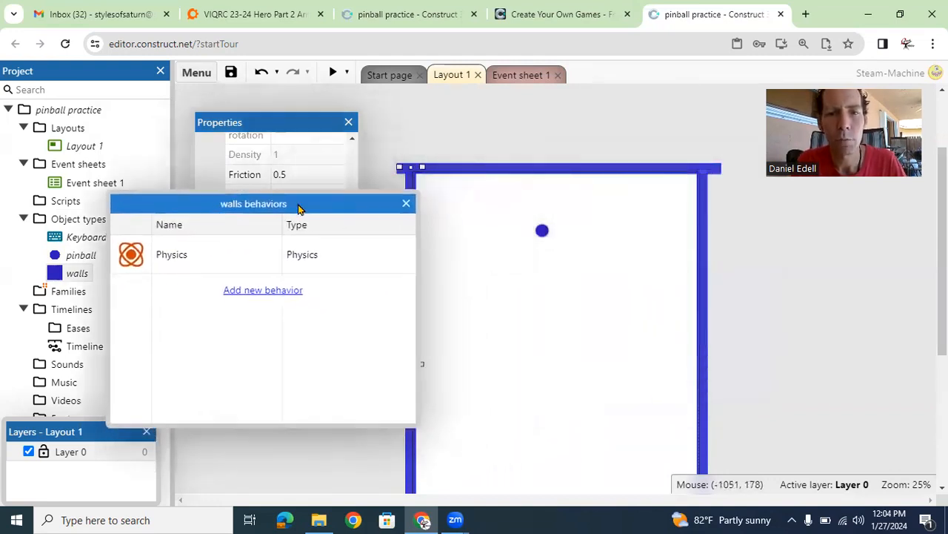
- Insert a Sprite object named anchorleft in the lower-left part of the layout, at about 331, 1451
click(409, 205)
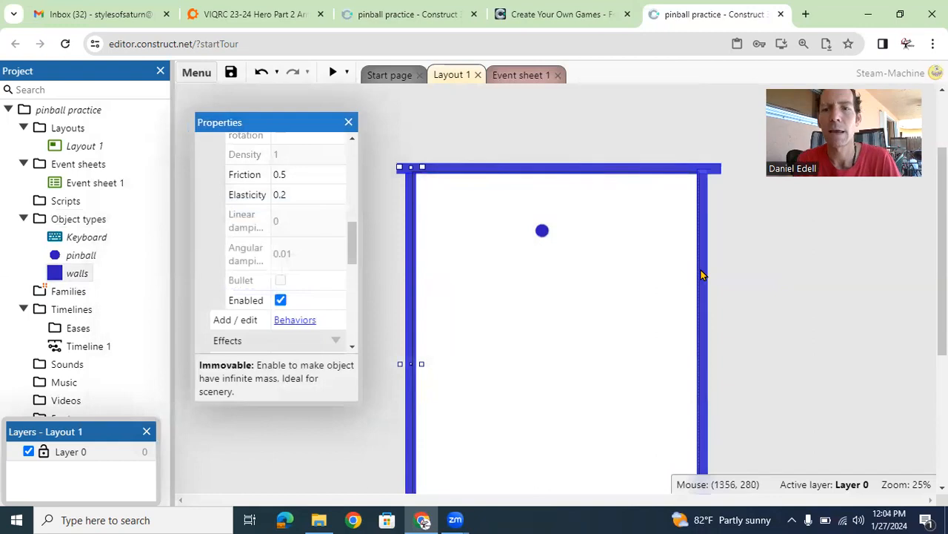
click(508, 256)
right_click(509, 257)
click(551, 271)
text(sprite)
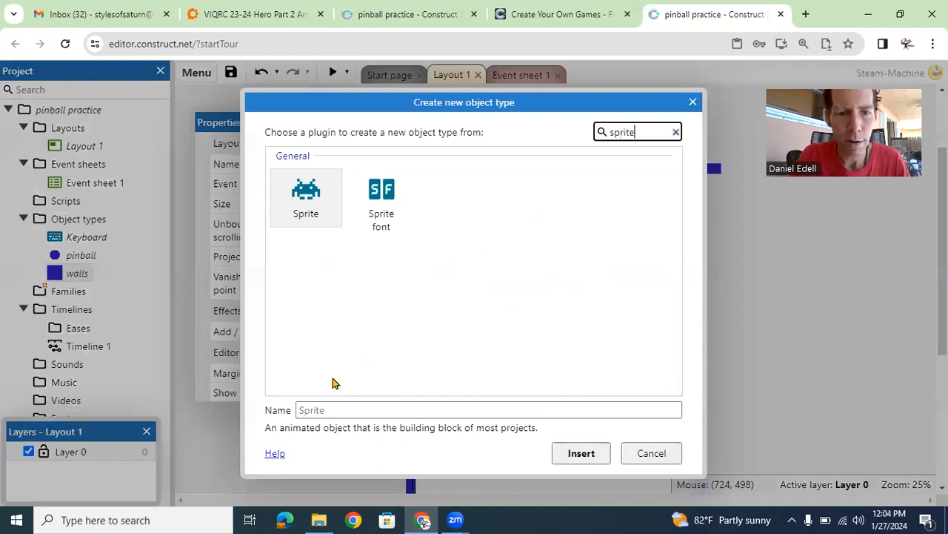
click(348, 408)
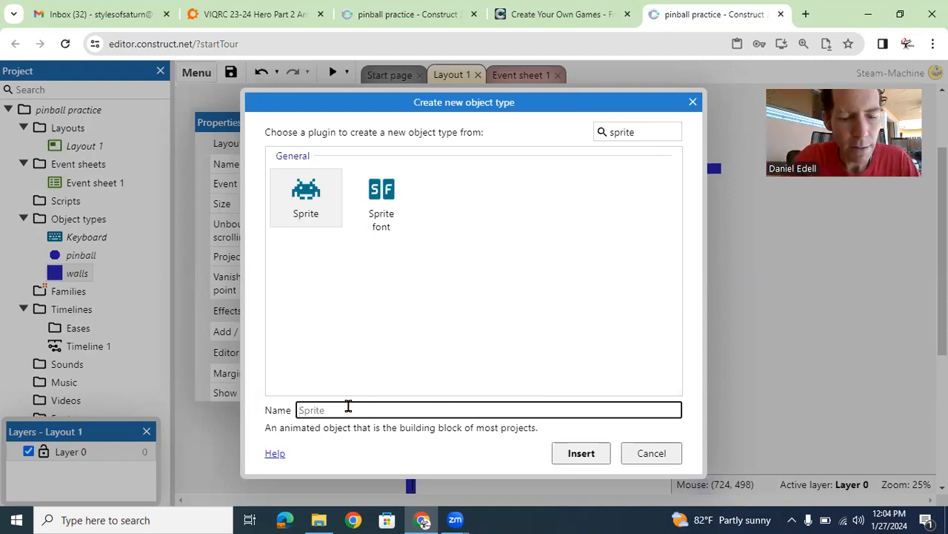
text(anchorlef)
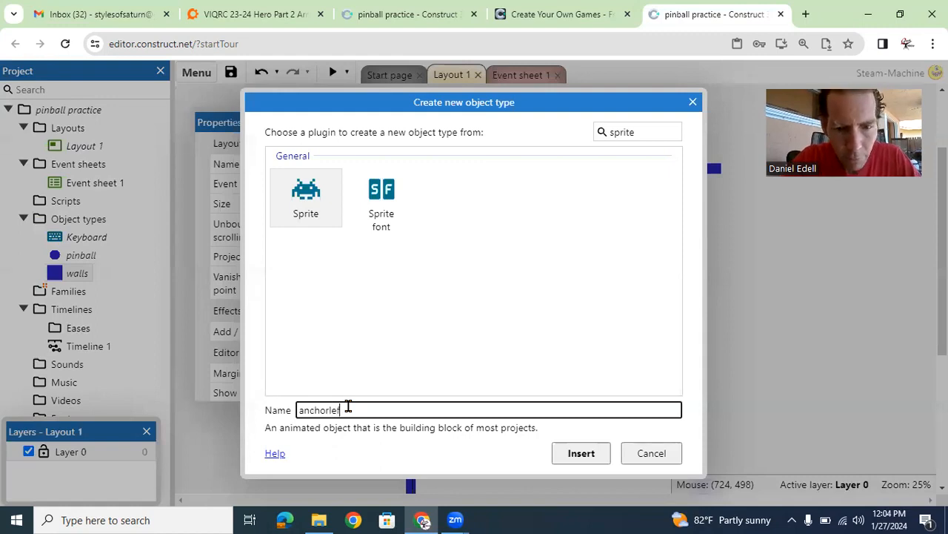
click(583, 452)
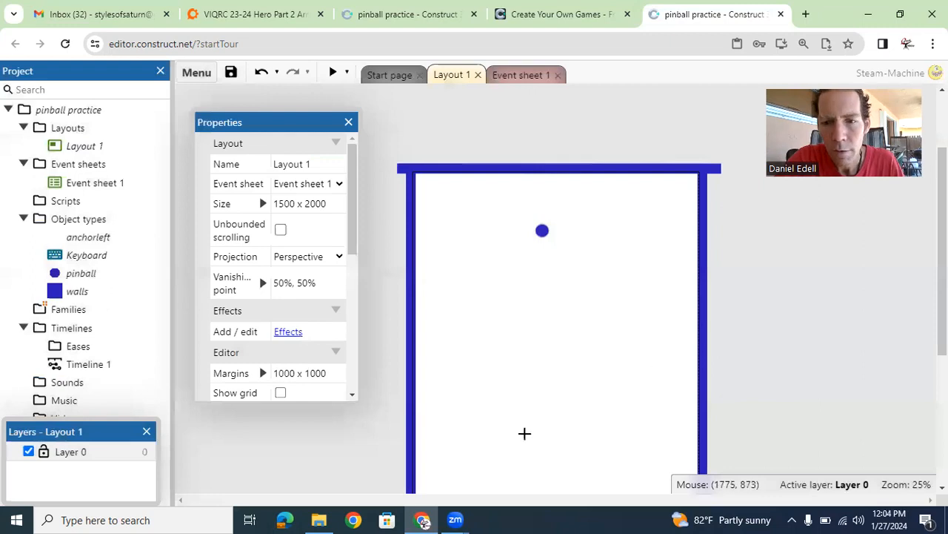
click(483, 452)
click(259, 100)
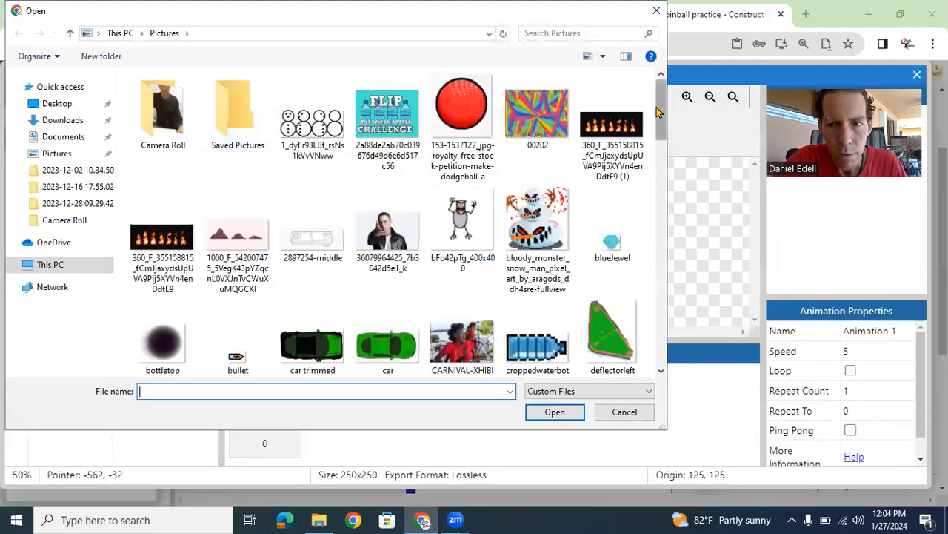
drag(659, 111, 636, 107)
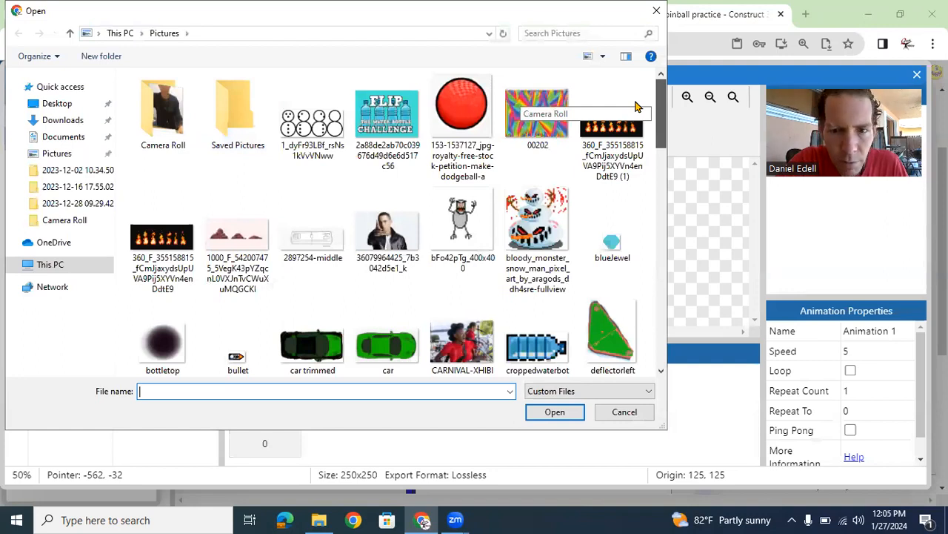
drag(639, 103, 653, 168)
key(Escape)
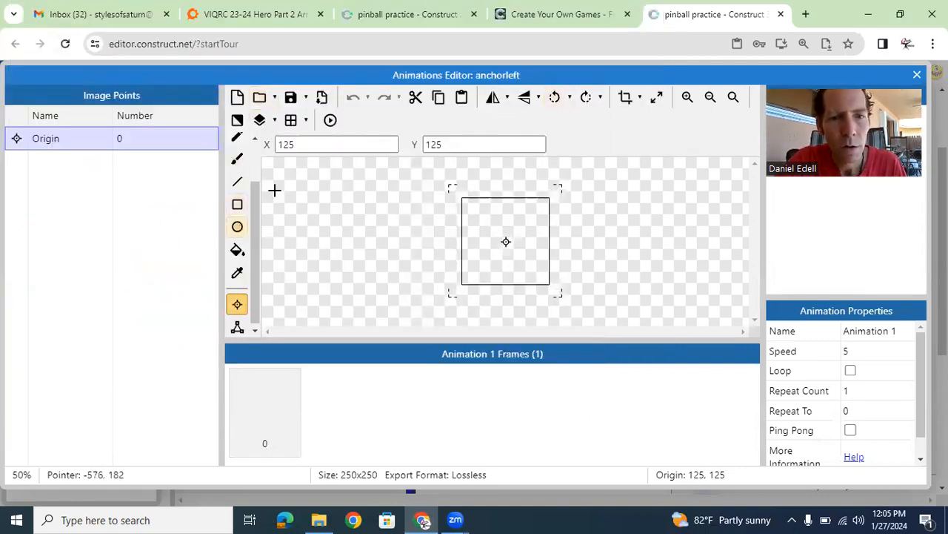
- Fill the anchorleft sprite's whole image with the current blue color and close its animations editor
drag(256, 200, 256, 146)
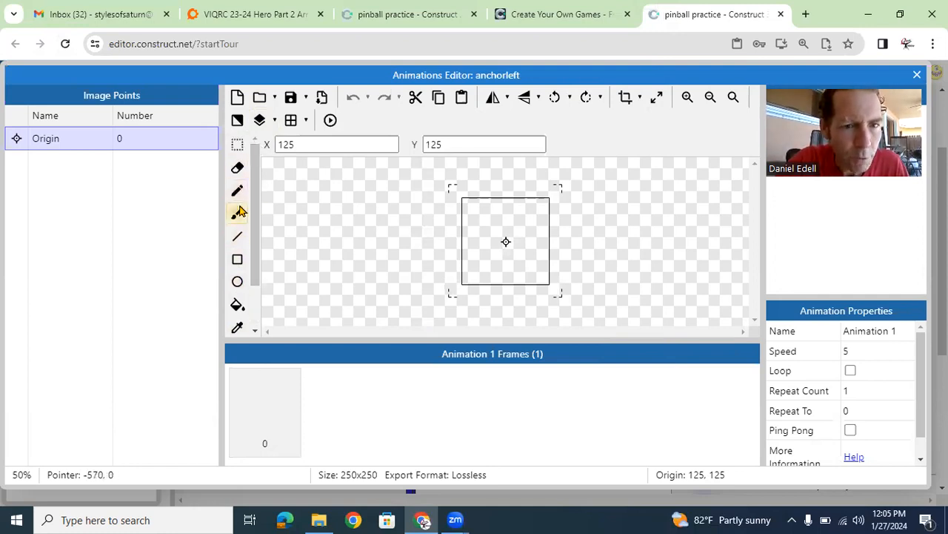
click(237, 305)
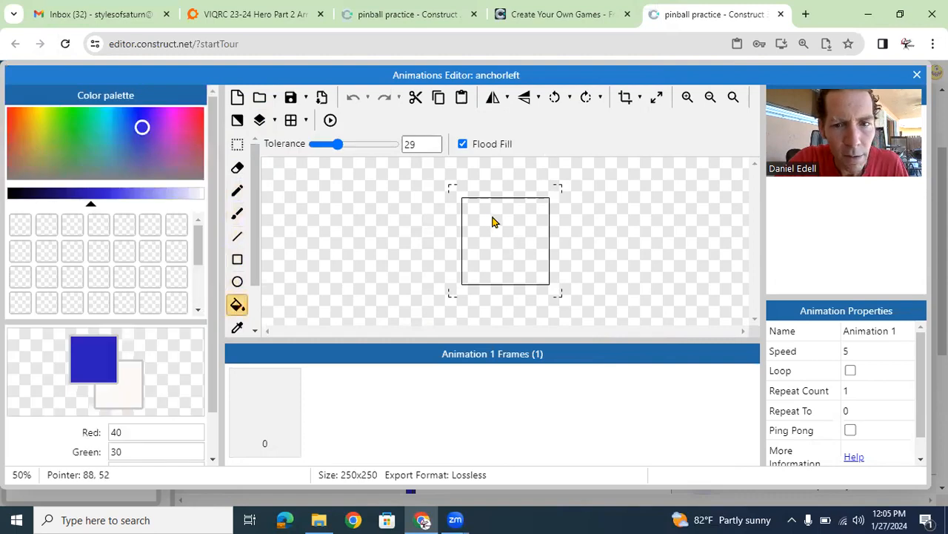
click(497, 241)
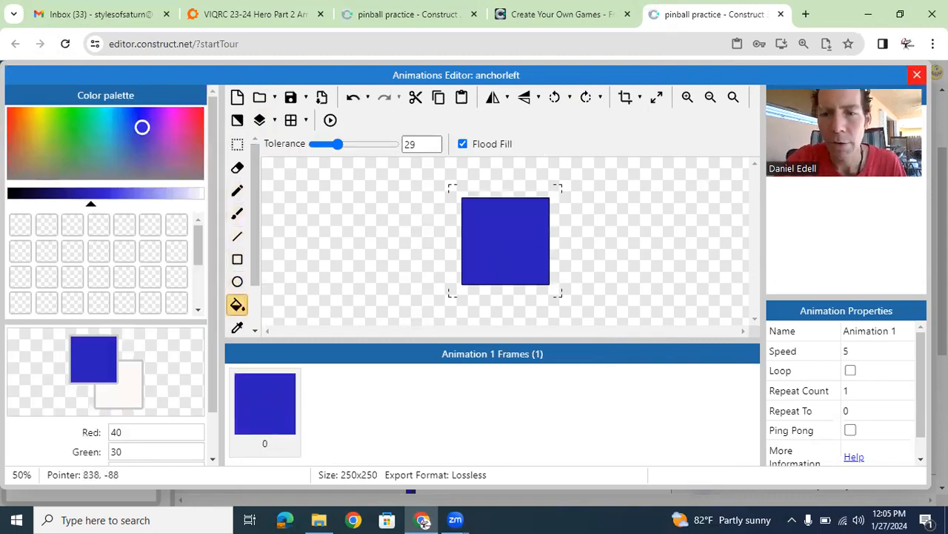
click(918, 74)
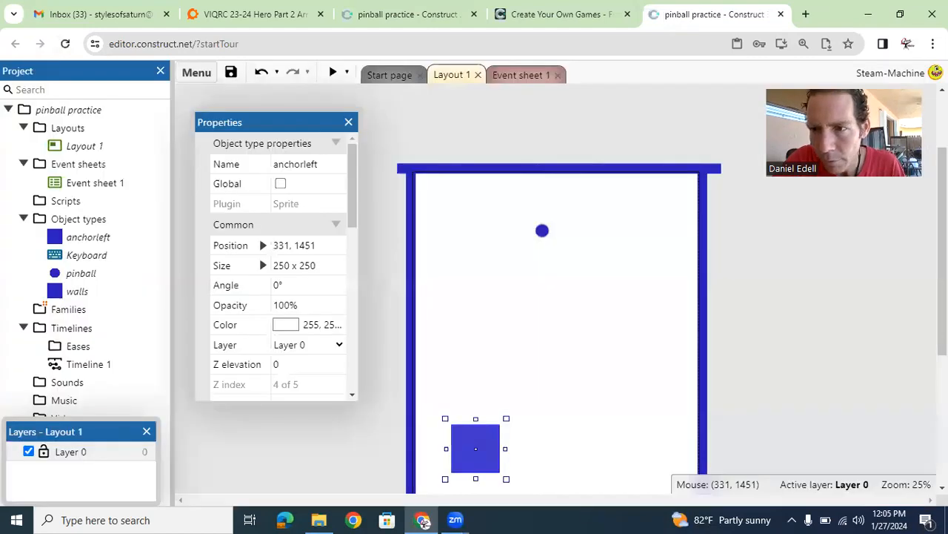
- Move the anchorleft sprite to about 390, 1593 and place a copy of it level on the right at about 1095, 1593
scroll(941, 252, down, 2)
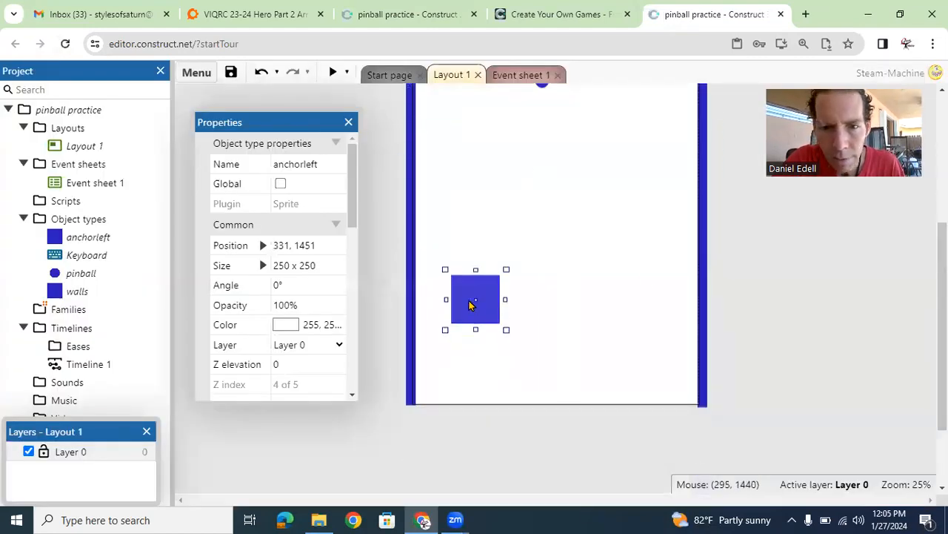
drag(469, 303, 473, 329)
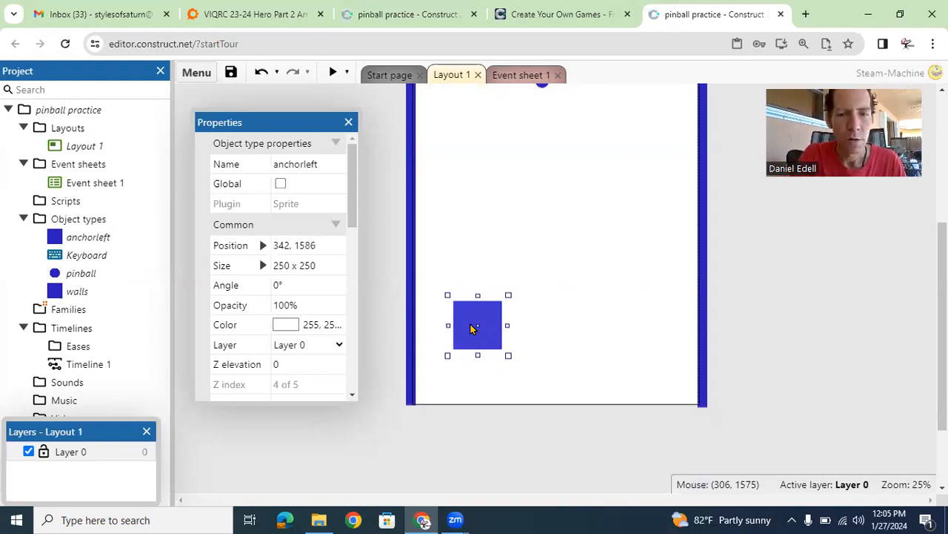
right_click(526, 331)
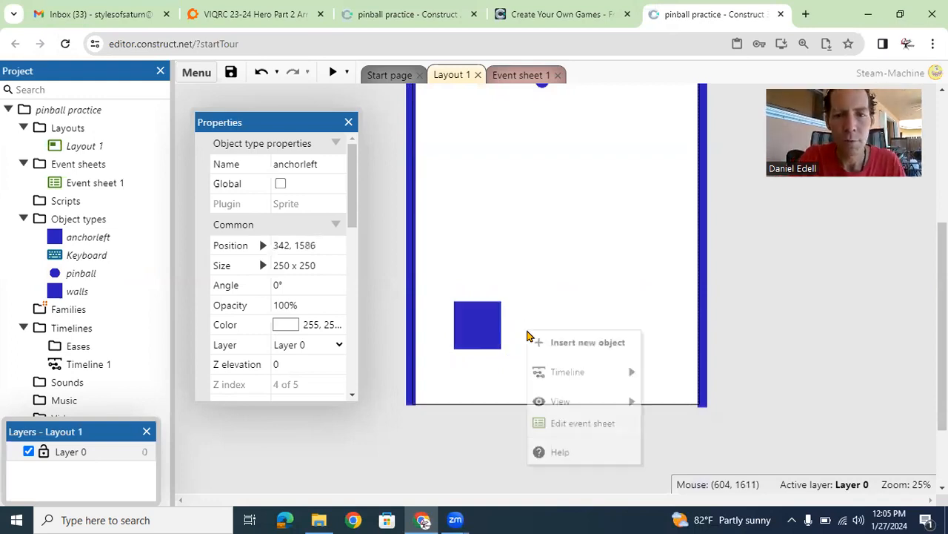
click(474, 328)
ctrl+drag(488, 327, 624, 331)
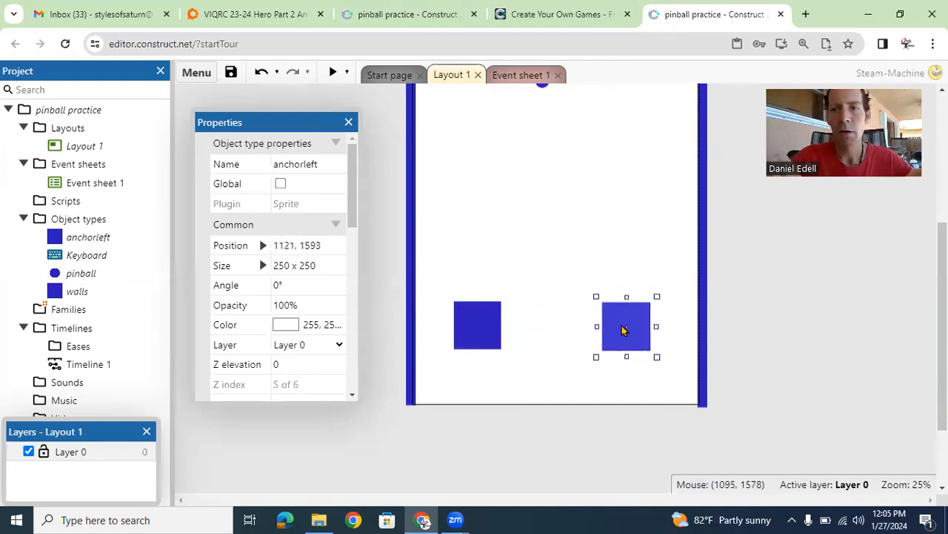
drag(474, 325, 477, 326)
drag(621, 335, 616, 332)
- Shrink both anchor squares inward from their lower outer corners, the right one to about 185 x 170
click(485, 337)
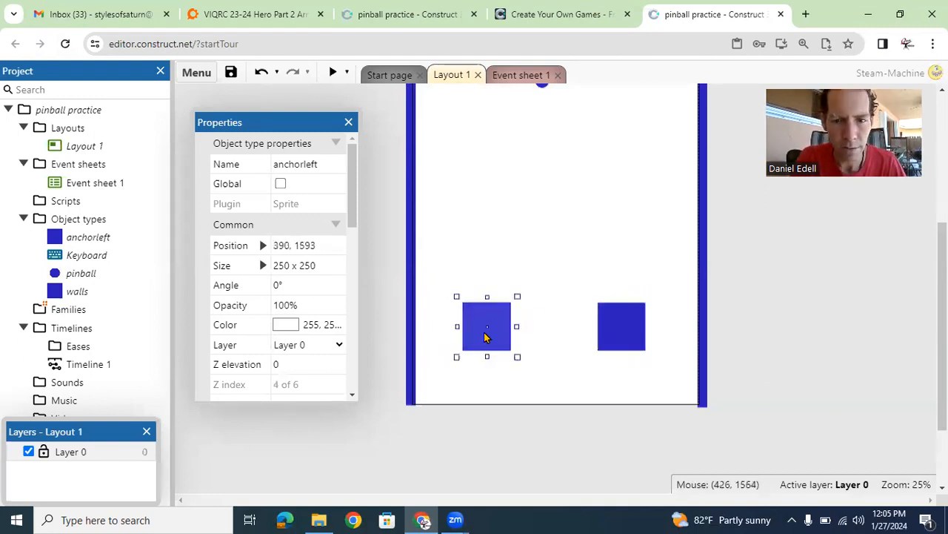
drag(457, 355, 476, 343)
click(631, 337)
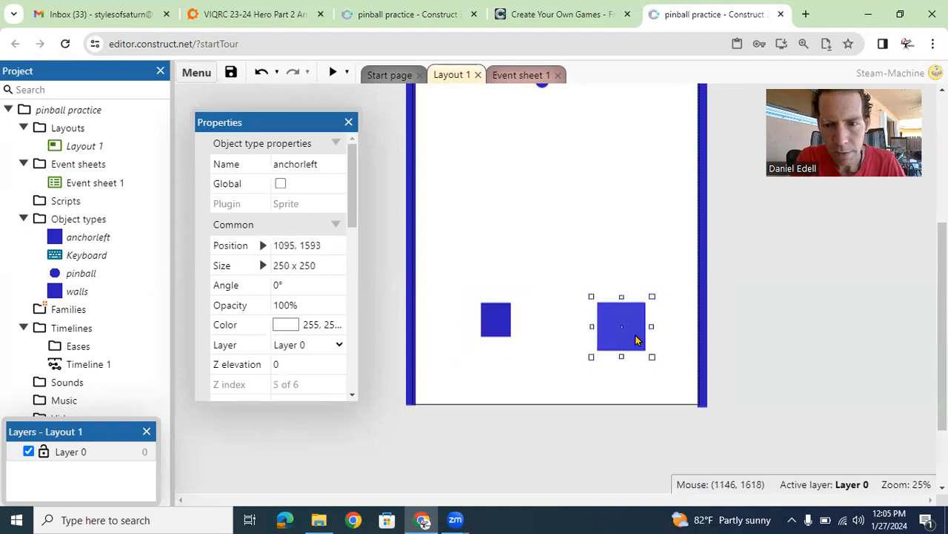
drag(650, 353, 621, 329)
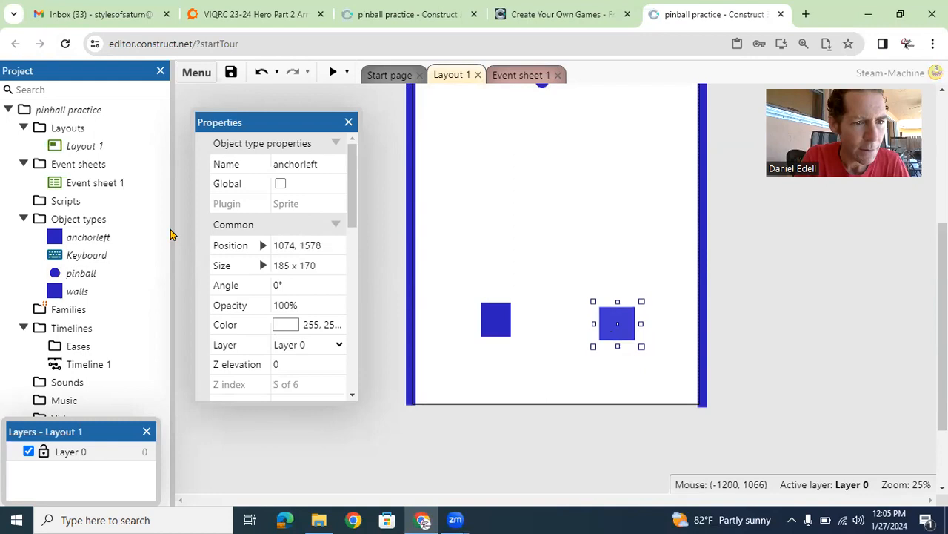
- Rename the anchorleft object type to anchors
right_click(81, 238)
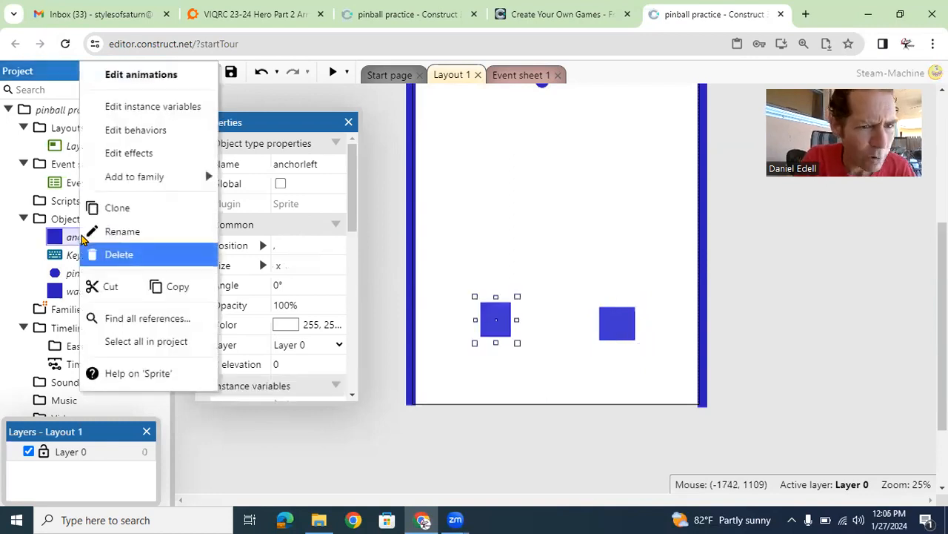
click(118, 232)
click(116, 238)
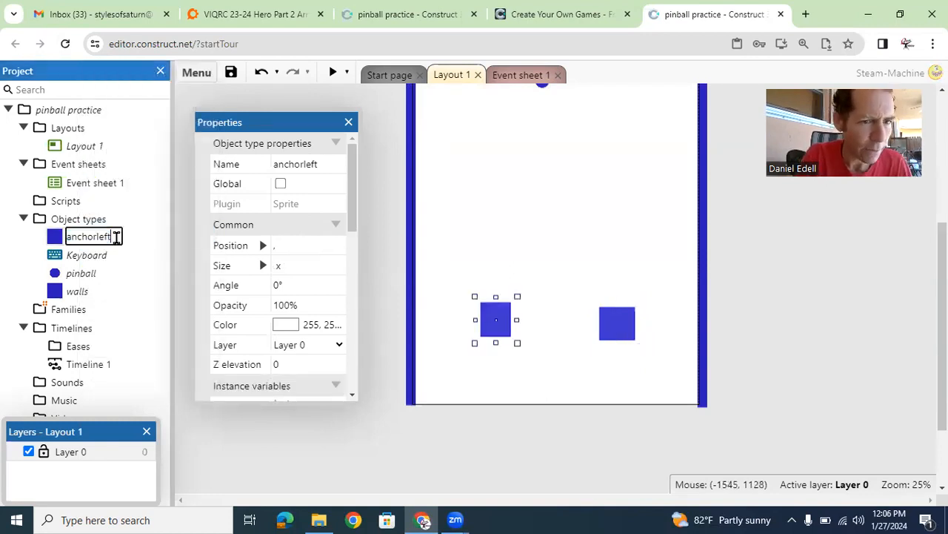
key(BackSpace)
key(BackSpace)
key(BackSpace)
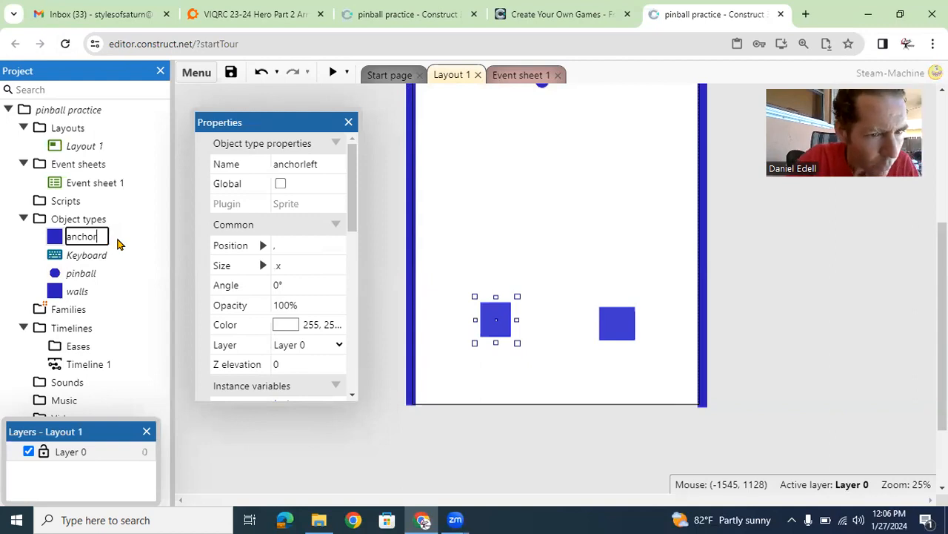
text(s)
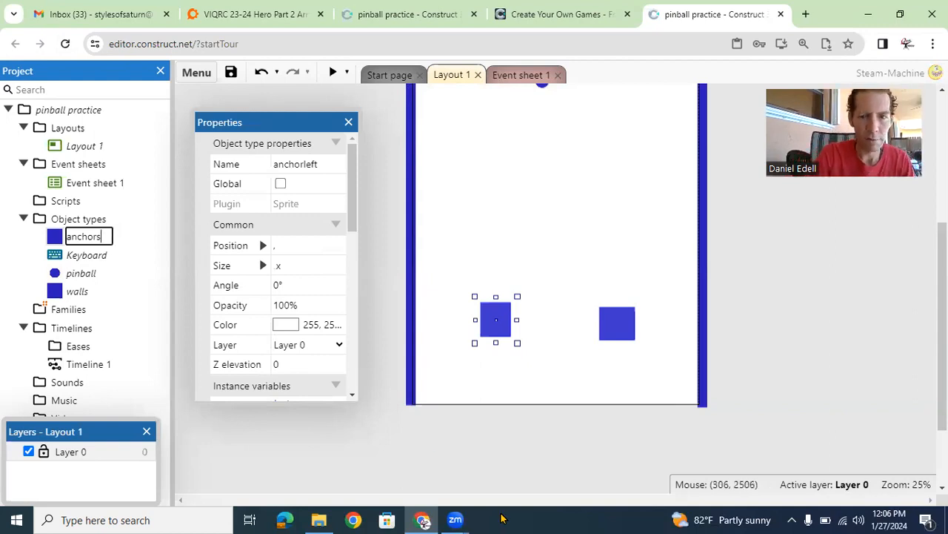
key(Return)
- Shrink the right anchor from its lower-left corner to about 160 x 155, closer to the left anchor's size
click(609, 325)
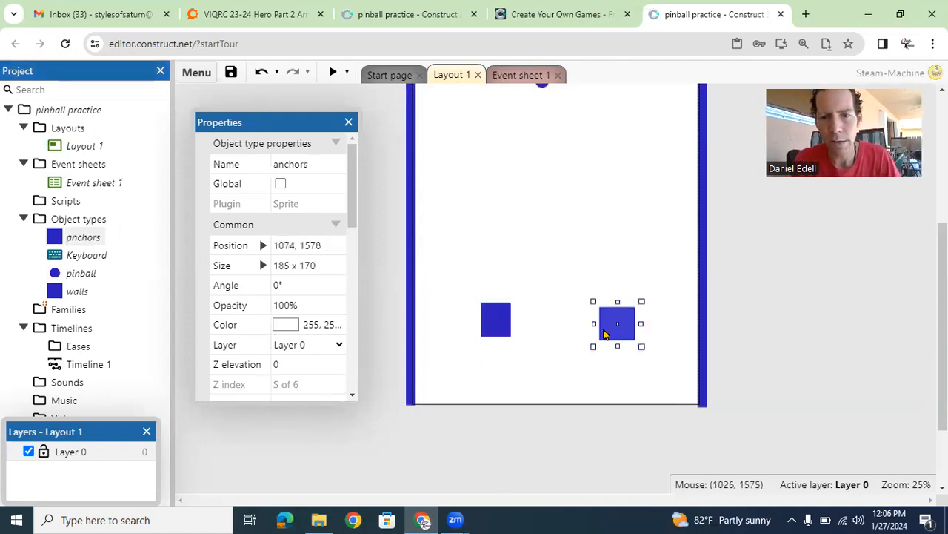
drag(595, 342, 608, 330)
click(562, 443)
click(618, 330)
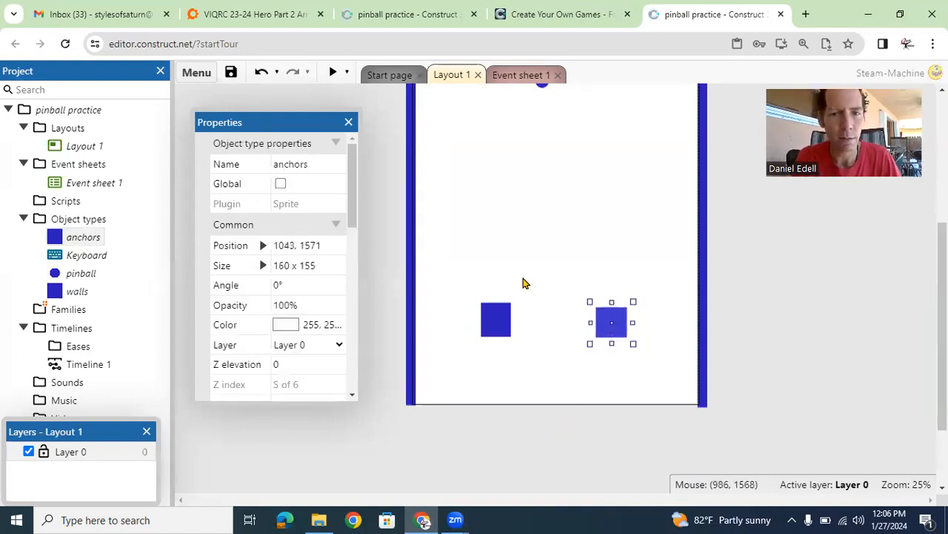
- Insert a Sprite object named paddleleft next to the left anchor, at about 309, 1604
click(457, 261)
right_click(457, 261)
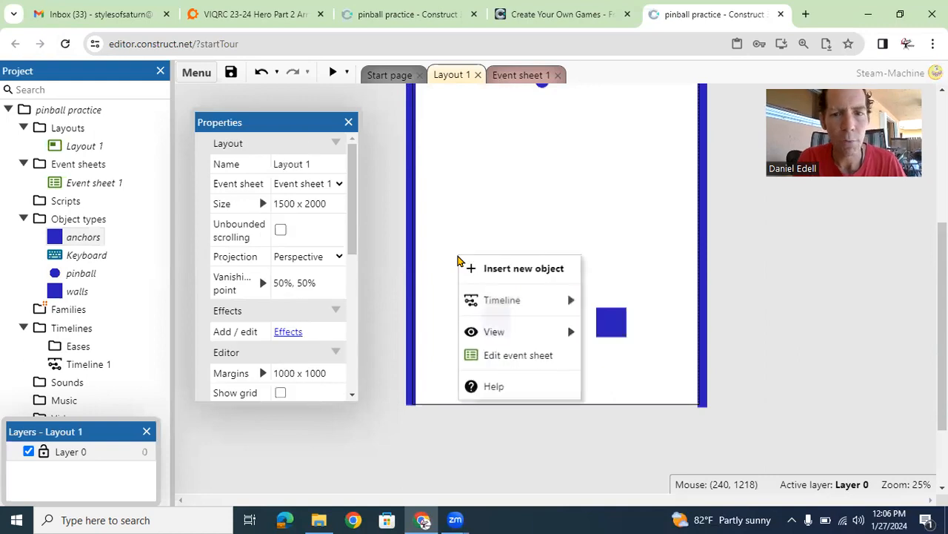
click(486, 269)
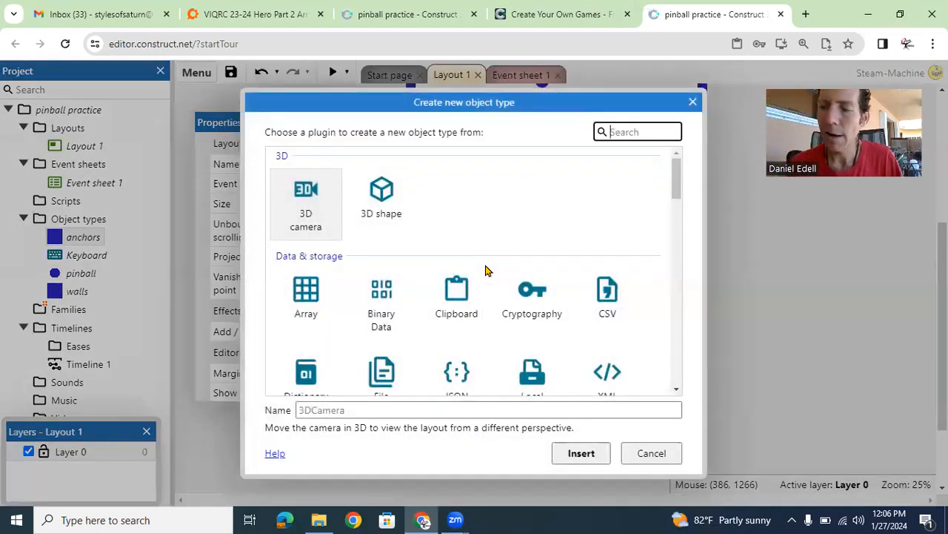
text(paddl)
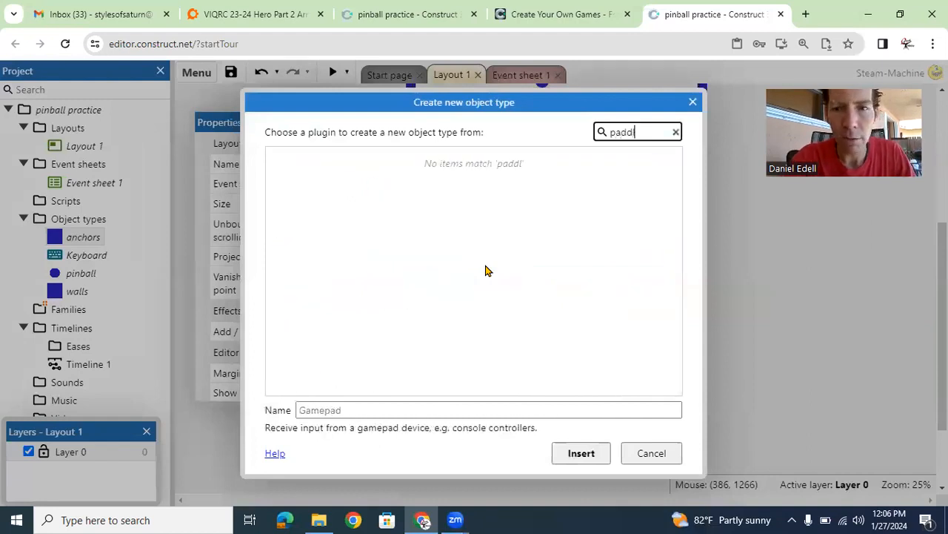
key(BackSpace)
key(BackSpace)
key(BackSpace)
text(sprite)
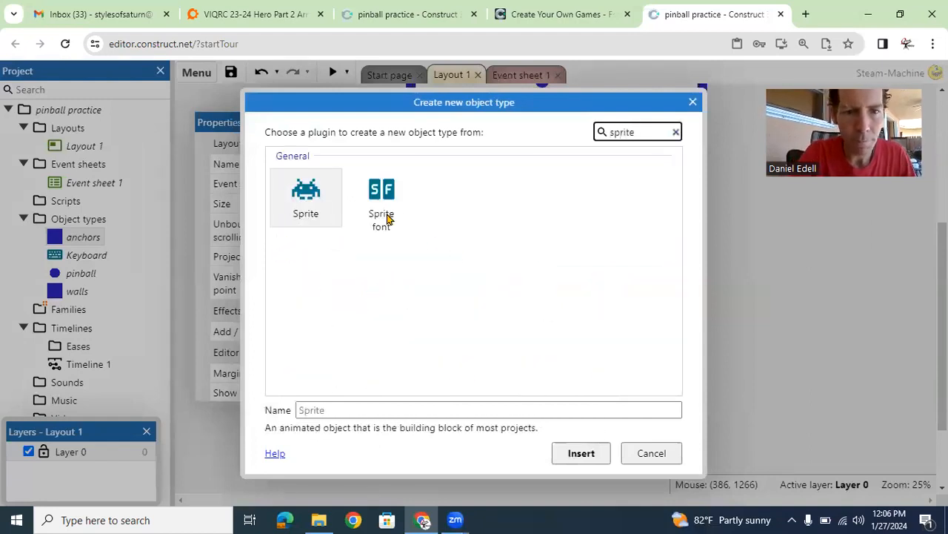
click(306, 190)
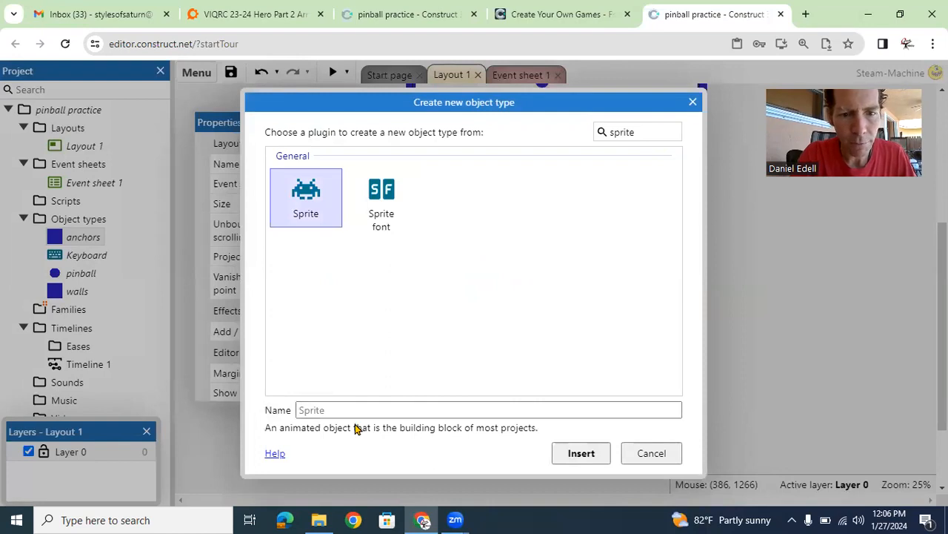
click(356, 410)
text(paddleleft)
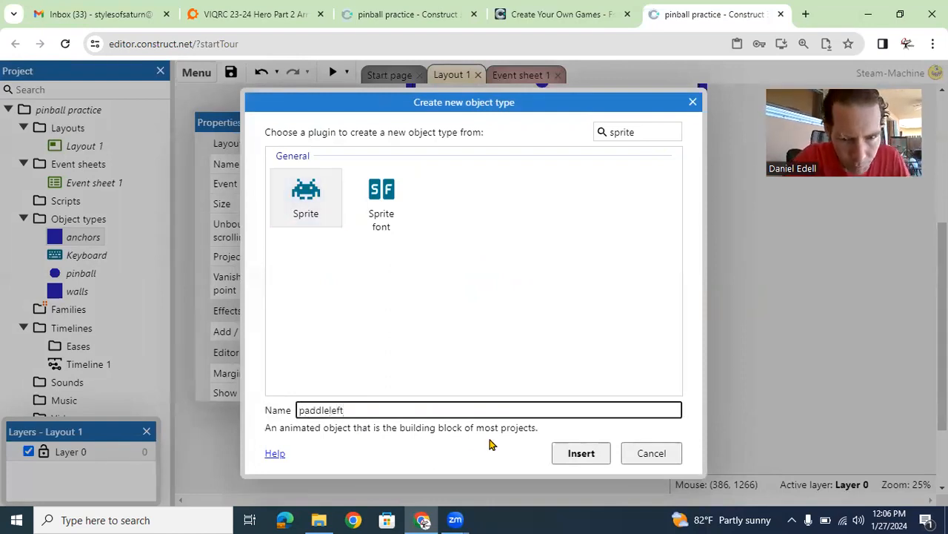
click(582, 452)
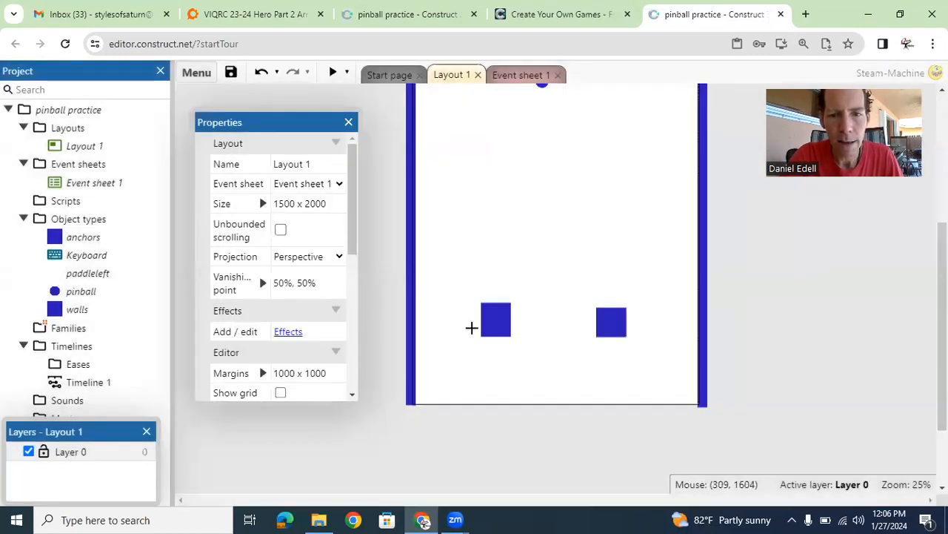
click(472, 327)
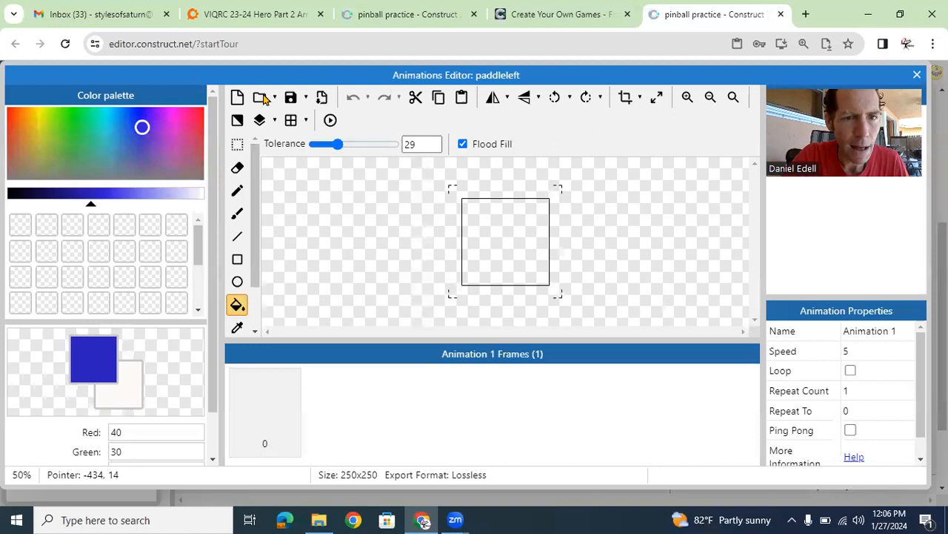
- Load the paddleleftcropped picture from the Pictures folder as the paddleleft sprite's image
click(261, 98)
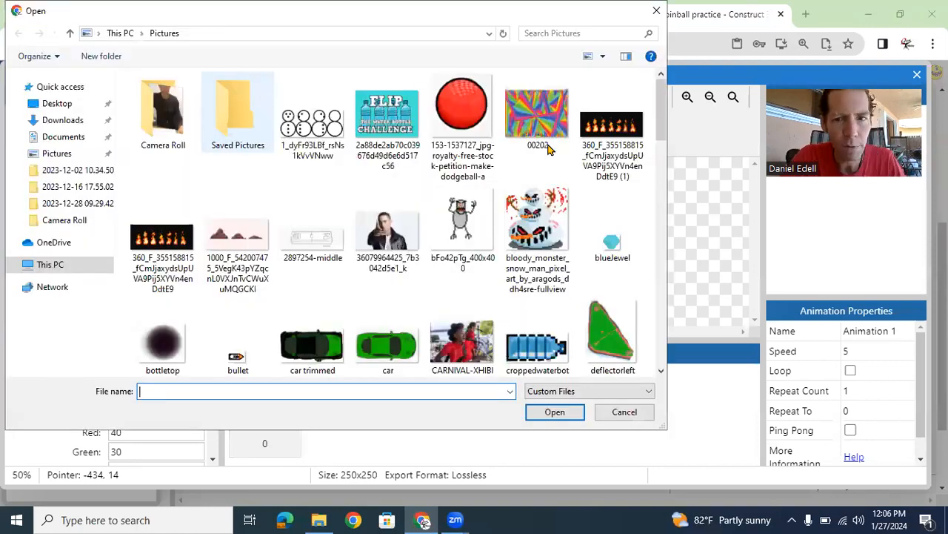
drag(664, 96, 681, 205)
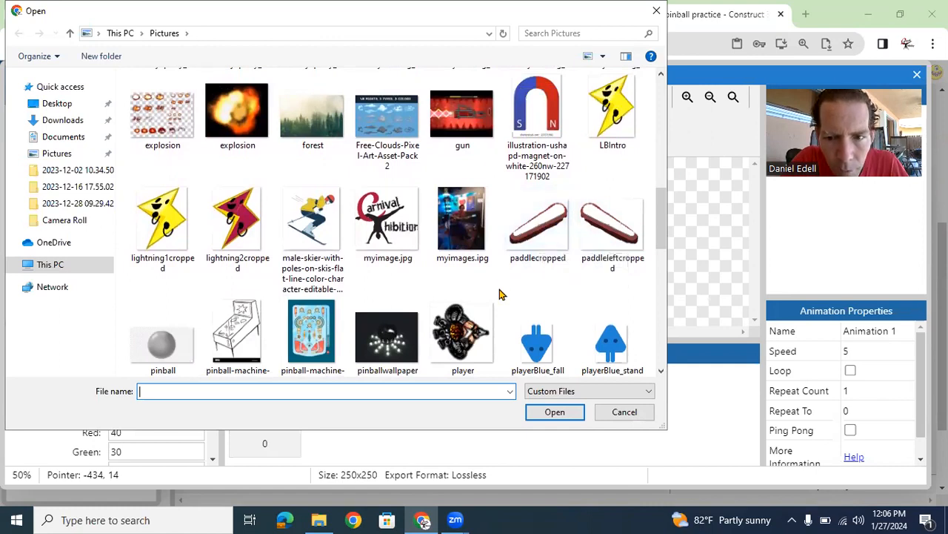
double_click(604, 222)
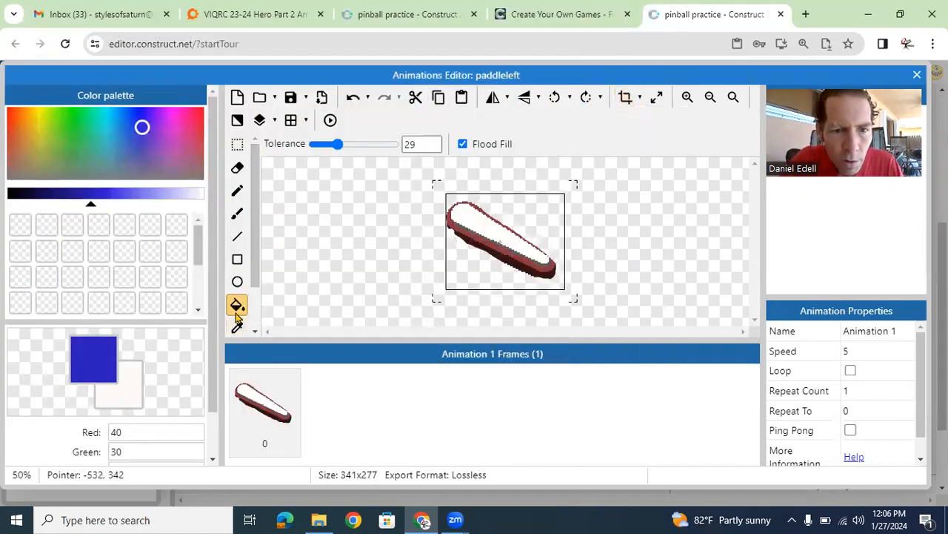
- Tighten paddleleft's collision polygon around the paddle by pulling the upper and far-end points in to its outline, then close the Animations Editor
scroll(252, 311, down, 2)
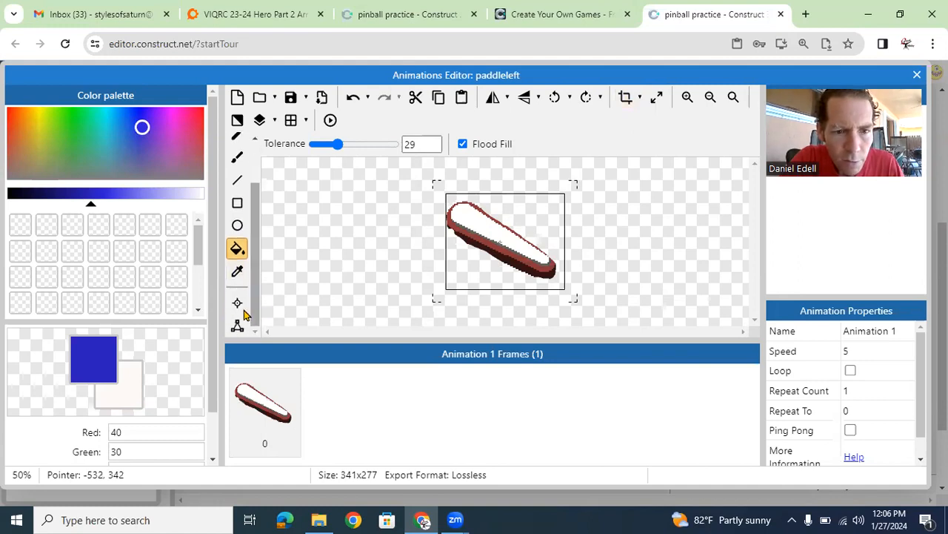
click(237, 303)
click(237, 326)
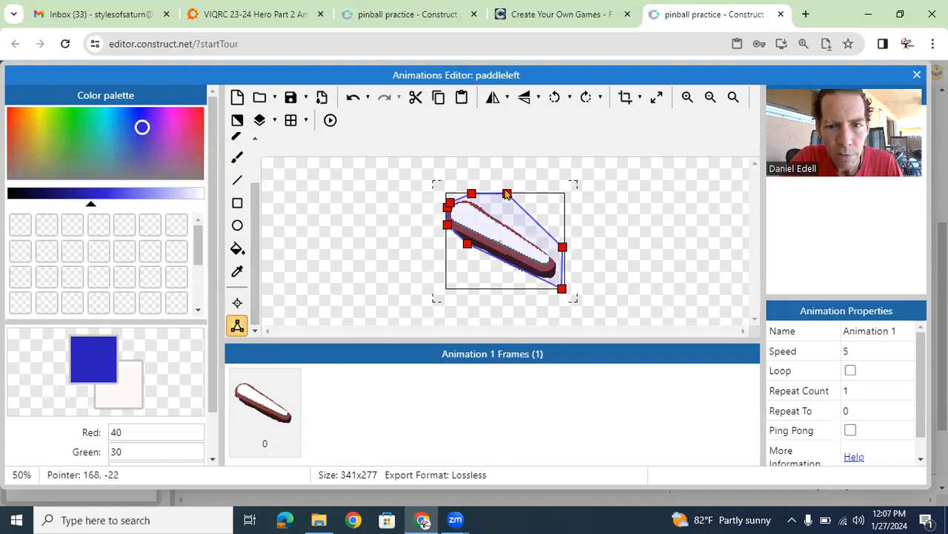
drag(506, 194, 512, 229)
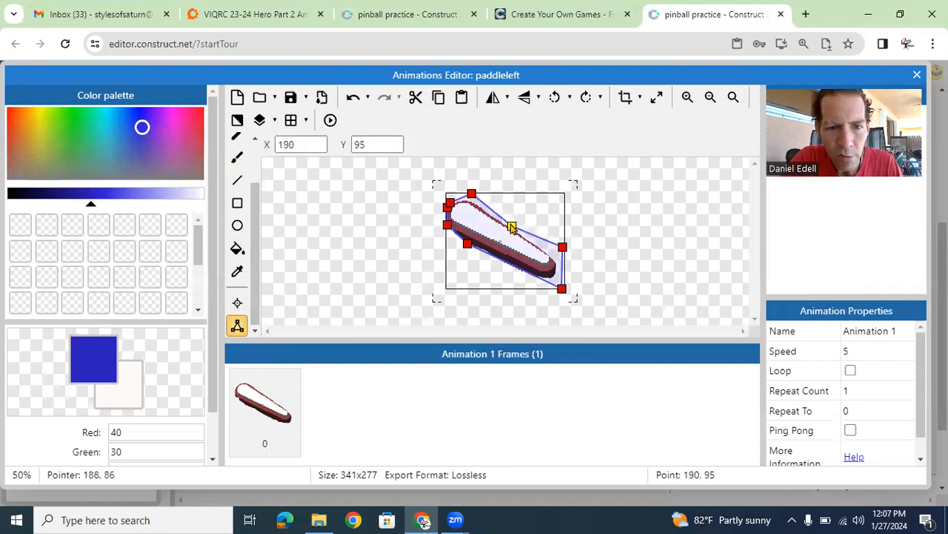
drag(562, 249, 554, 256)
drag(564, 294, 554, 279)
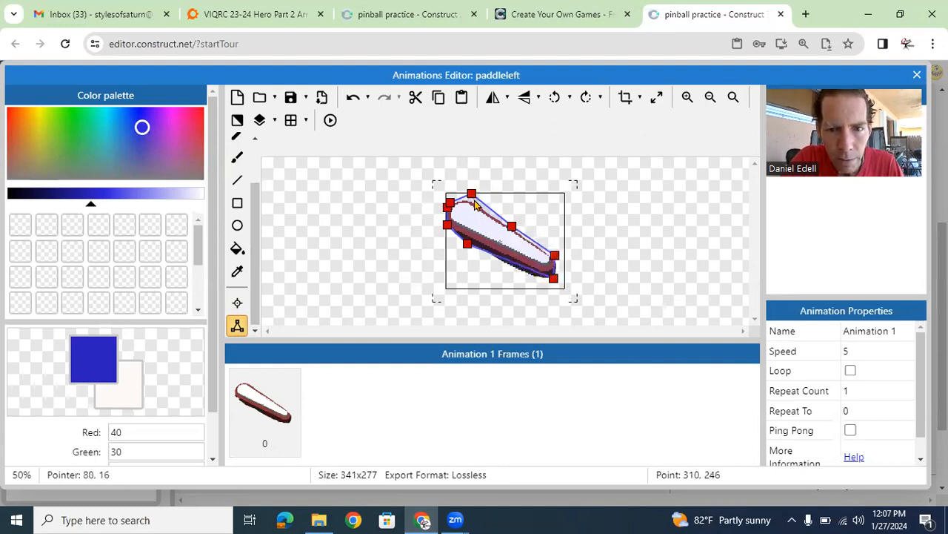
drag(472, 194, 482, 204)
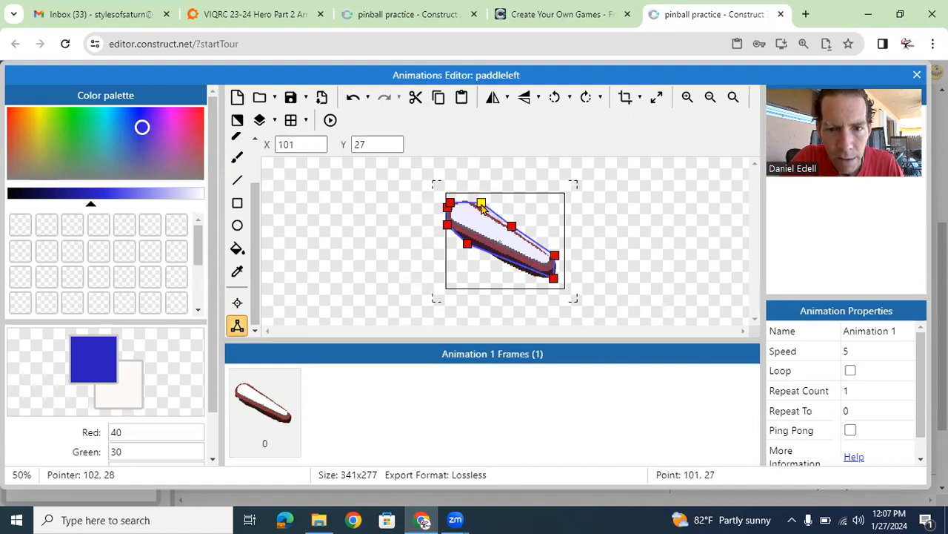
click(550, 274)
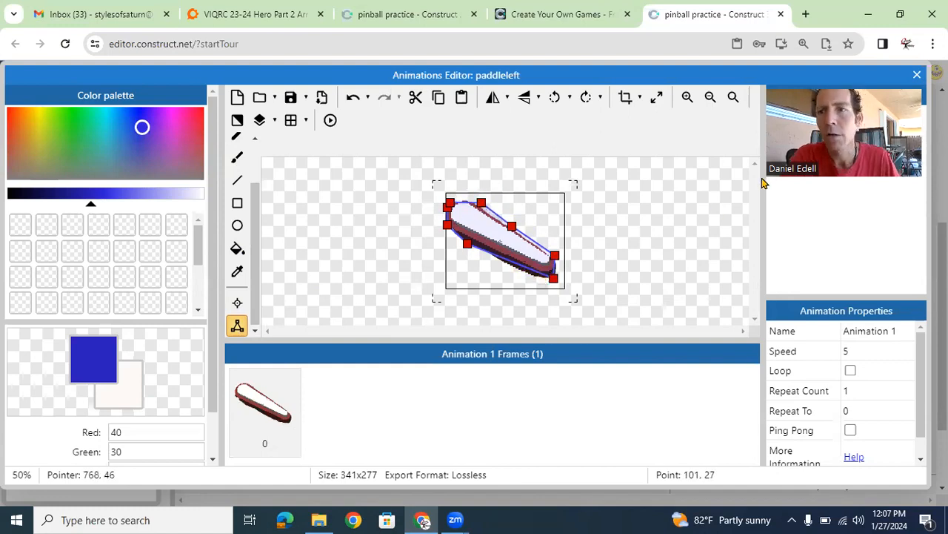
click(917, 75)
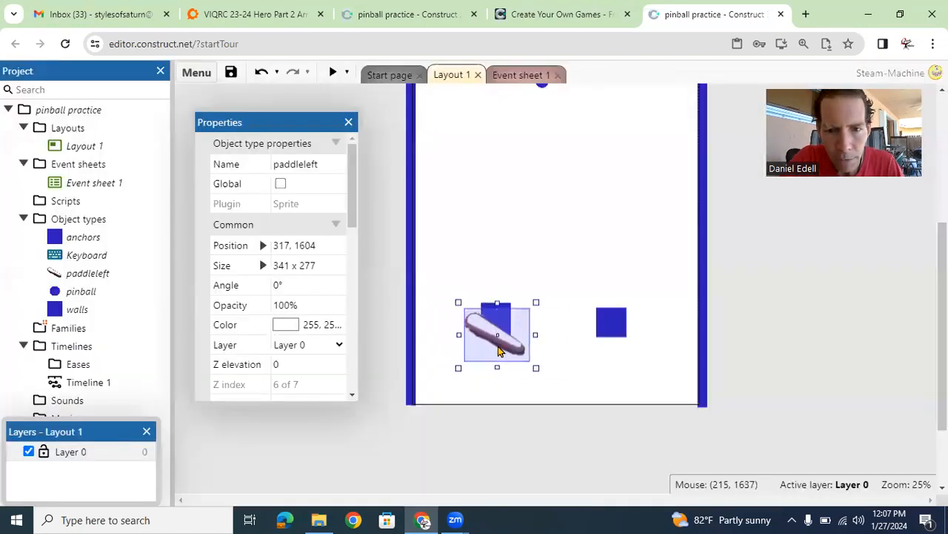
- Move paddleleft and the left anchor next to each other, and shrink the paddle to about 294 x 255
drag(444, 335, 502, 350)
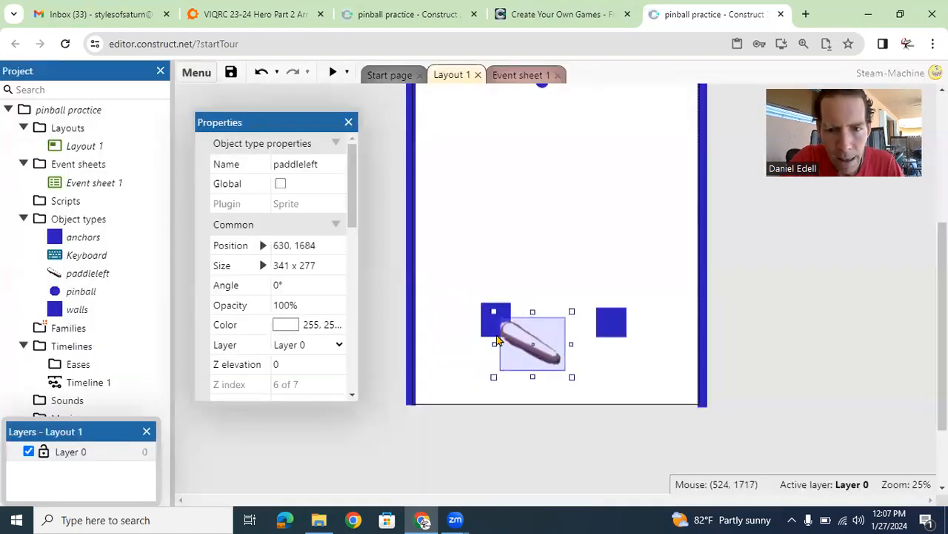
drag(488, 311, 480, 310)
click(496, 309)
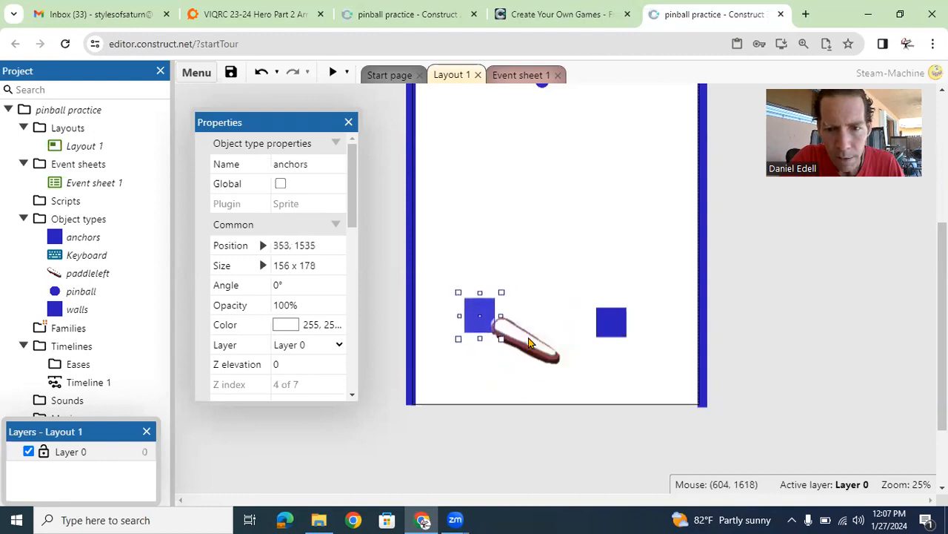
click(528, 343)
drag(528, 344, 516, 342)
drag(562, 375, 542, 367)
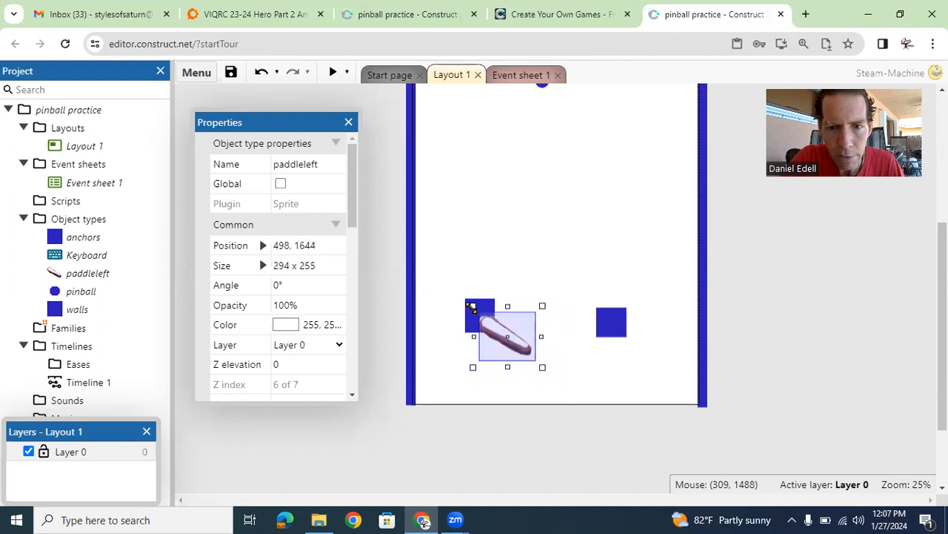
- Move the left anchor to about 331, 1517 with the paddle's wide end over it, and the right anchor to about 1047, 1527
drag(472, 331, 468, 326)
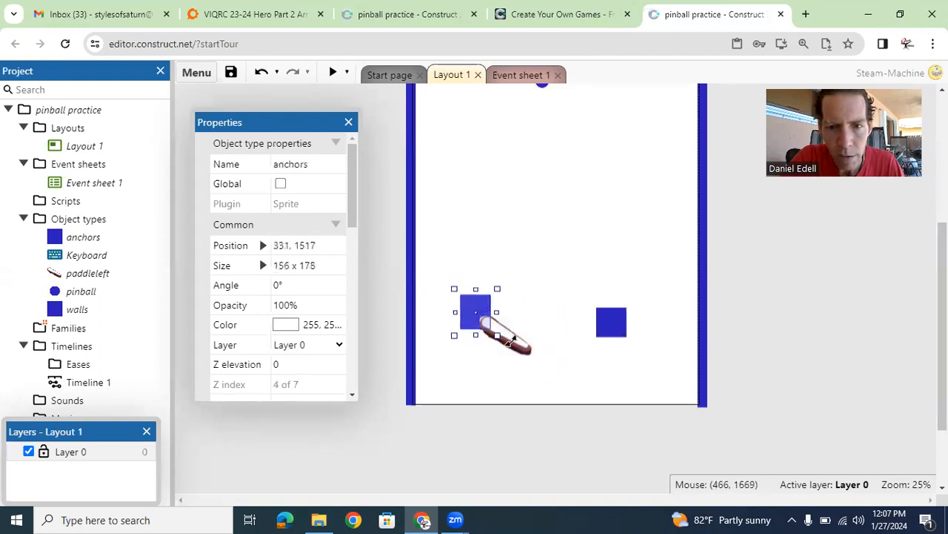
click(518, 348)
drag(515, 346, 510, 341)
drag(607, 319, 611, 311)
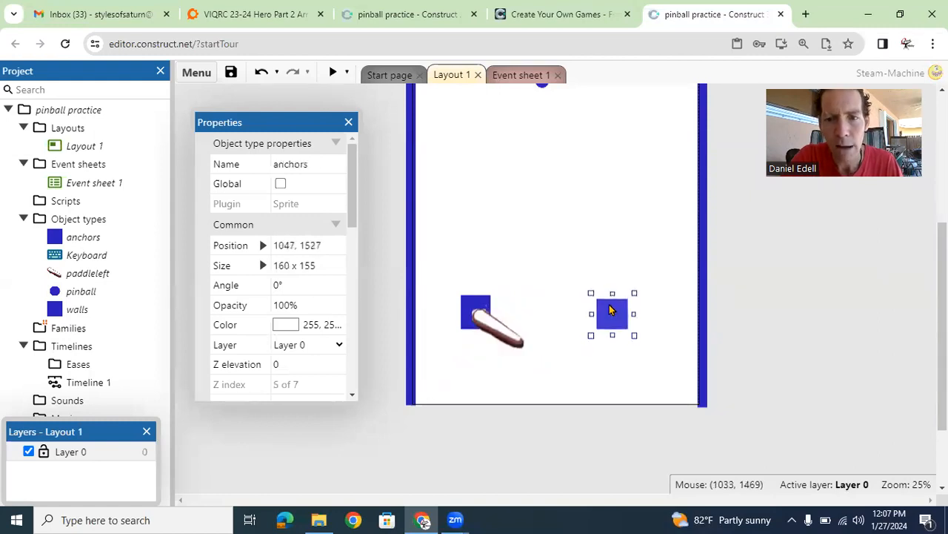
click(570, 369)
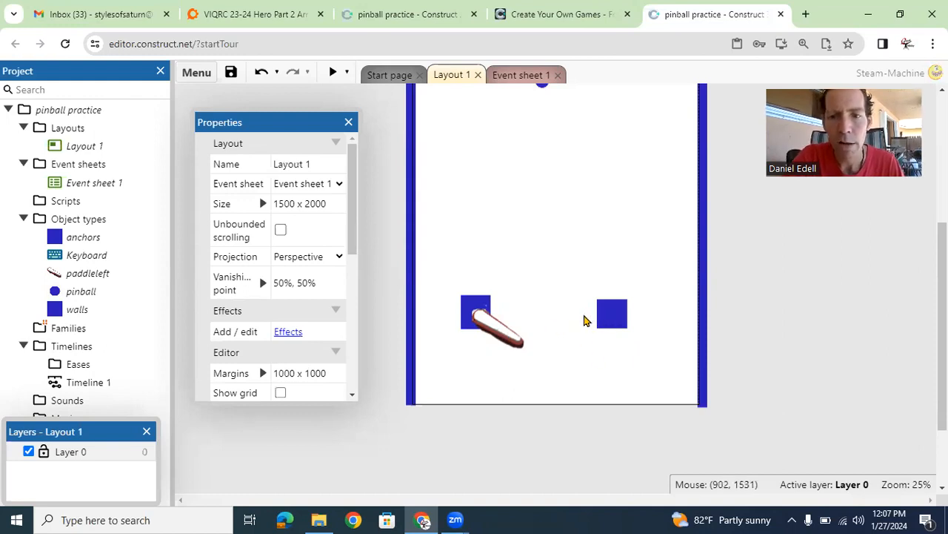
- Insert a Sprite object named paddlerignt beside the right anchor, at about 880, 1589
right_click(584, 320)
click(606, 326)
text(sprite)
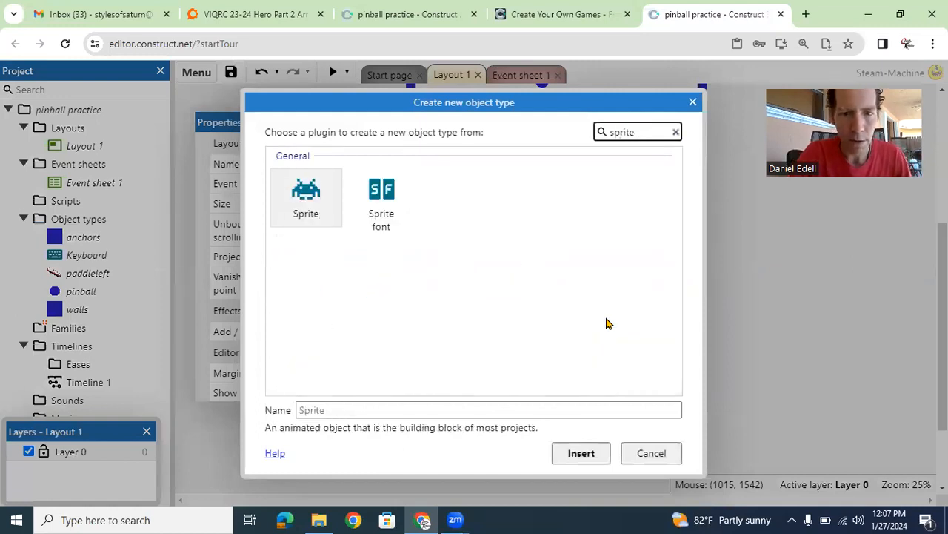
click(407, 405)
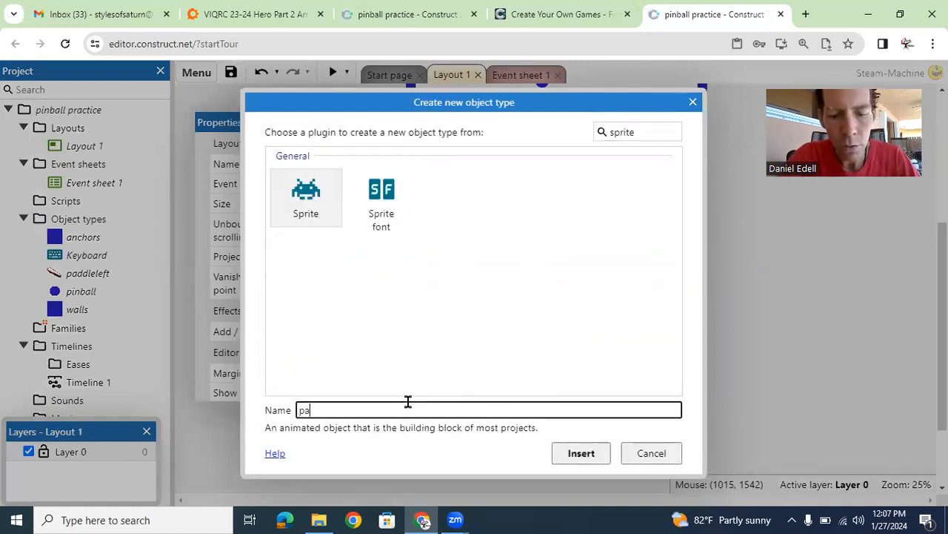
text(paddleright)
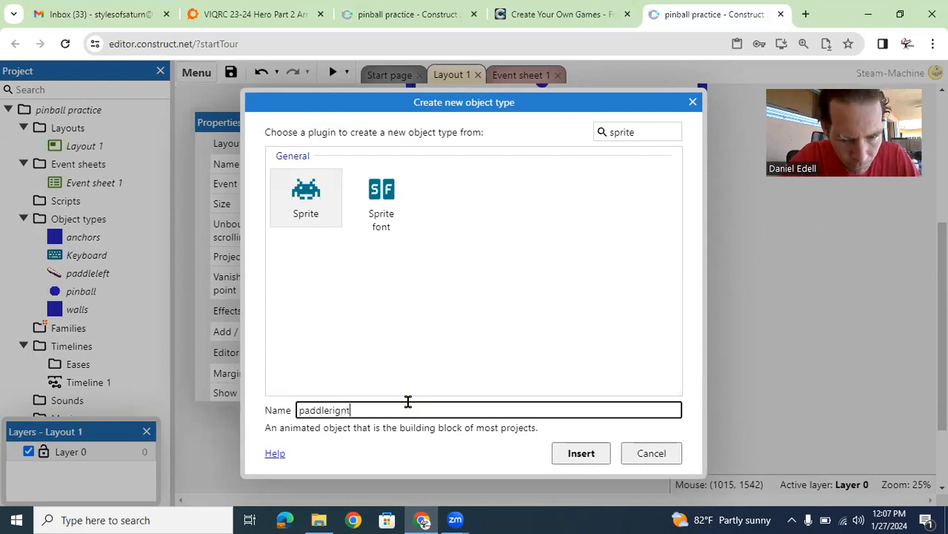
click(561, 458)
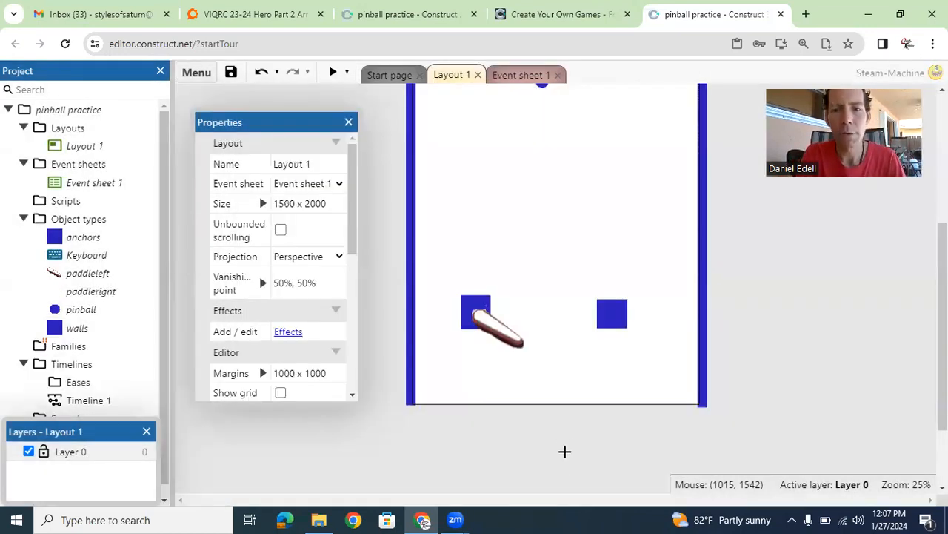
click(581, 324)
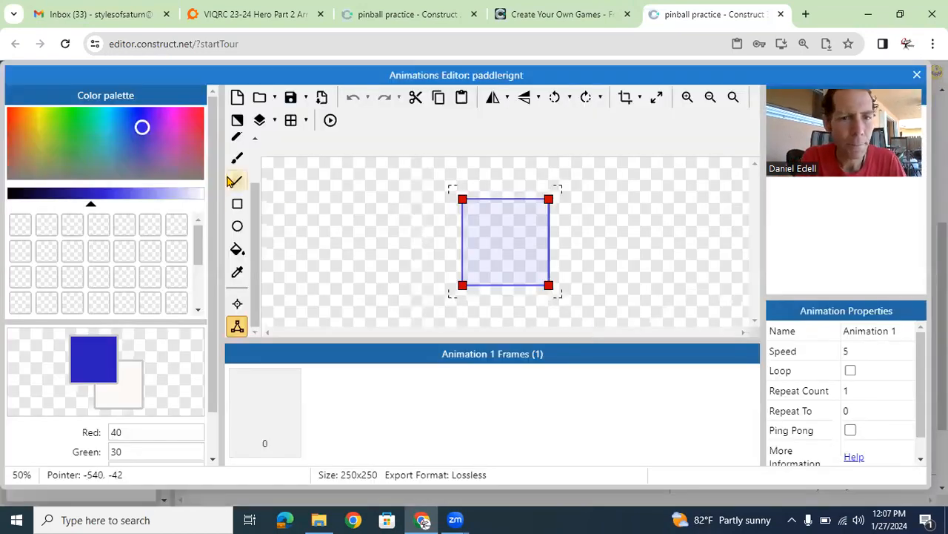
- Load the paddlecropped picture from the Pictures folder as the paddlerignt sprite's image
click(260, 97)
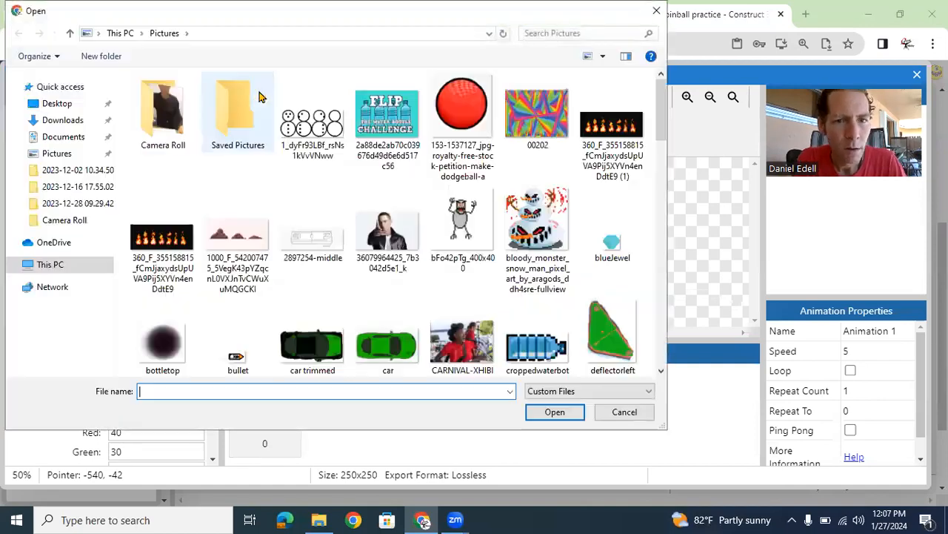
drag(661, 114, 685, 249)
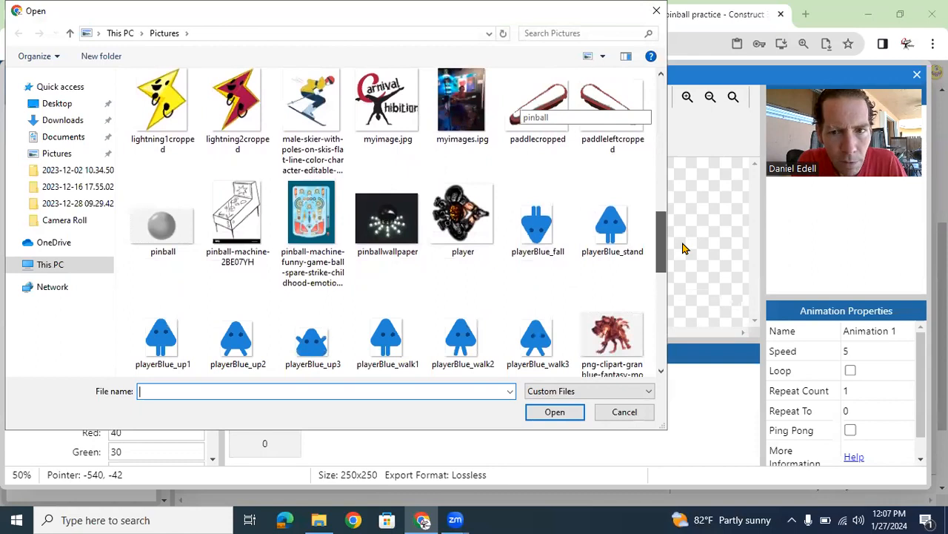
double_click(551, 106)
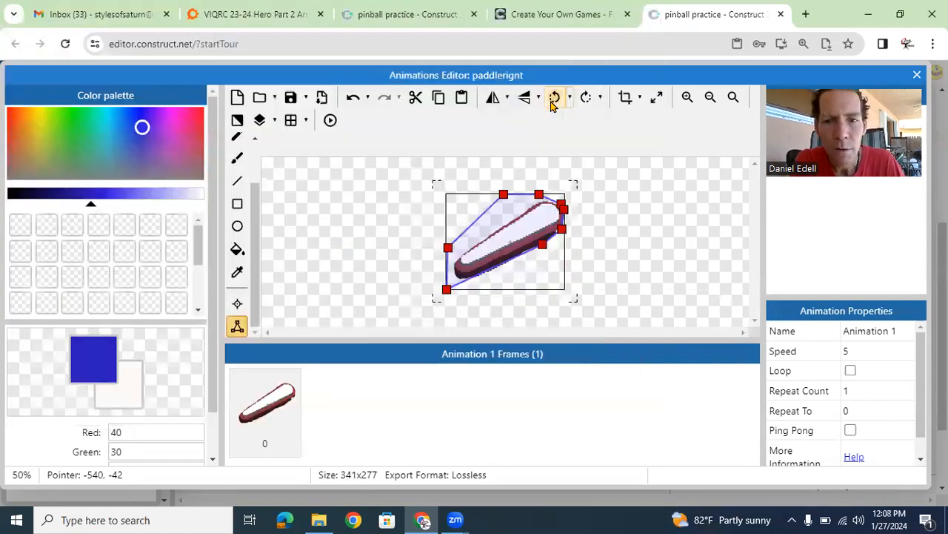
- Tighten paddlerignt's collision polygon to the paddle outline, with narrow-end points near 20, 192 and 61, 248, then close the Animations Editor
drag(504, 195, 505, 222)
drag(537, 193, 540, 202)
drag(449, 248, 463, 252)
drag(447, 291, 459, 283)
click(464, 252)
drag(467, 246, 455, 259)
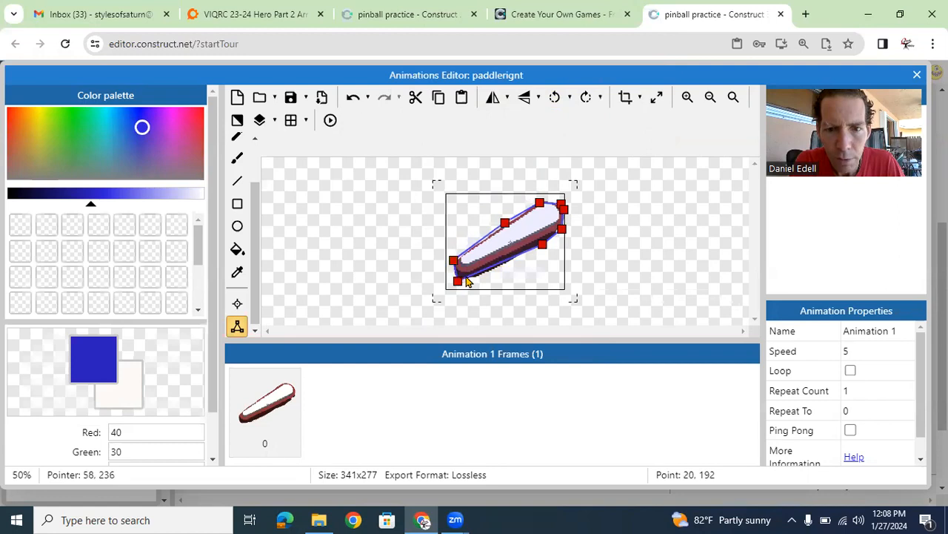
click(458, 283)
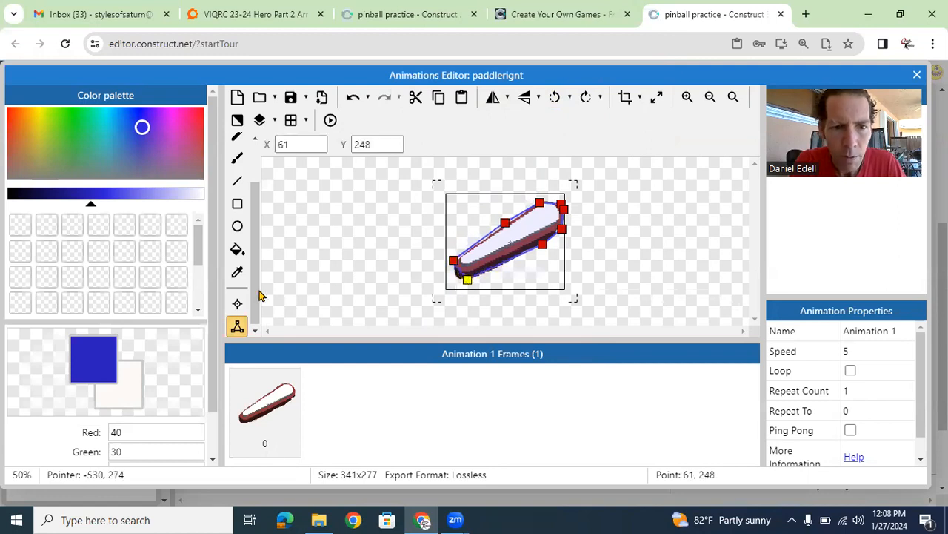
click(237, 303)
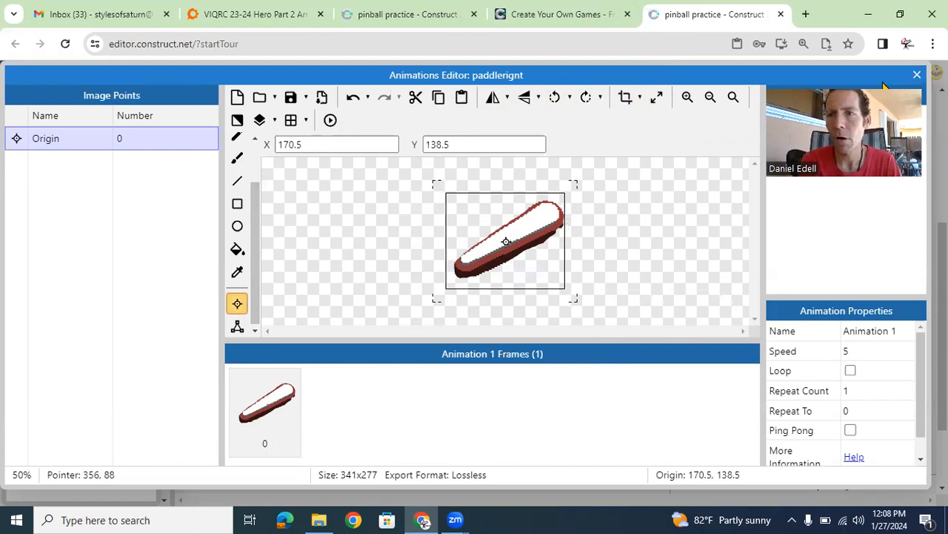
click(915, 76)
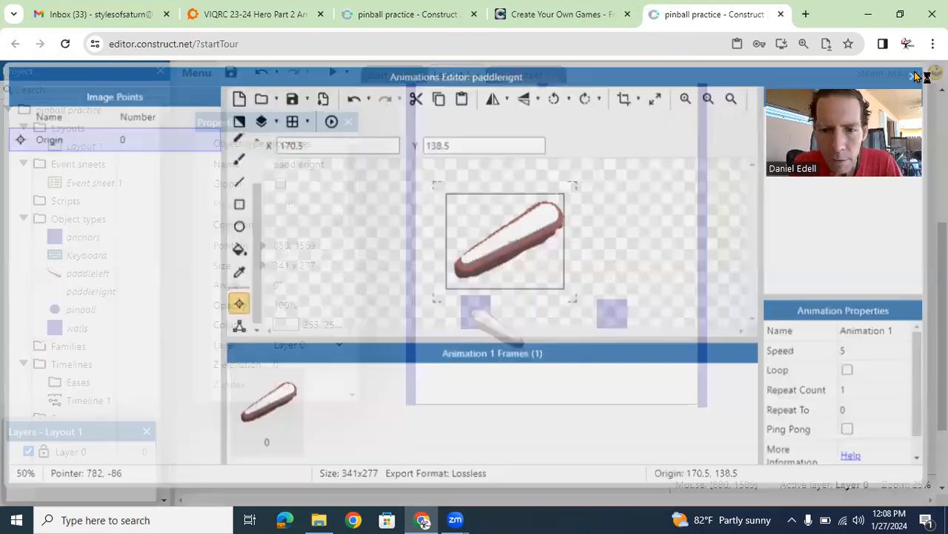
- Arrange the right anchor and paddlerignt so the paddle's wide end overlaps the anchor, mirroring the left paddle
mouse_move(616, 320)
mouse_down()
mouse_move(622, 315)
mouse_move(605, 330)
mouse_up()
click(597, 326)
click(634, 225)
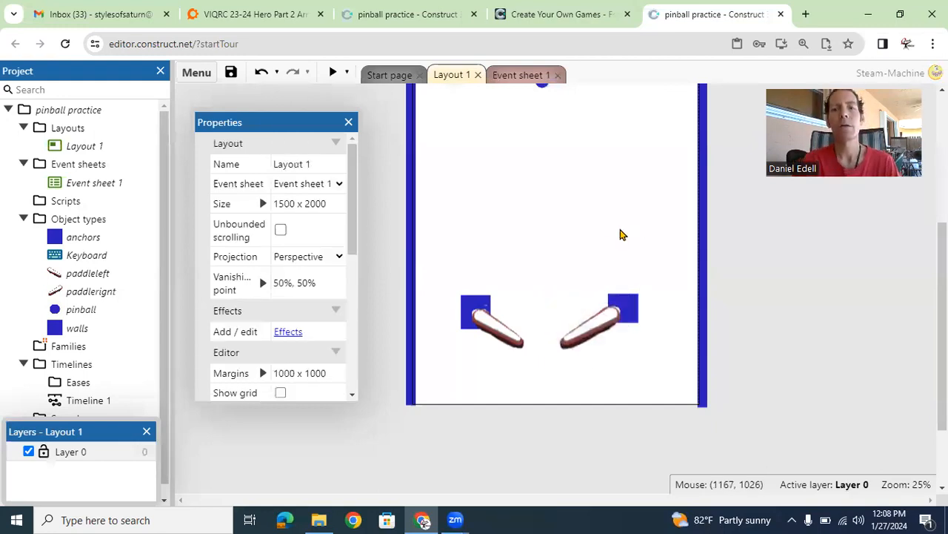
- Insert a Sprite object named rollerleft above the left paddle, at about 458, 1324
right_click(548, 280)
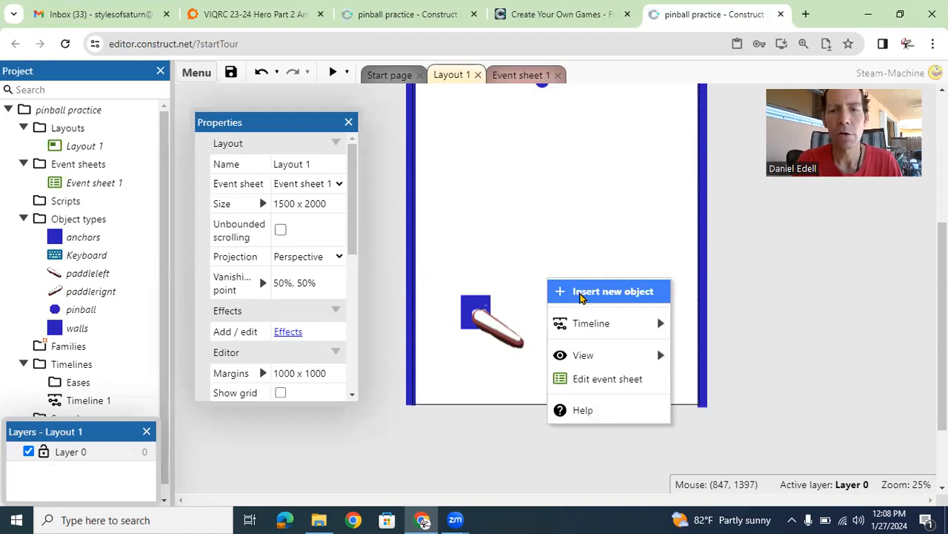
click(580, 295)
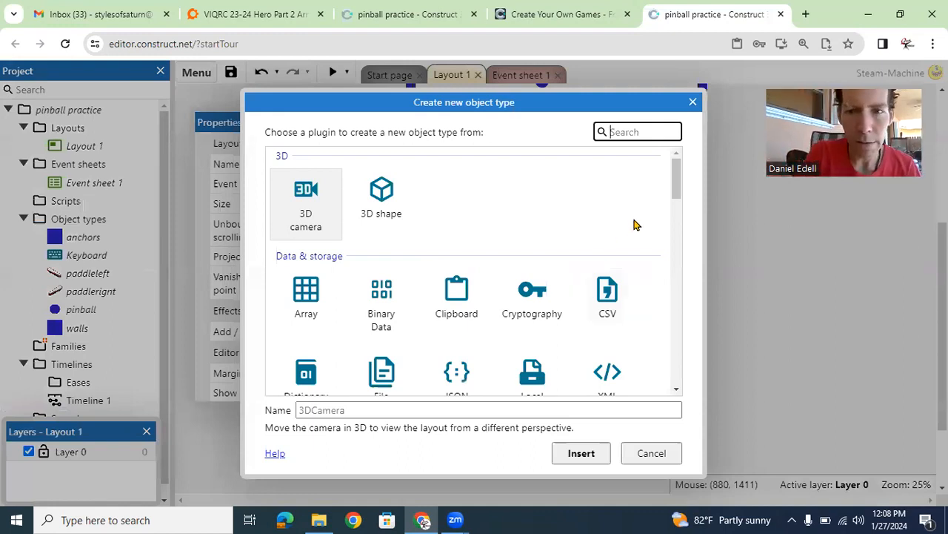
text(sprite)
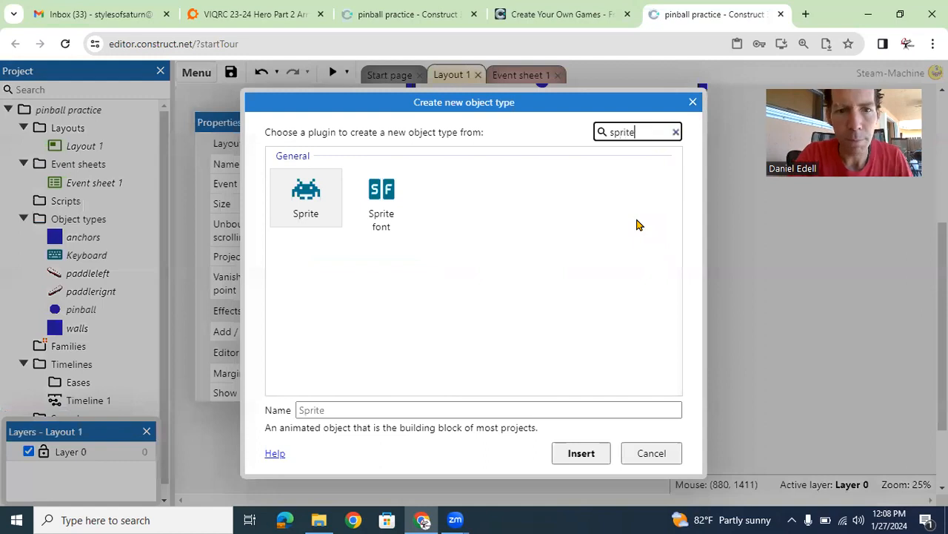
click(307, 194)
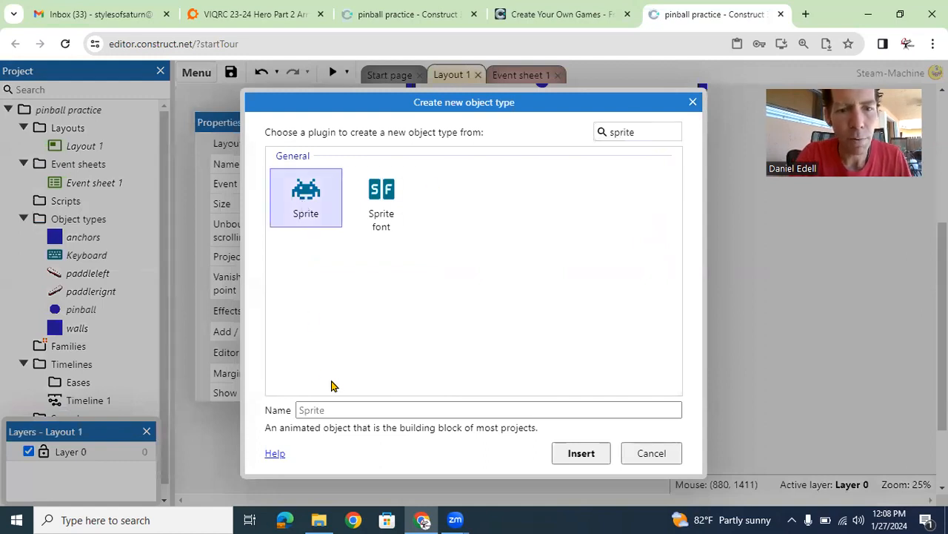
click(347, 408)
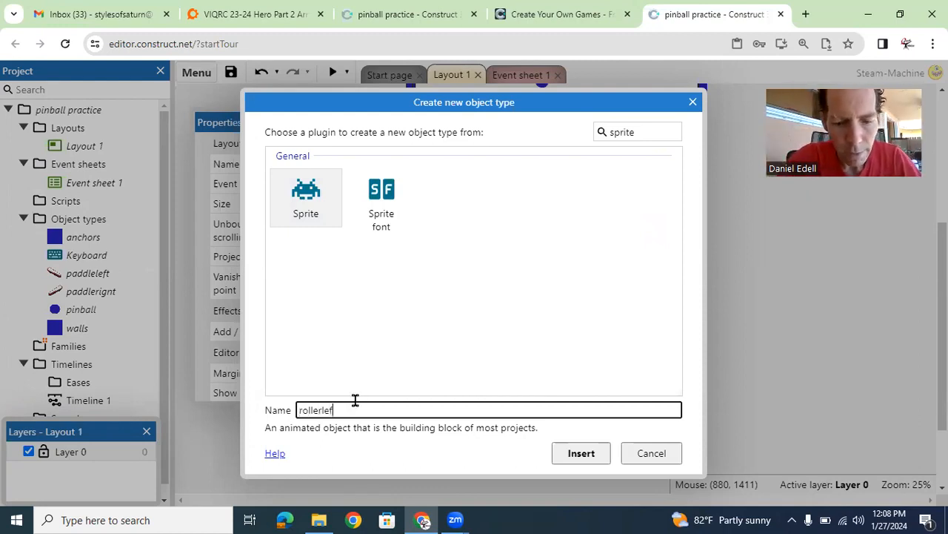
click(578, 455)
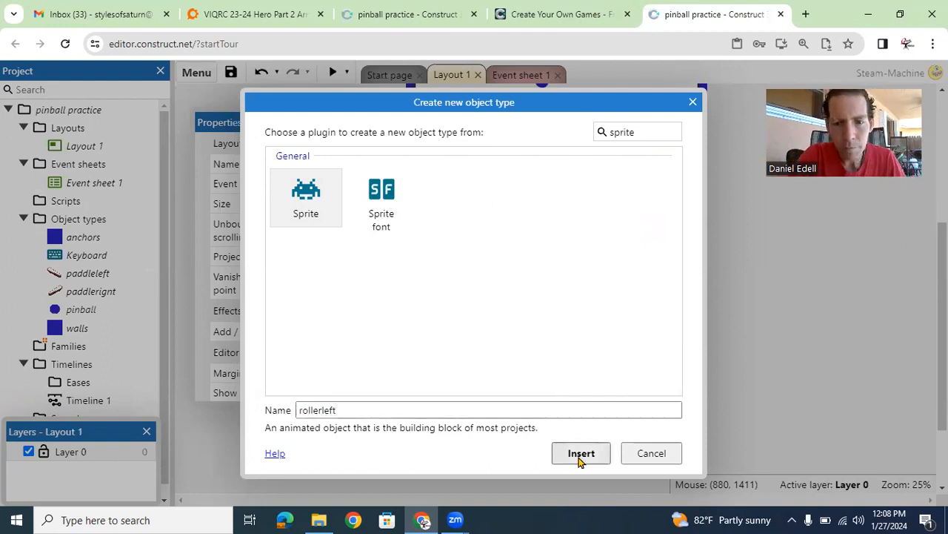
click(500, 275)
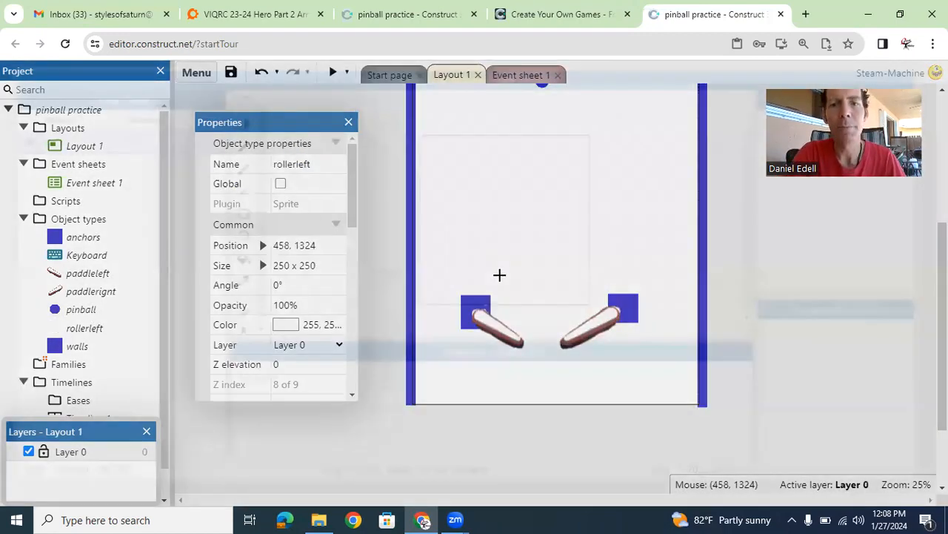
- Load the dark red bent roller picture from the Pictures folder as the rollerleft sprite's image
click(263, 99)
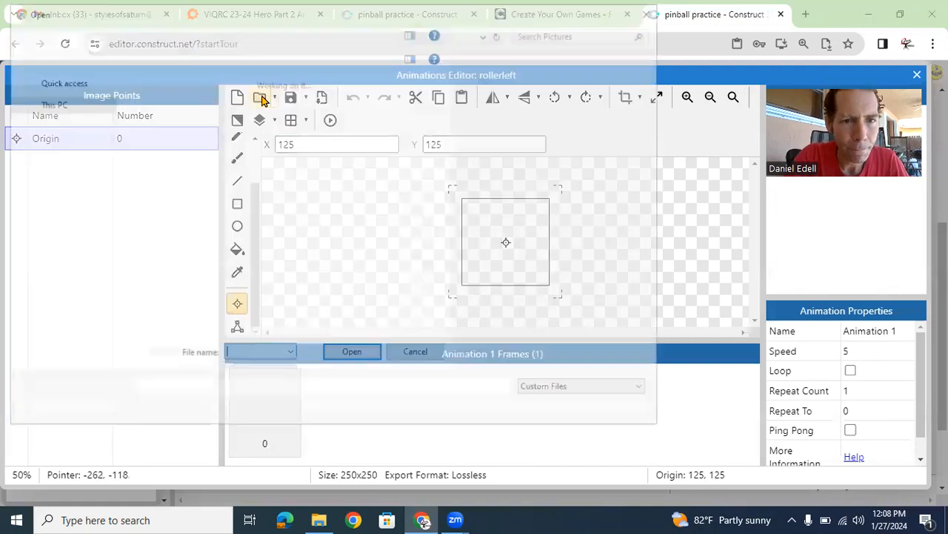
drag(664, 111, 682, 279)
double_click(311, 264)
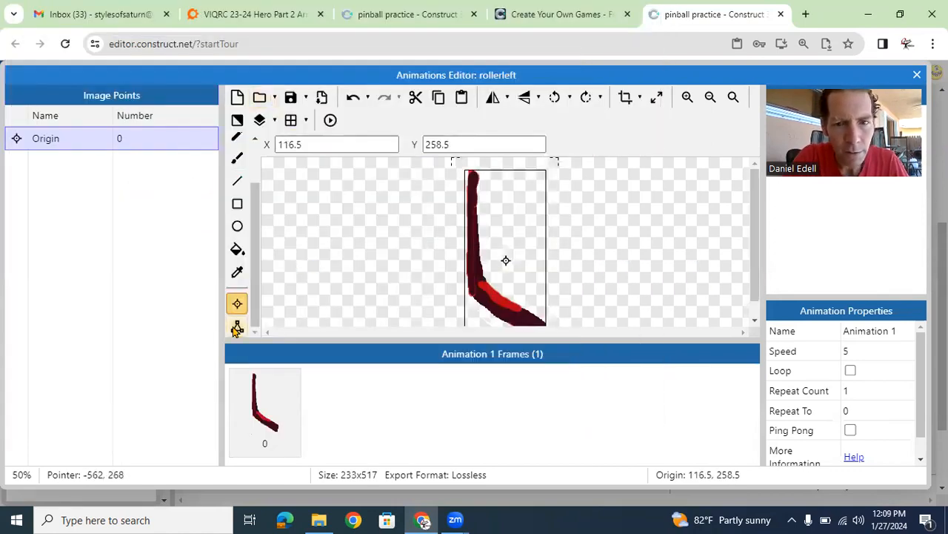
- Fit rollerleft's collision polygon to the bent bar, with points near 9, 366, 233, 442, 58, 325 and 30, 12
click(238, 326)
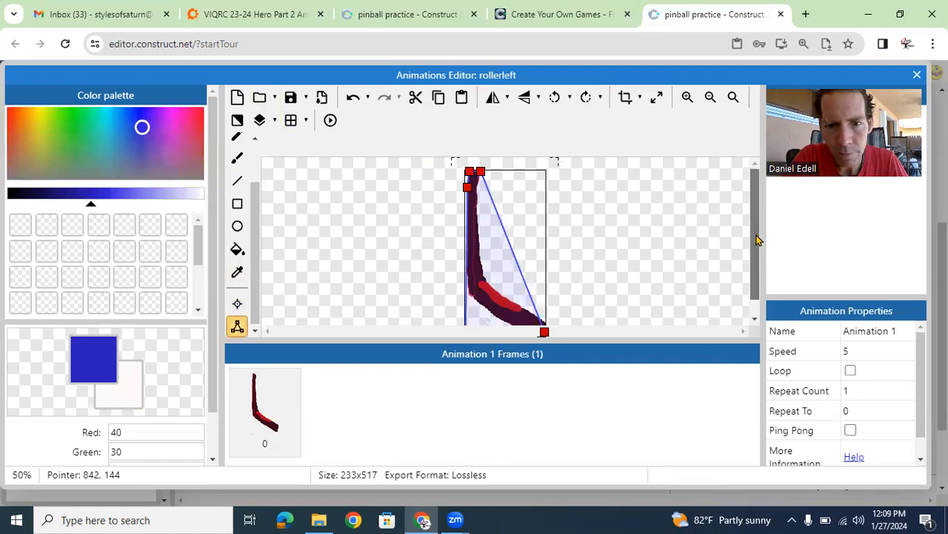
scroll(755, 240, down, 2)
click(464, 316)
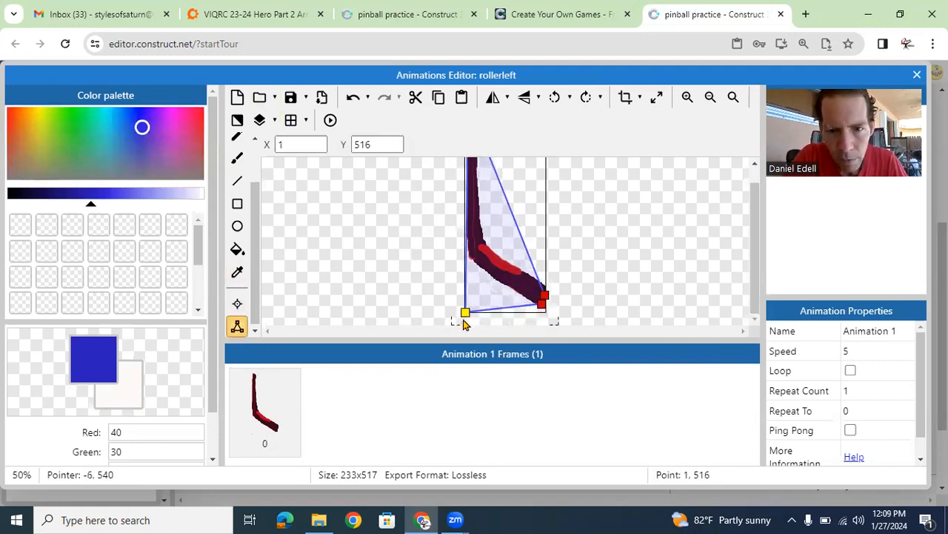
drag(465, 312, 469, 262)
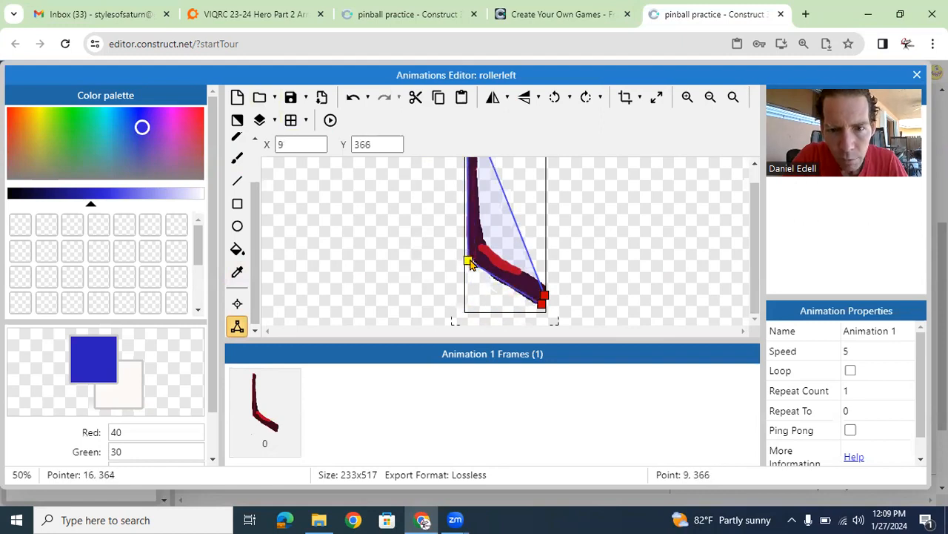
drag(544, 295, 546, 287)
click(754, 232)
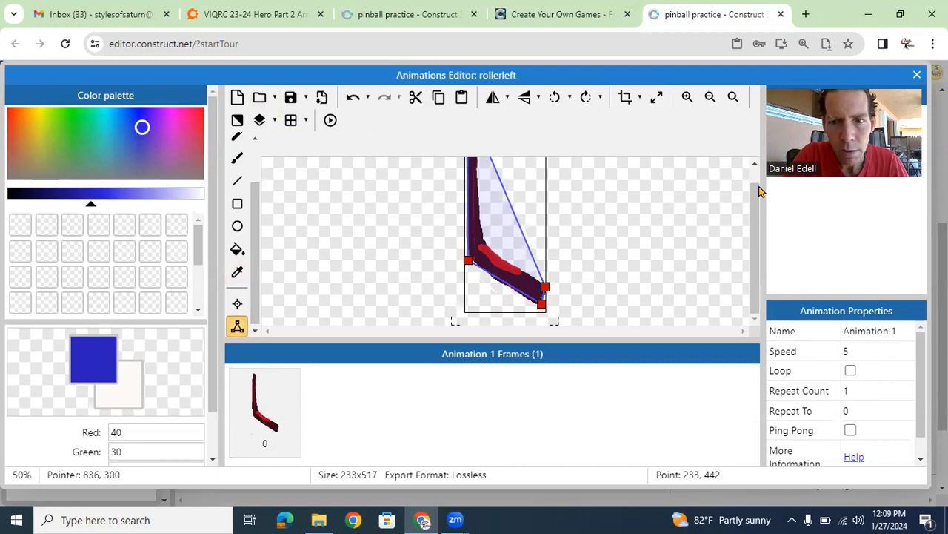
drag(751, 219, 756, 185)
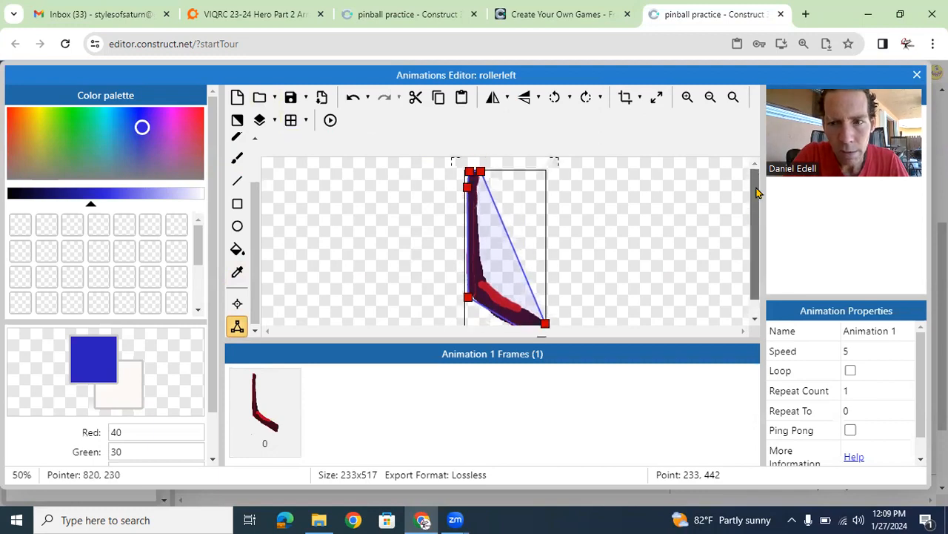
click(480, 172)
drag(480, 172, 484, 284)
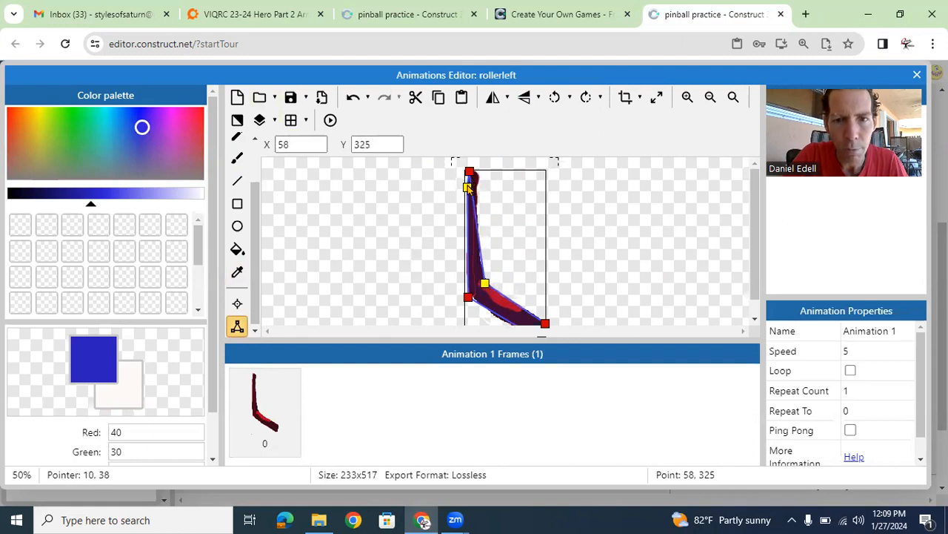
mouse_move(468, 170)
mouse_down()
mouse_move(463, 189)
mouse_move(480, 177)
mouse_up()
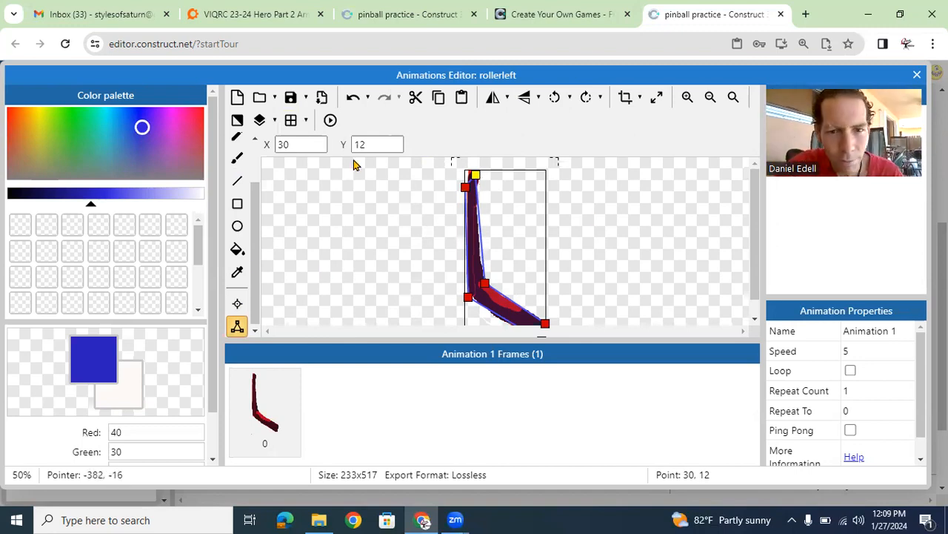
- Set rollerleft's origin on the bar near its bend, at about 31, 297, and close the Animations Editor
click(237, 303)
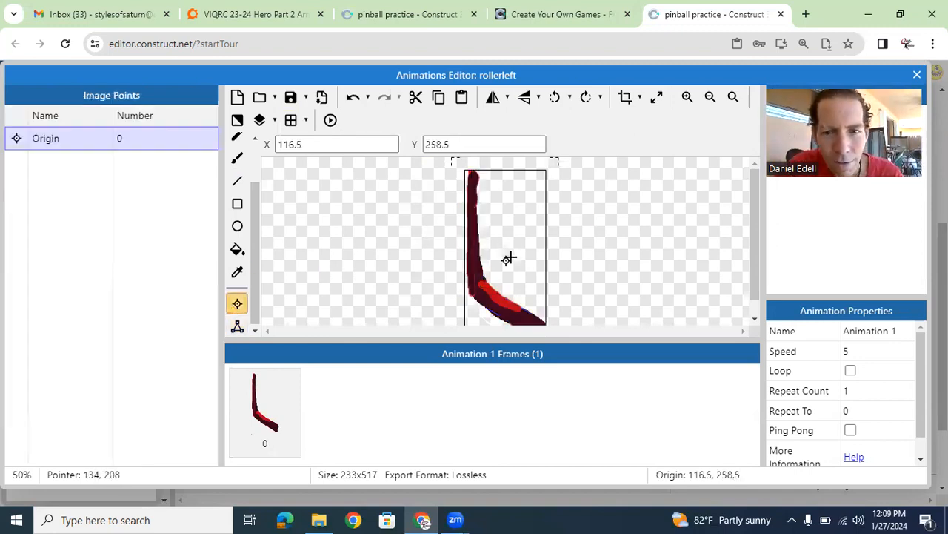
click(476, 274)
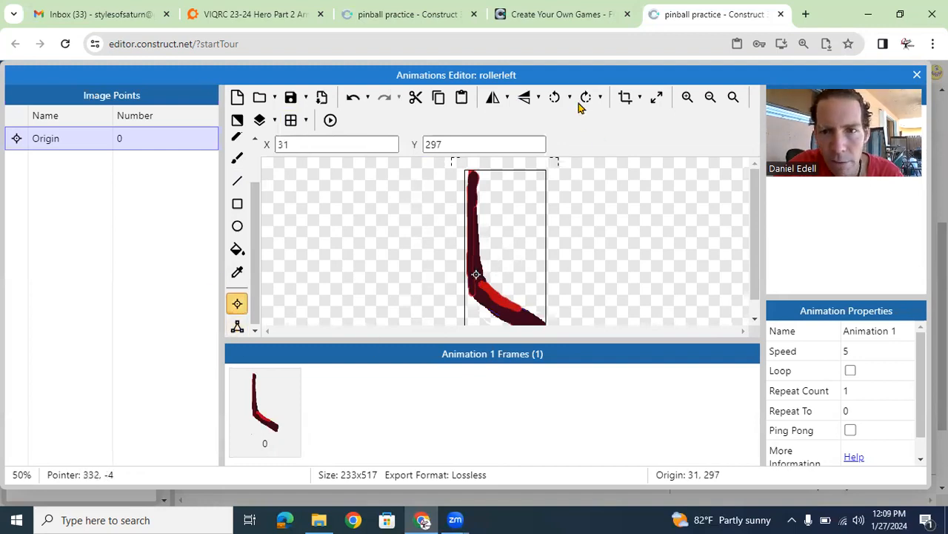
click(917, 74)
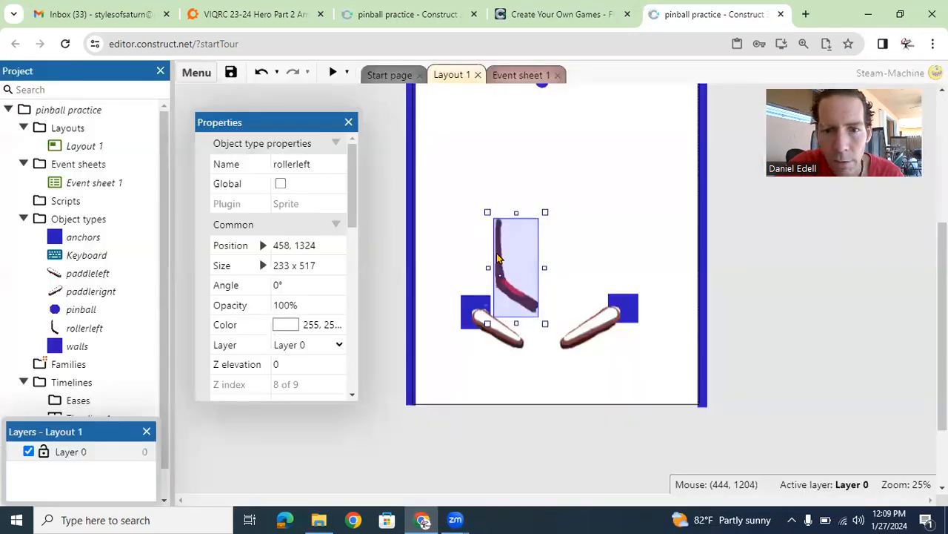
- Move rollerleft so its lower end meets the left anchor, and stretch it upward to about 233 x 691
drag(496, 257, 436, 255)
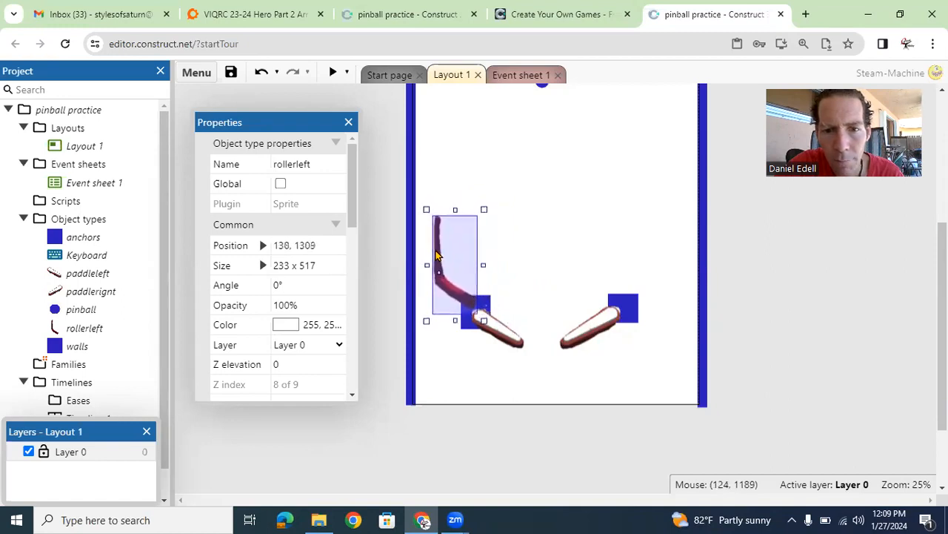
drag(451, 210, 448, 177)
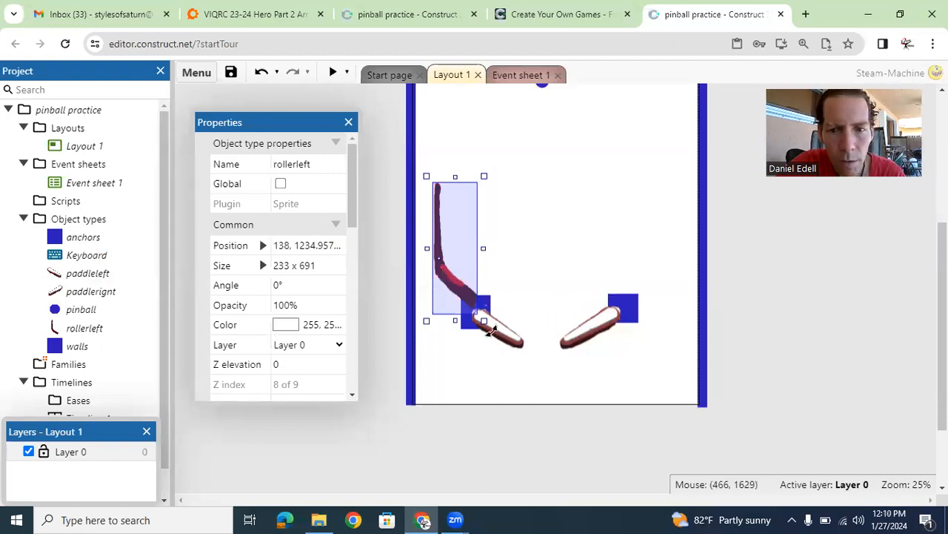
click(609, 289)
- Insert a Sprite object named rollerright just above the right anchor
right_click(611, 289)
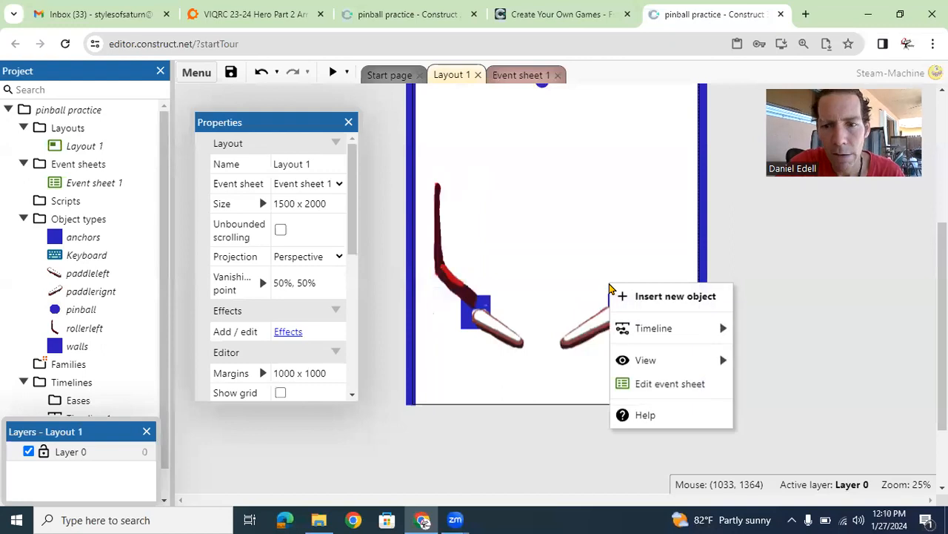
click(629, 295)
text(sprite)
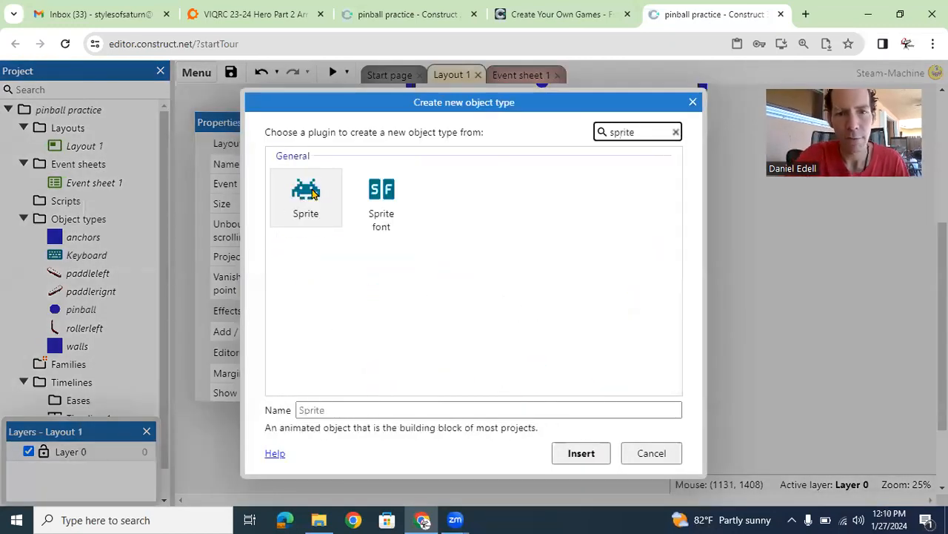
click(313, 192)
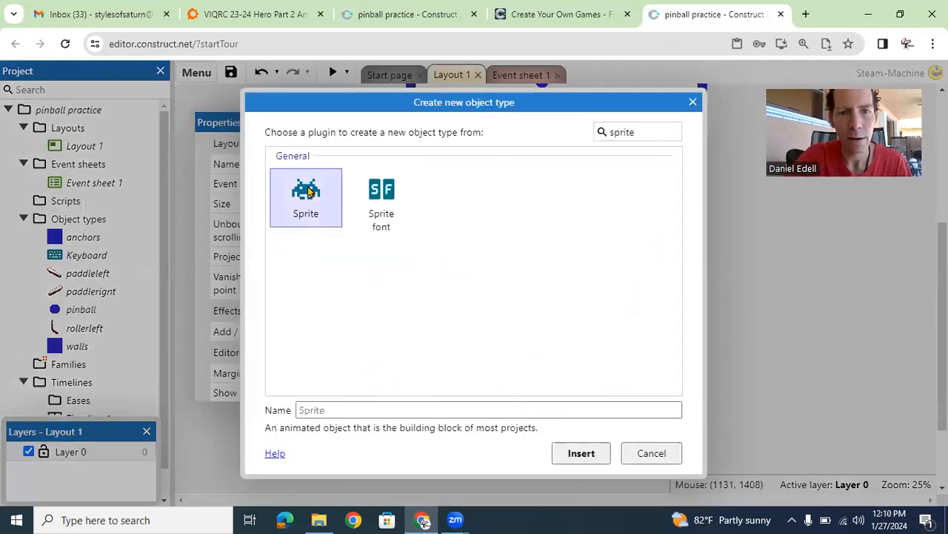
click(353, 412)
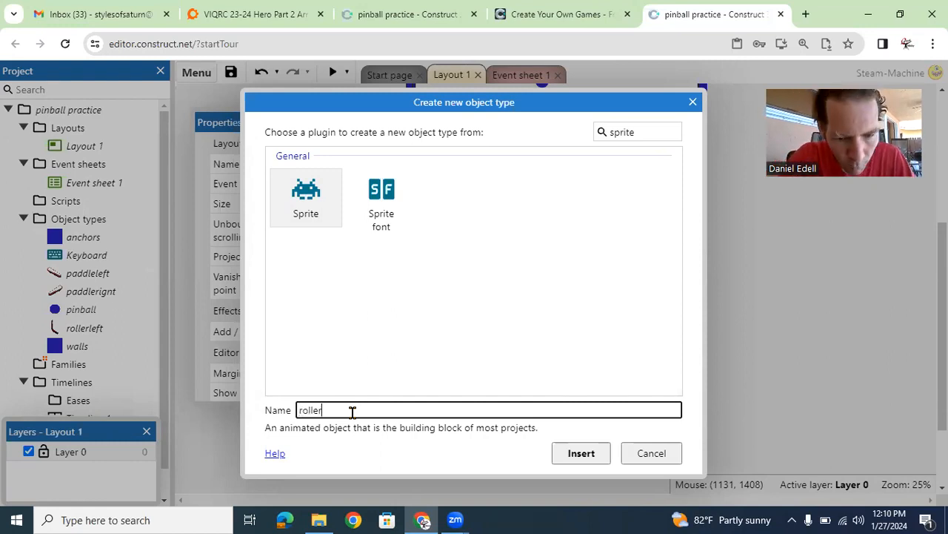
click(587, 454)
double_click(625, 271)
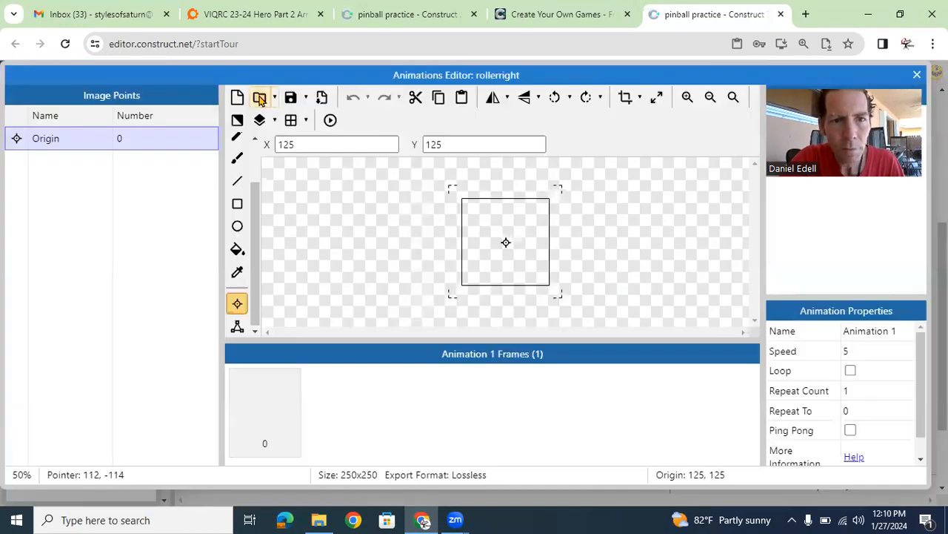
- Load the bright red mirrored roller picture as the rollerright sprite's image
click(259, 99)
drag(662, 114, 663, 333)
double_click(389, 119)
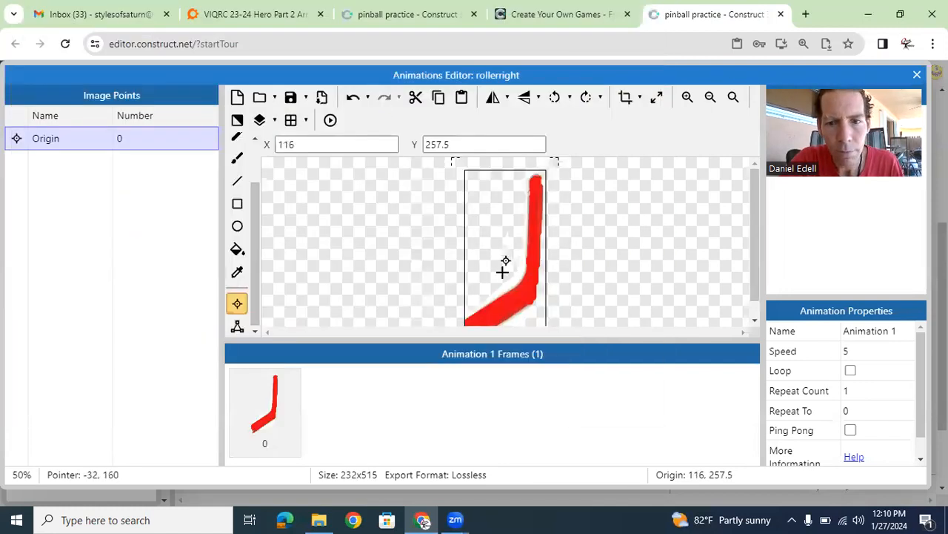
- Set rollerright's origin at the inside of its bend, at about 189, 319
drag(757, 214, 756, 237)
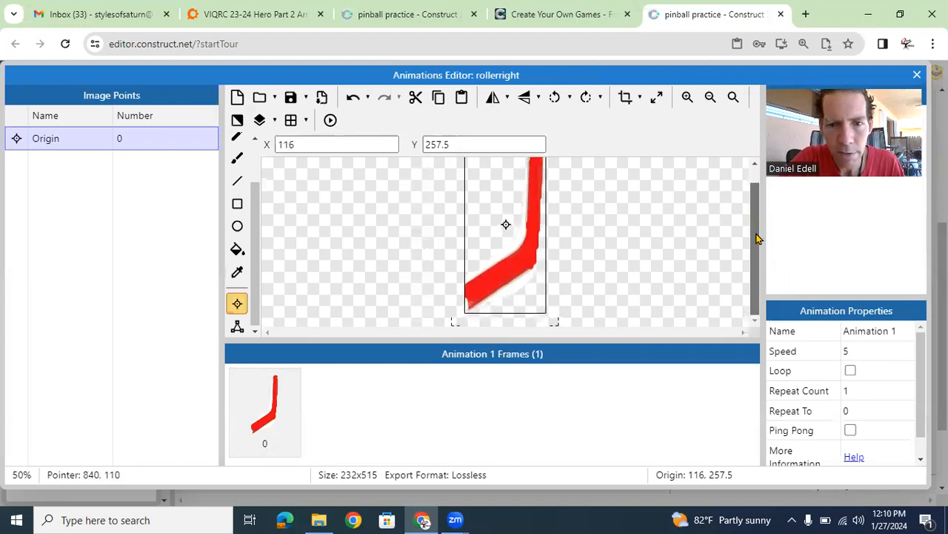
click(533, 236)
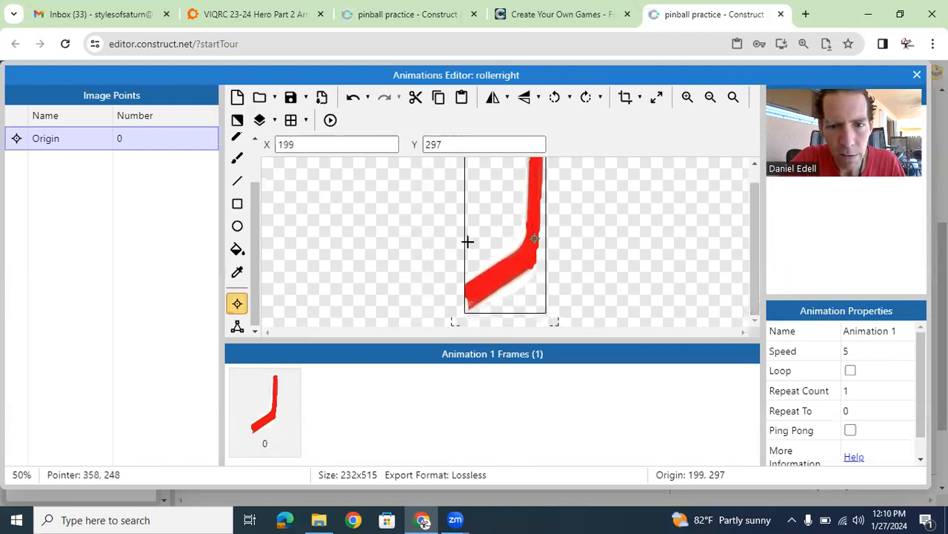
click(530, 244)
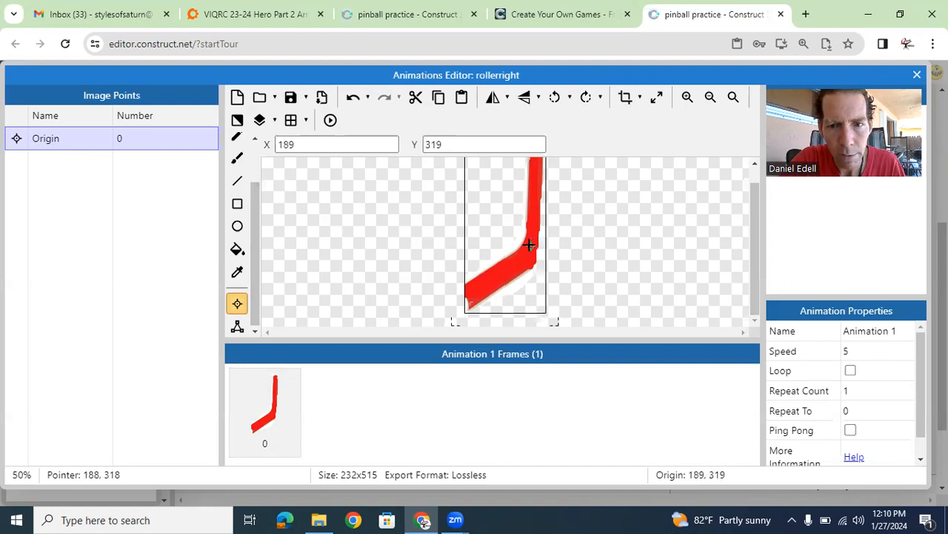
- Fit rollerright's collision polygon to the bent bar, with the upper outer point near 232, 32 and the outer bend point near 203, 382
click(237, 326)
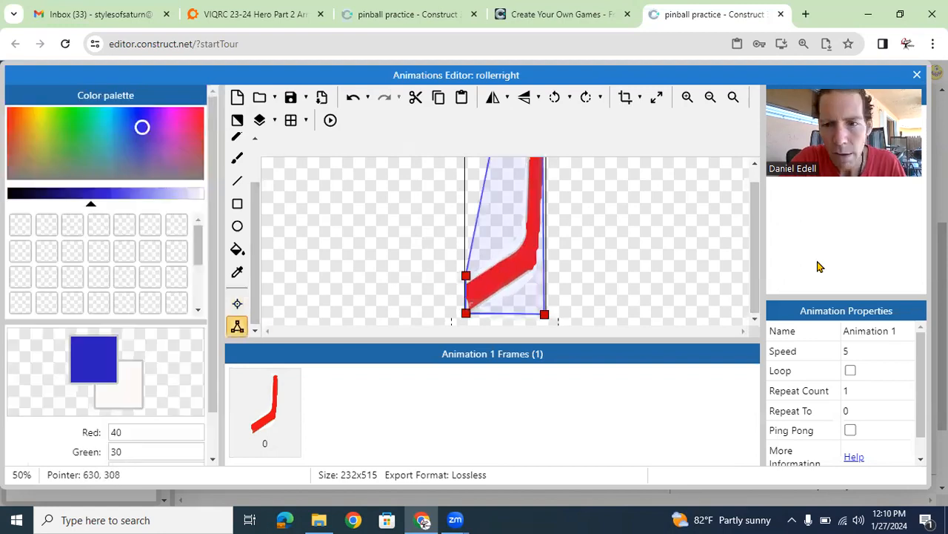
drag(751, 258, 752, 200)
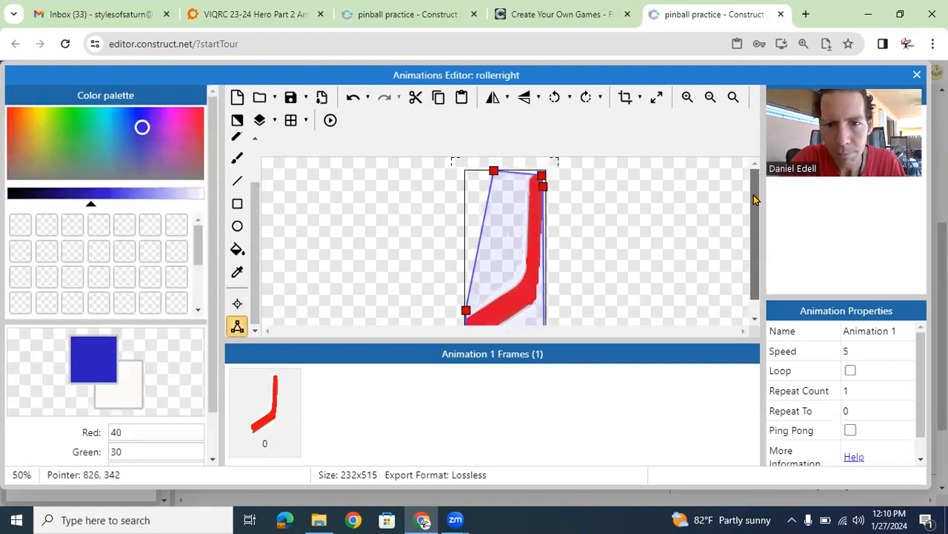
drag(494, 172, 522, 278)
drag(464, 315, 467, 319)
drag(544, 187, 529, 177)
click(545, 187)
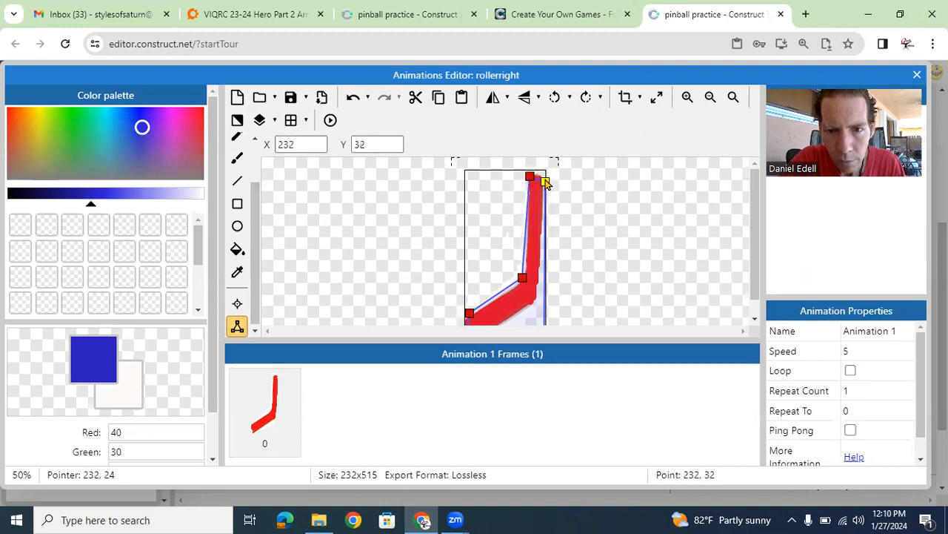
drag(754, 212, 761, 304)
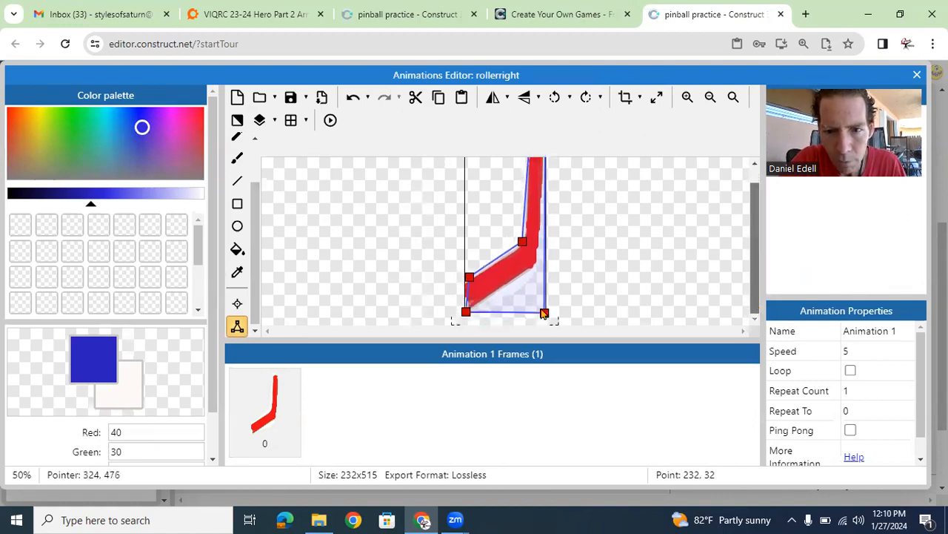
drag(546, 314, 536, 268)
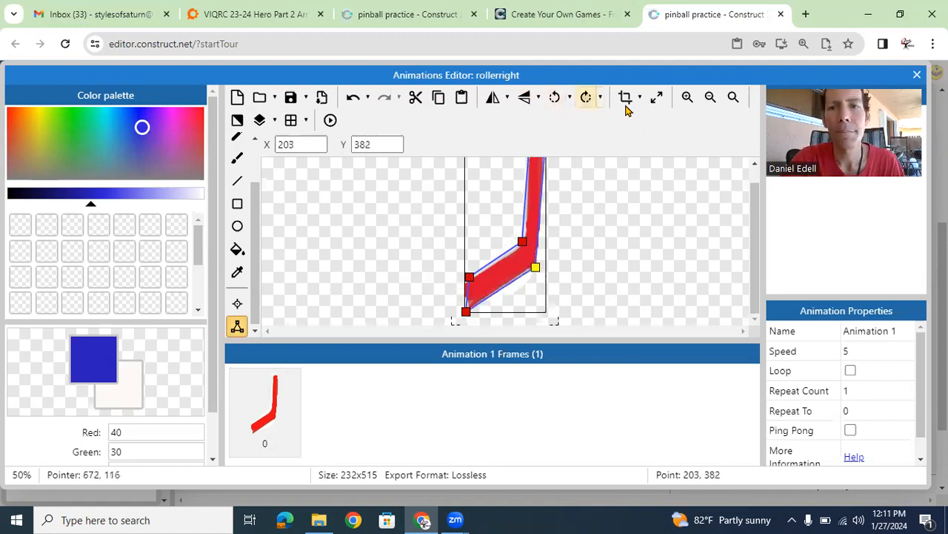
- Move rollerright so its lower end meets the right anchor, and resize it to about 189 x 660
click(918, 74)
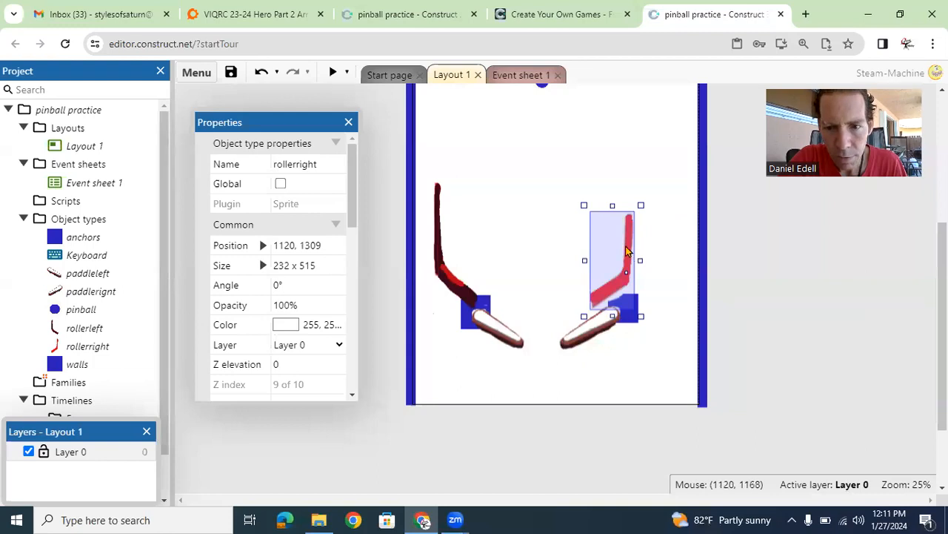
drag(649, 250, 652, 246)
drag(668, 199, 663, 177)
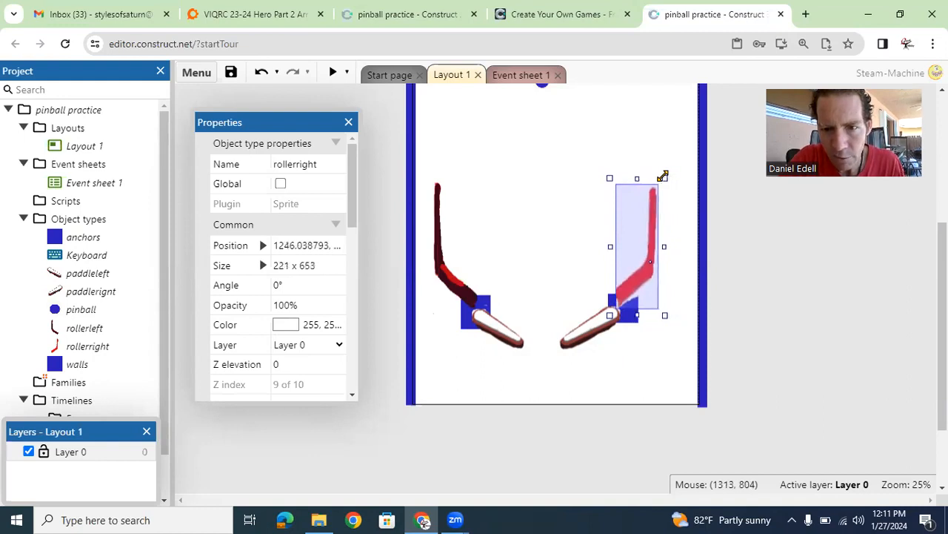
mouse_move(641, 283)
mouse_down()
mouse_move(650, 286)
mouse_move(639, 284)
mouse_up()
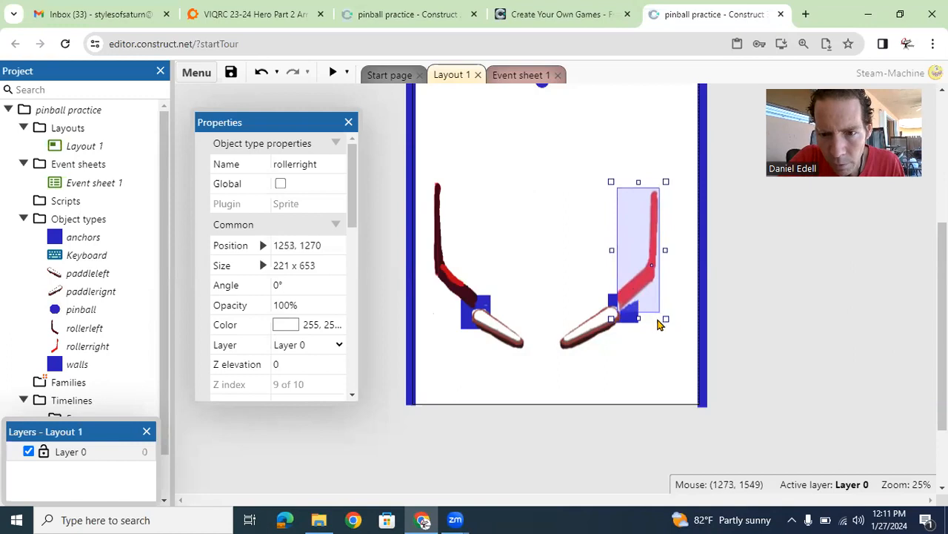
drag(663, 317, 632, 299)
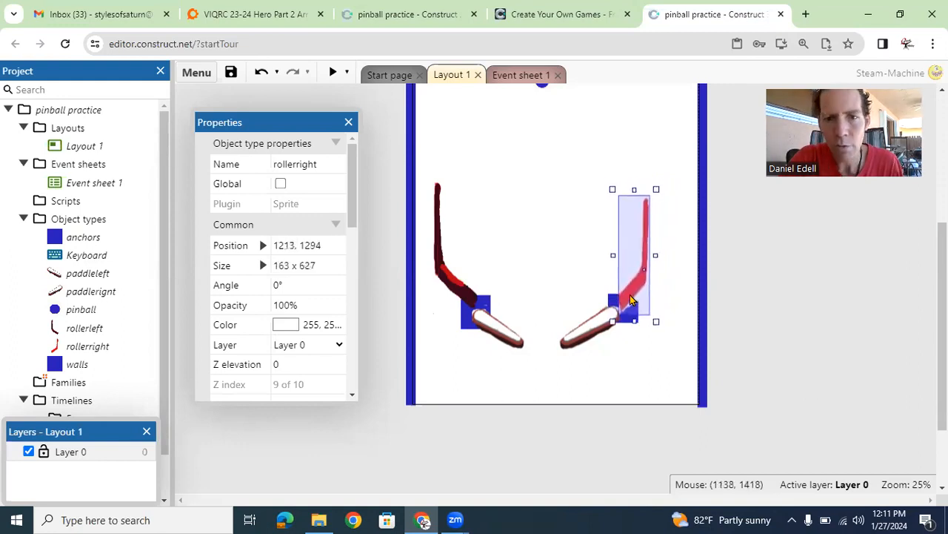
click(665, 273)
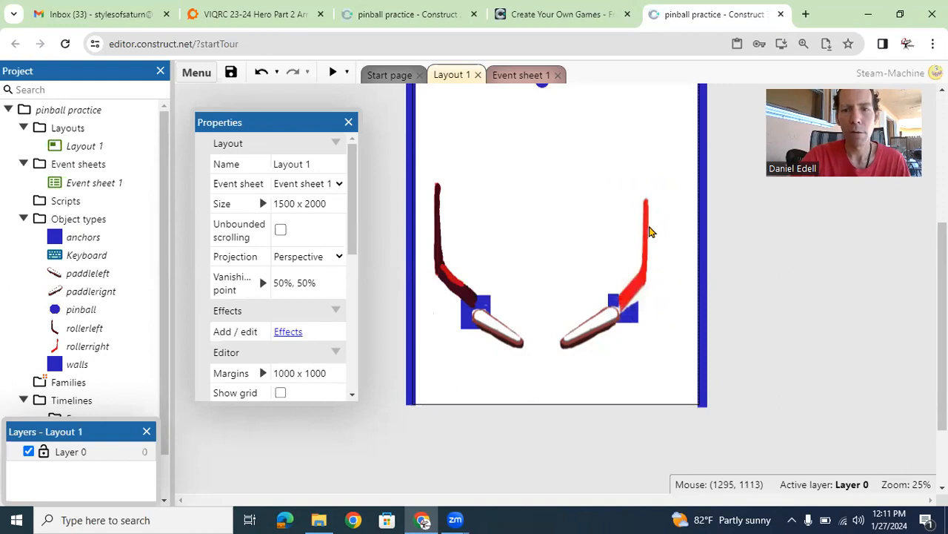
click(647, 240)
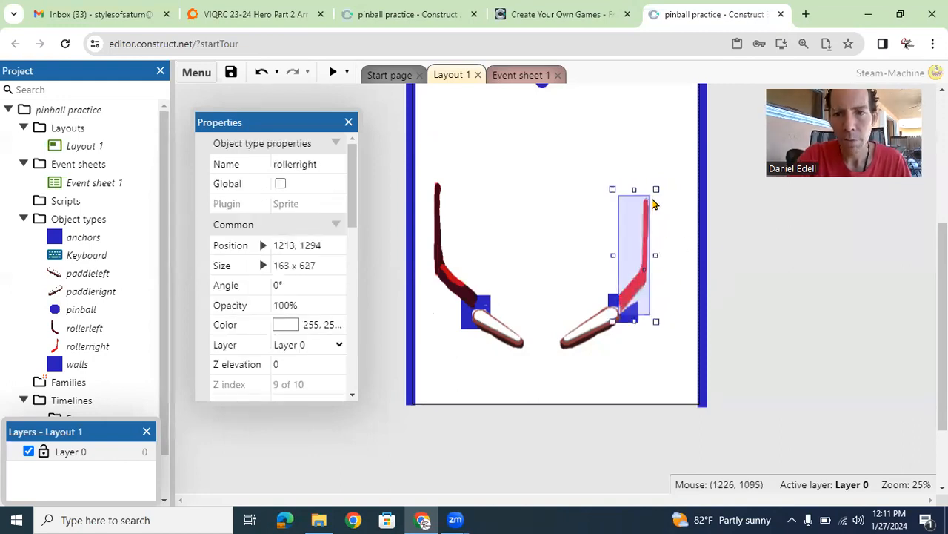
drag(659, 186, 664, 182)
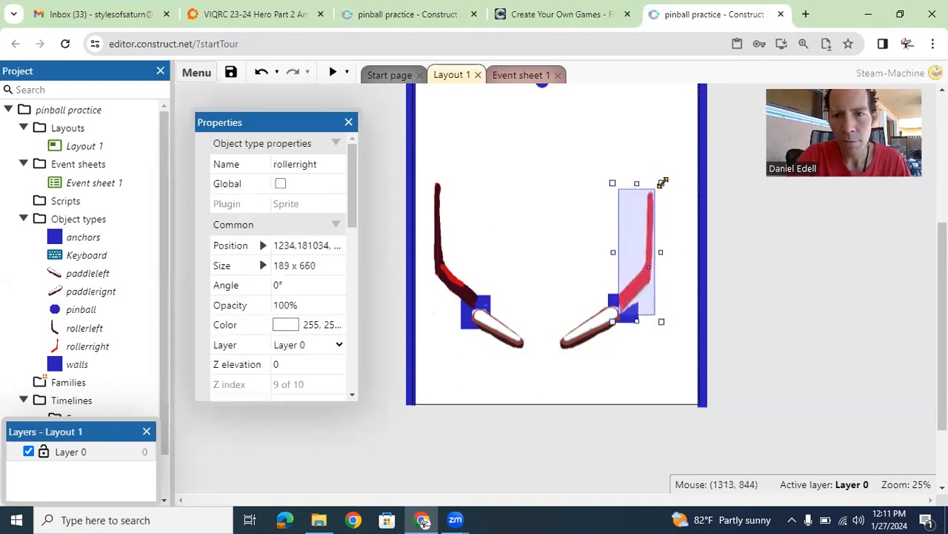
click(680, 210)
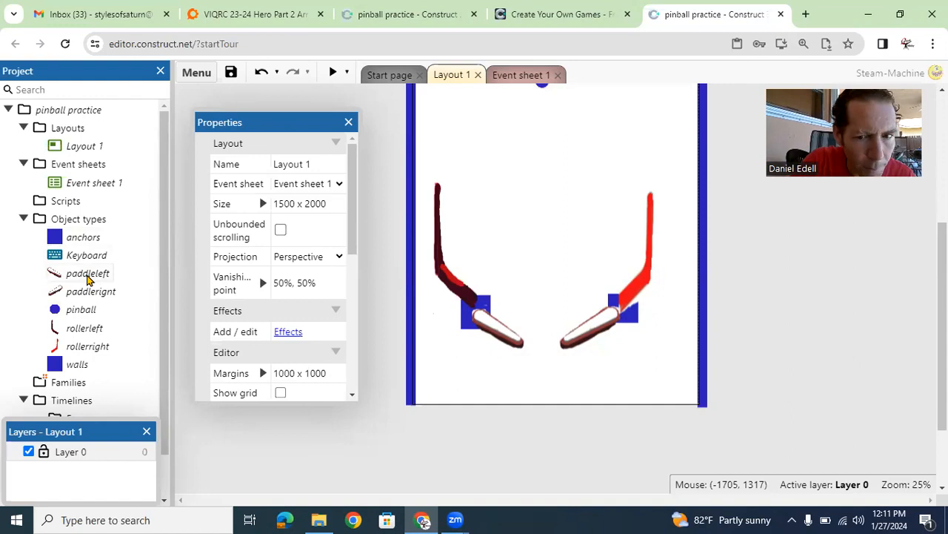
- Add the Physics behavior to the paddleleft sprite
click(87, 274)
right_click(87, 278)
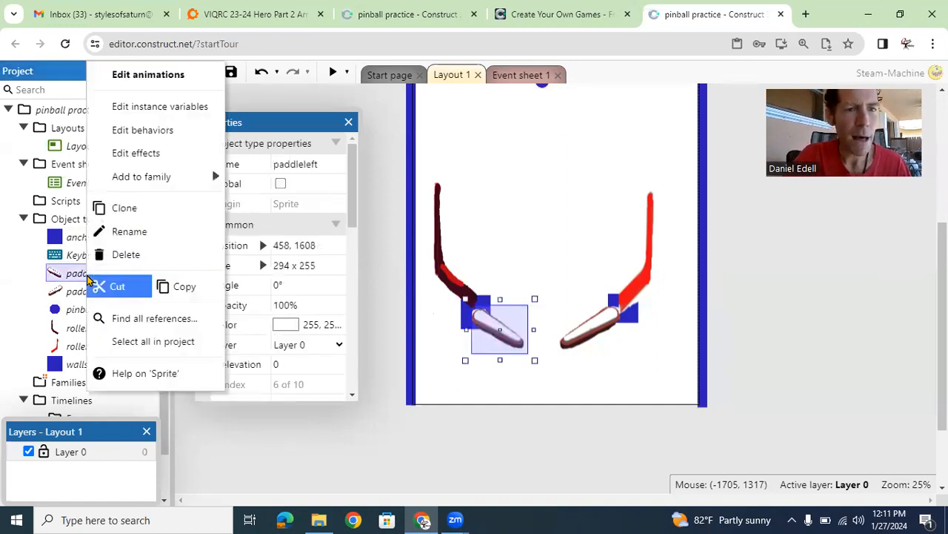
click(162, 131)
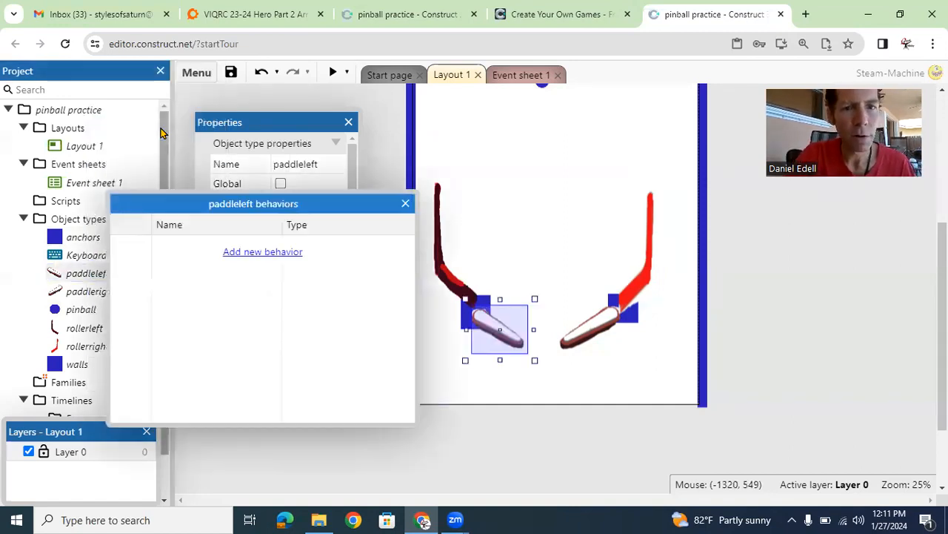
click(252, 253)
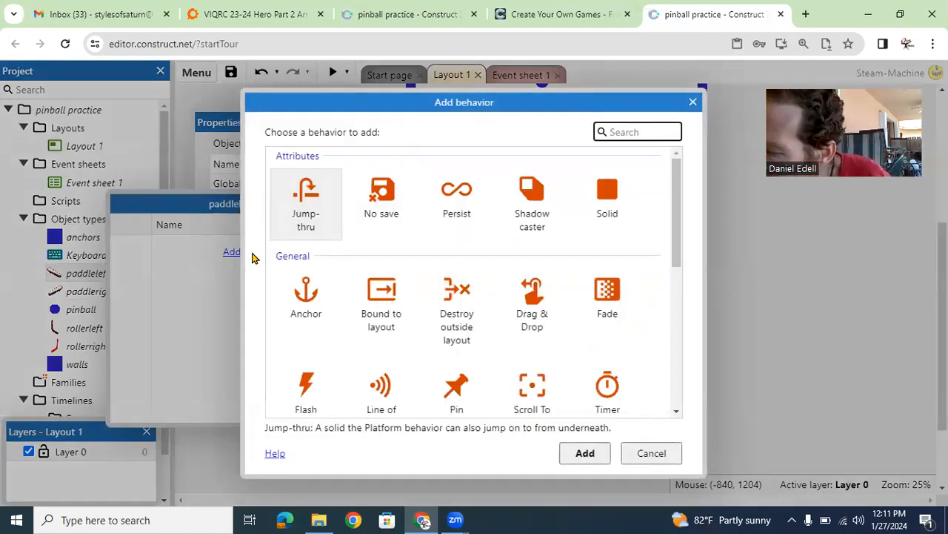
text(physics)
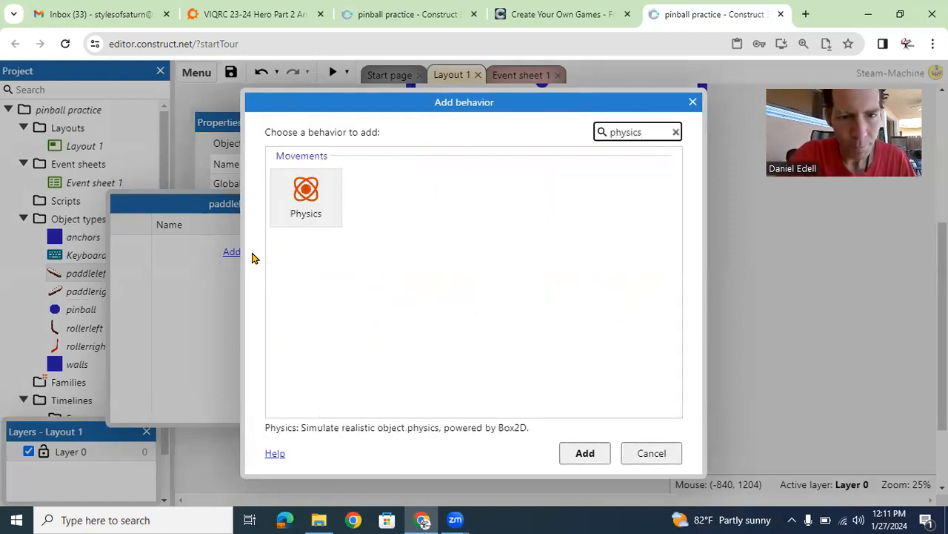
click(316, 191)
click(585, 452)
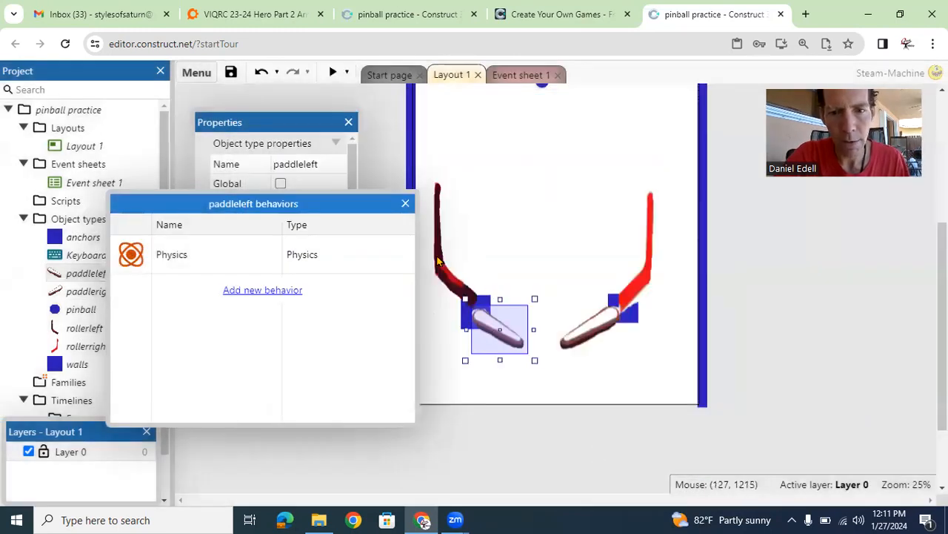
- Set paddleleft's Physics linear damping to 3 and replace its angular damping value
drag(373, 206, 245, 237)
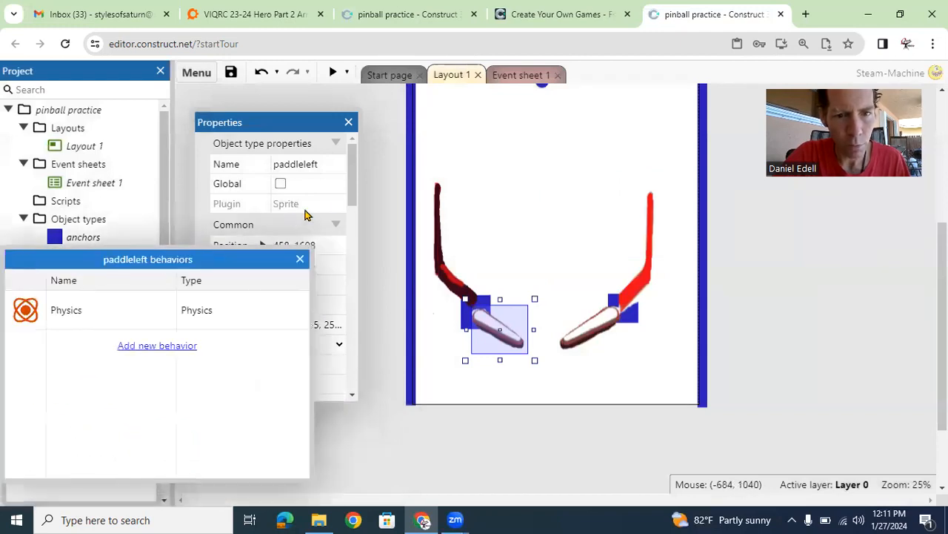
click(299, 125)
drag(354, 190, 358, 275)
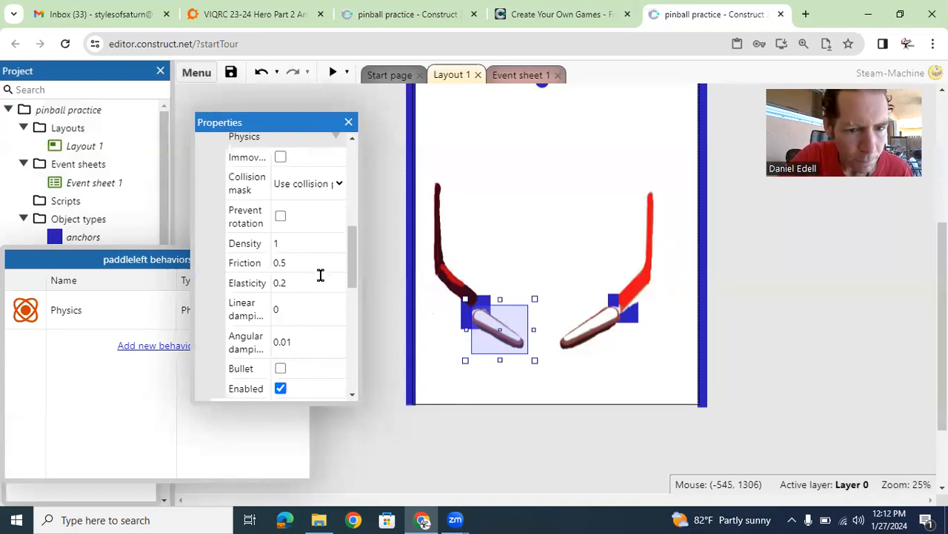
mouse_move(352, 265)
mouse_down()
mouse_move(351, 314)
mouse_move(349, 248)
mouse_move(351, 256)
mouse_up()
click(306, 301)
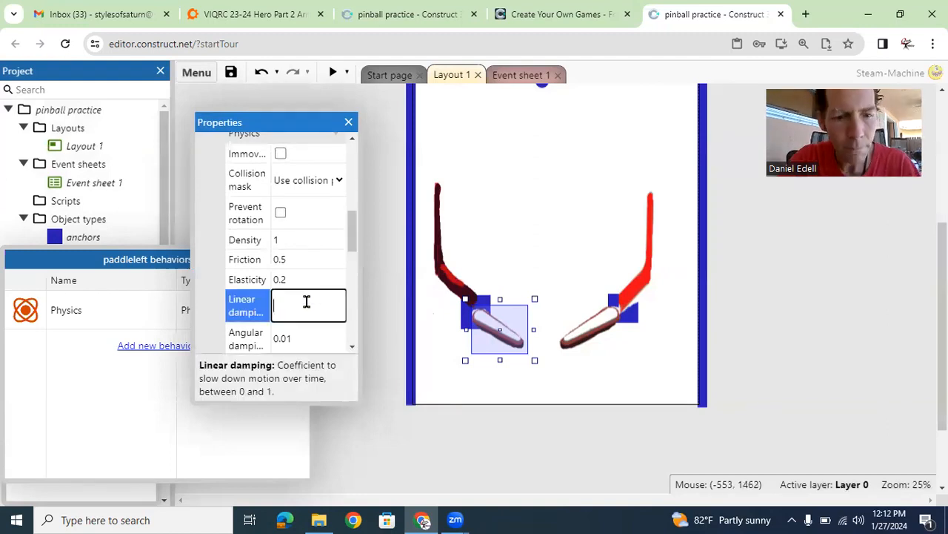
text(3)
click(306, 334)
key(BackSpace)
click(383, 440)
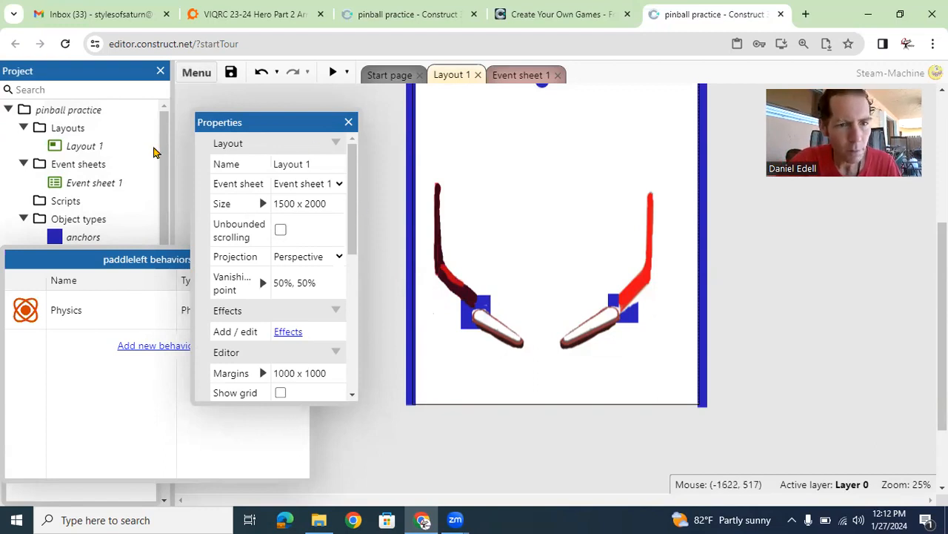
- Select rollerright in the layout and close paddleleft's behaviors dialog
click(634, 295)
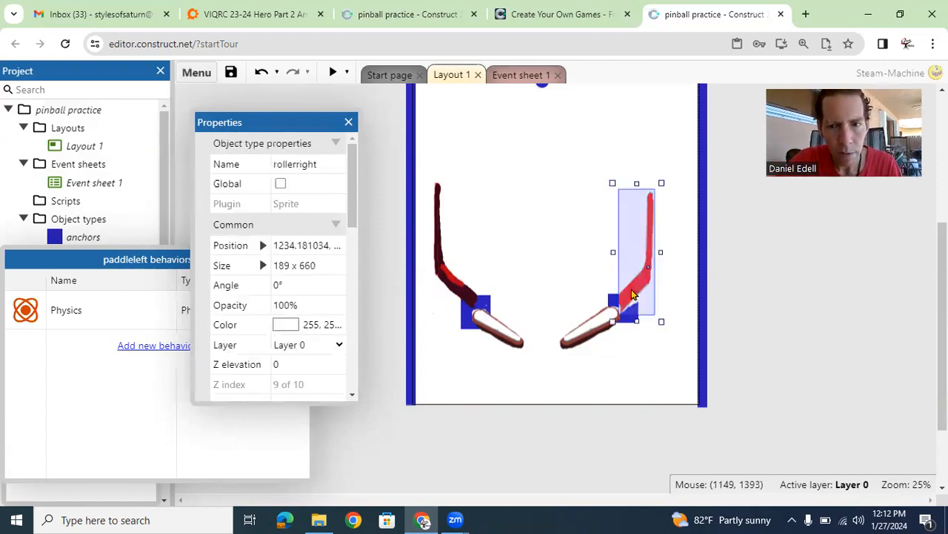
right_click(631, 294)
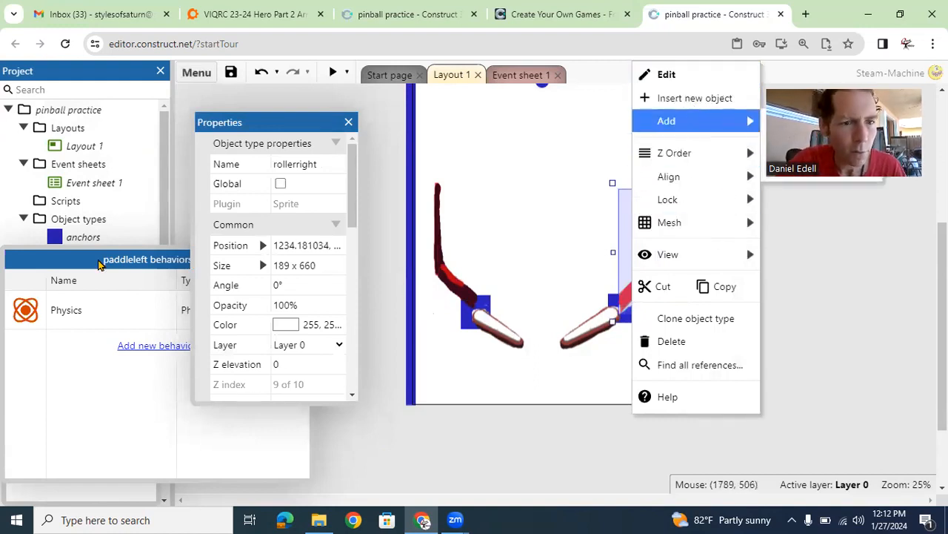
drag(101, 260, 115, 260)
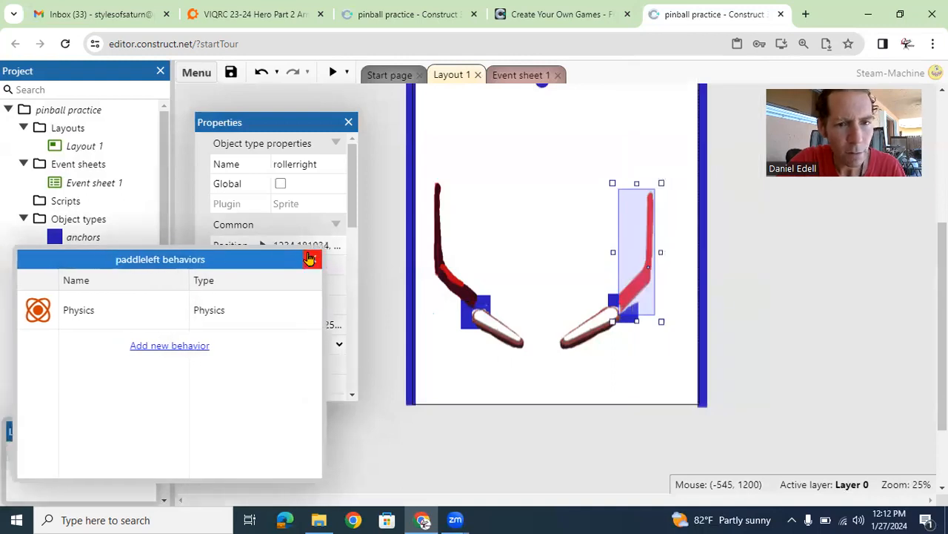
click(310, 258)
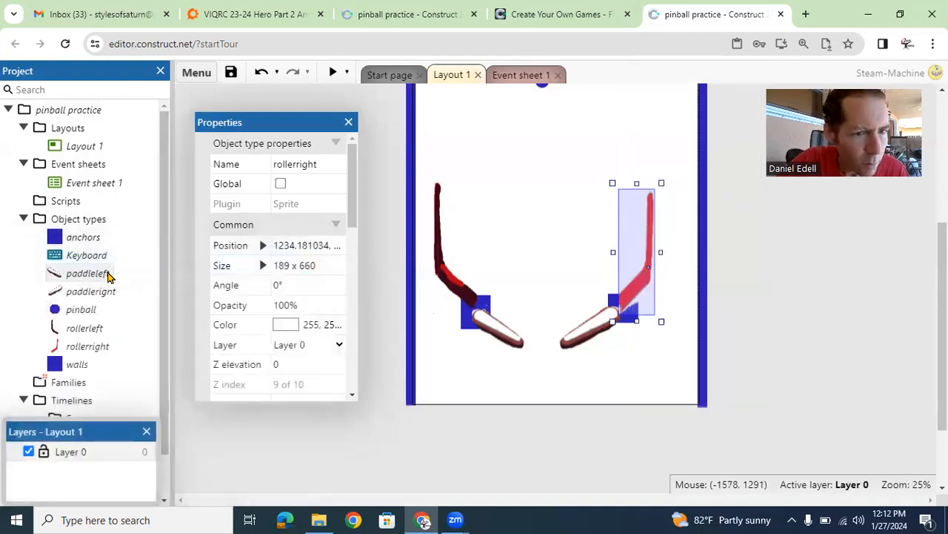
- Add the Physics behavior to the rollerright sprite
click(89, 344)
right_click(92, 343)
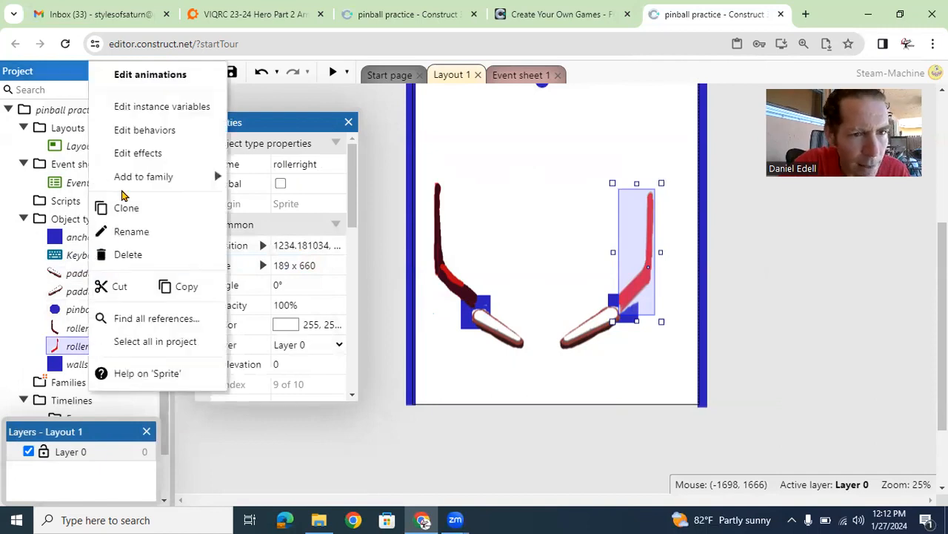
click(125, 132)
click(189, 314)
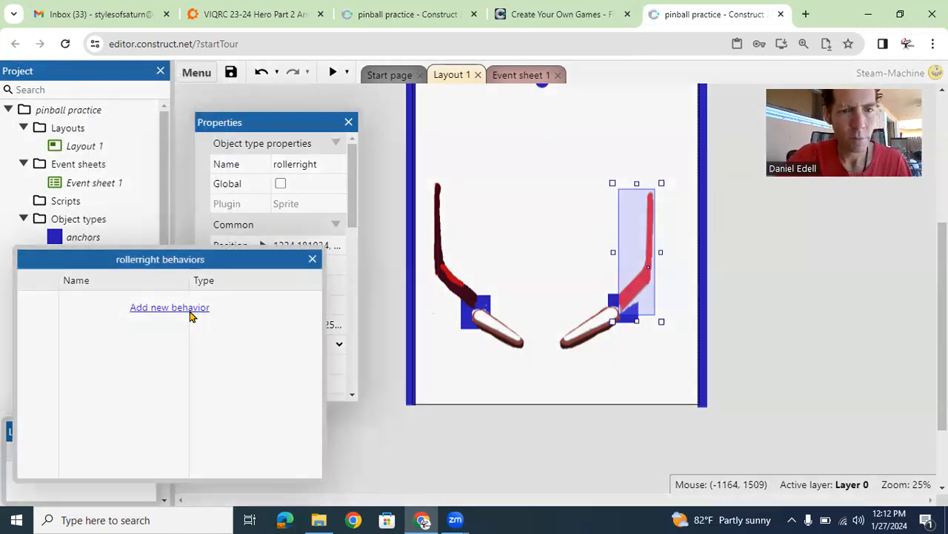
text(phsycis)
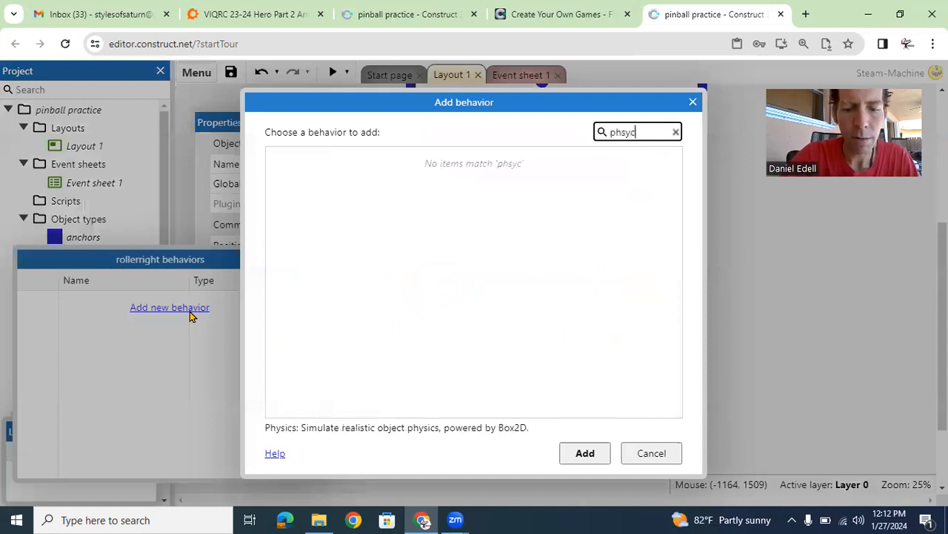
key(BackSpace)
key(BackSpace)
key(BackSpace)
key(BackSpace)
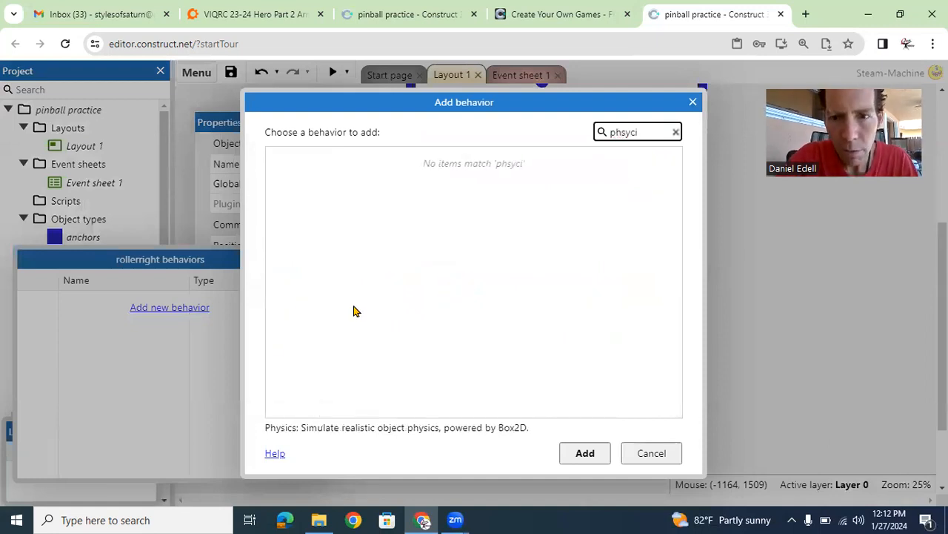
key(BackSpace)
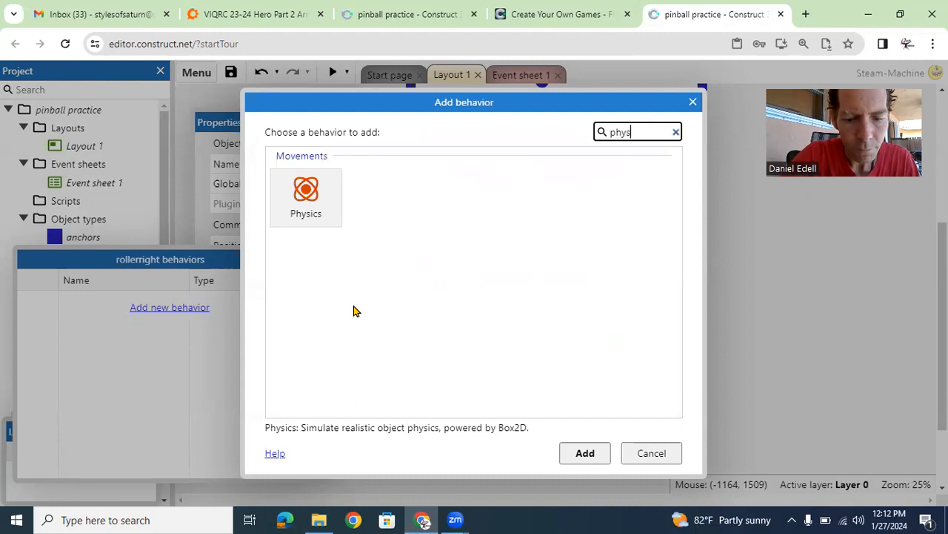
click(317, 194)
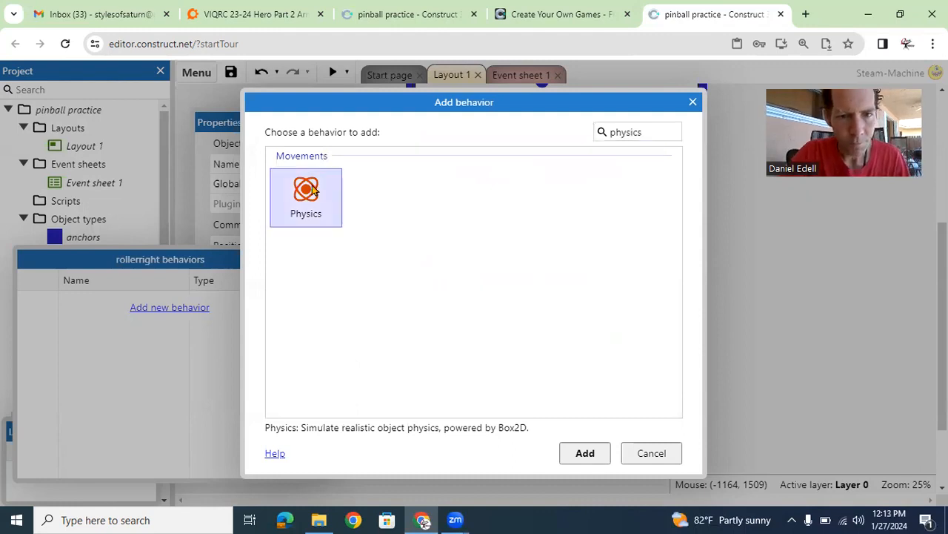
click(579, 454)
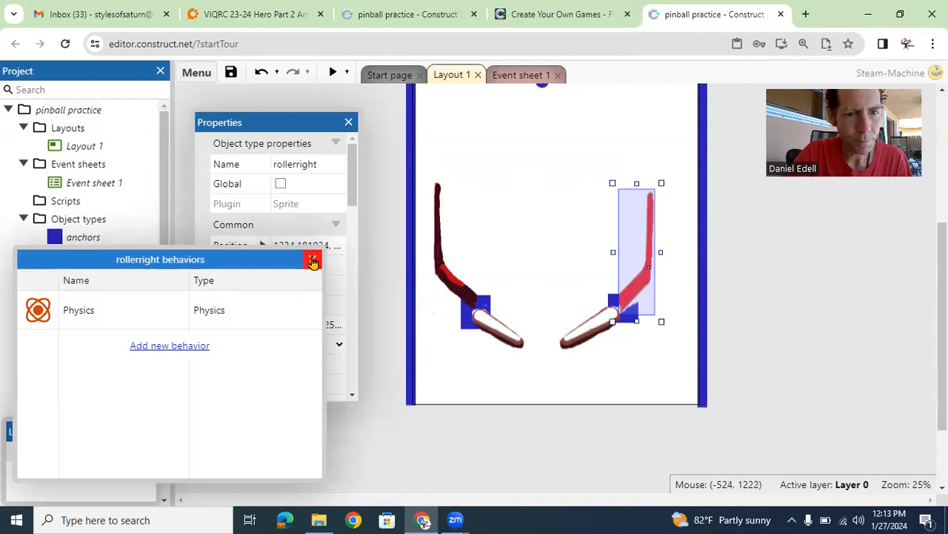
- Set rollerright's Physics linear damping and angular damping both to 3, and close its behaviors dialog
click(311, 126)
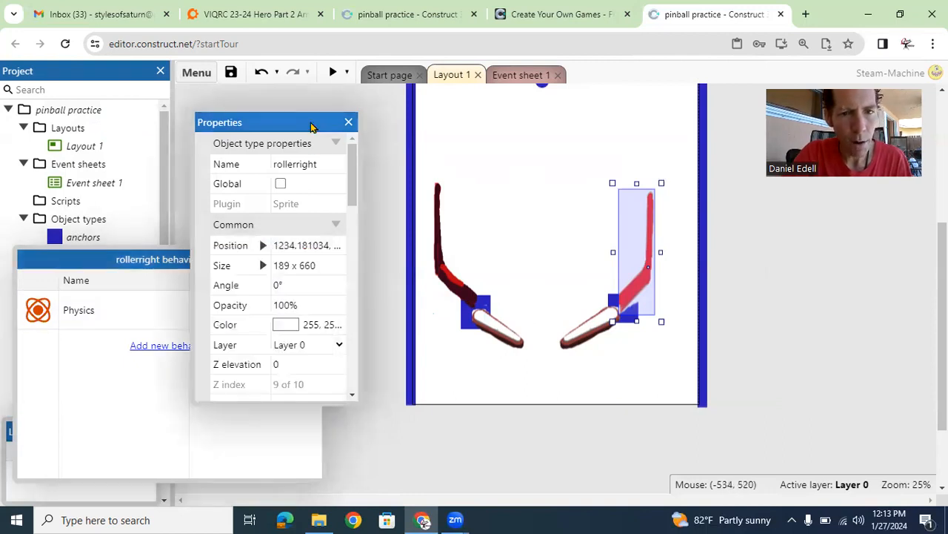
drag(352, 176, 358, 269)
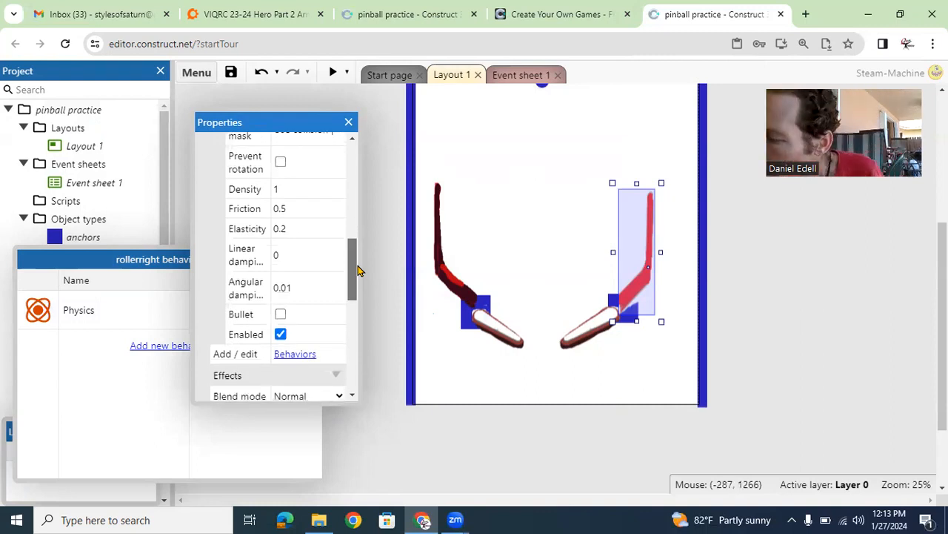
click(309, 252)
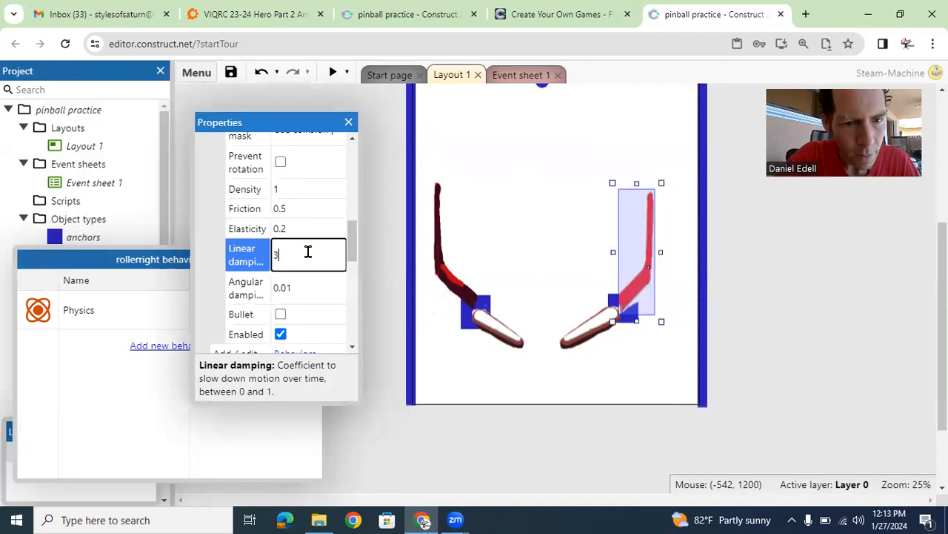
click(315, 285)
key(BackSpace)
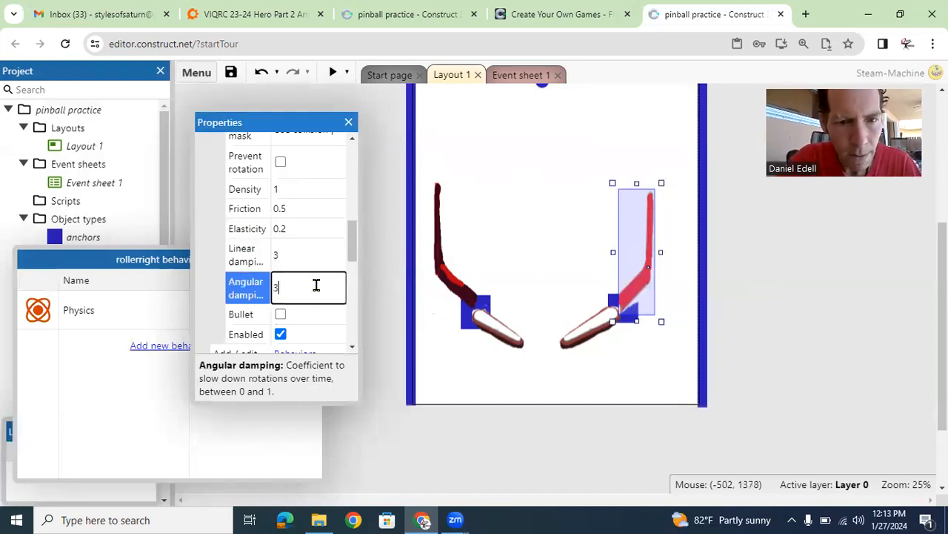
text(3)
click(378, 202)
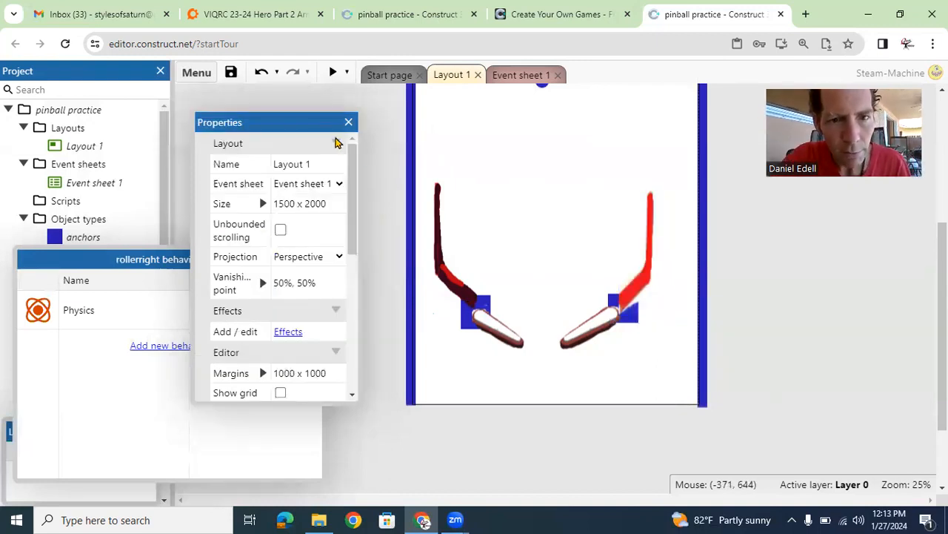
click(142, 261)
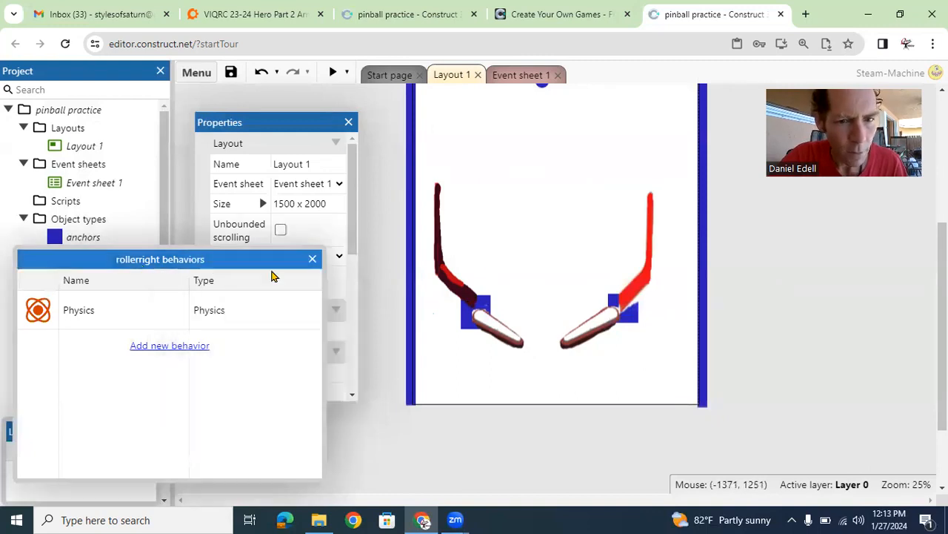
click(311, 259)
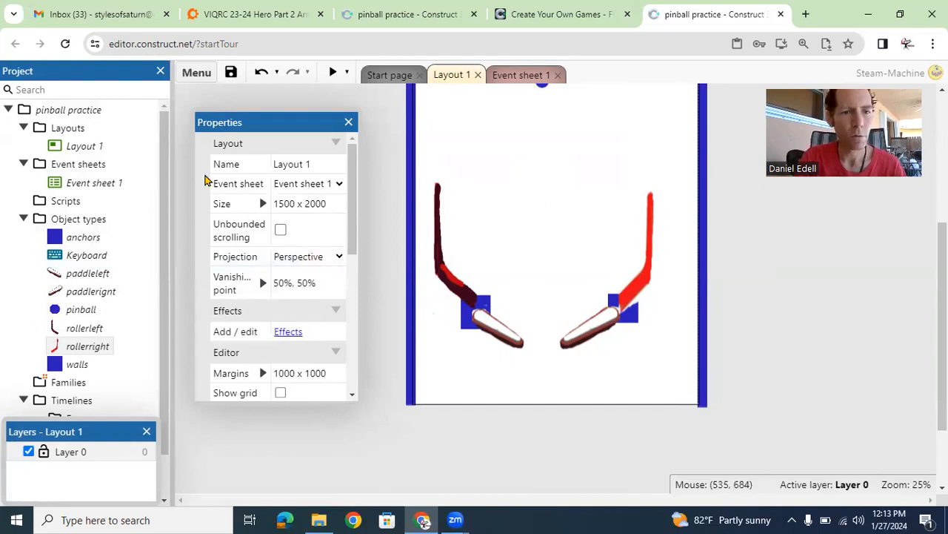
- Create a Text object named score and place it in the layout below the gap between the paddles
click(74, 221)
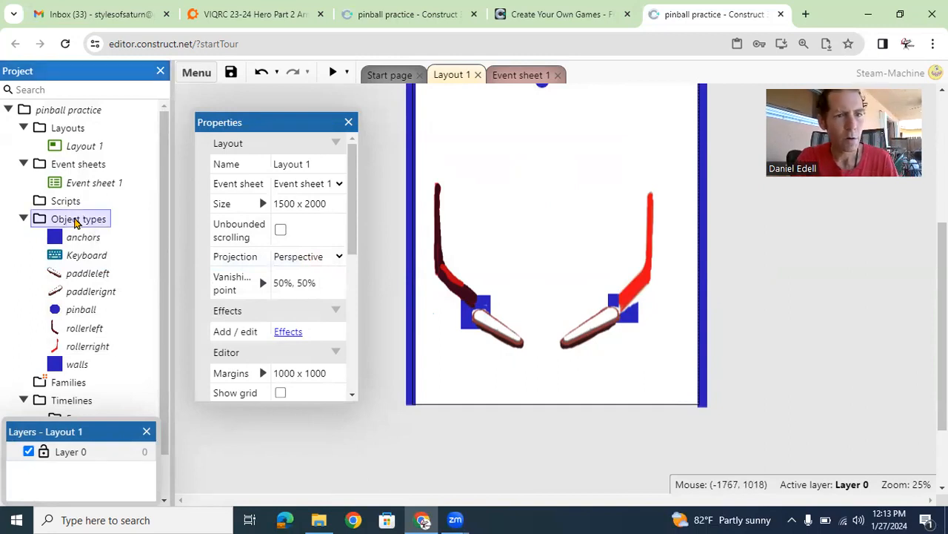
right_click(75, 221)
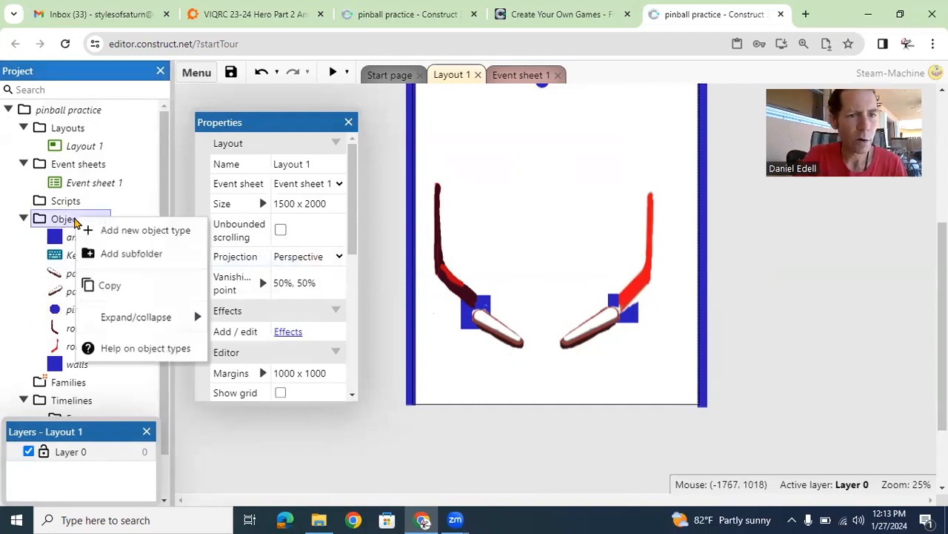
click(153, 237)
text(text)
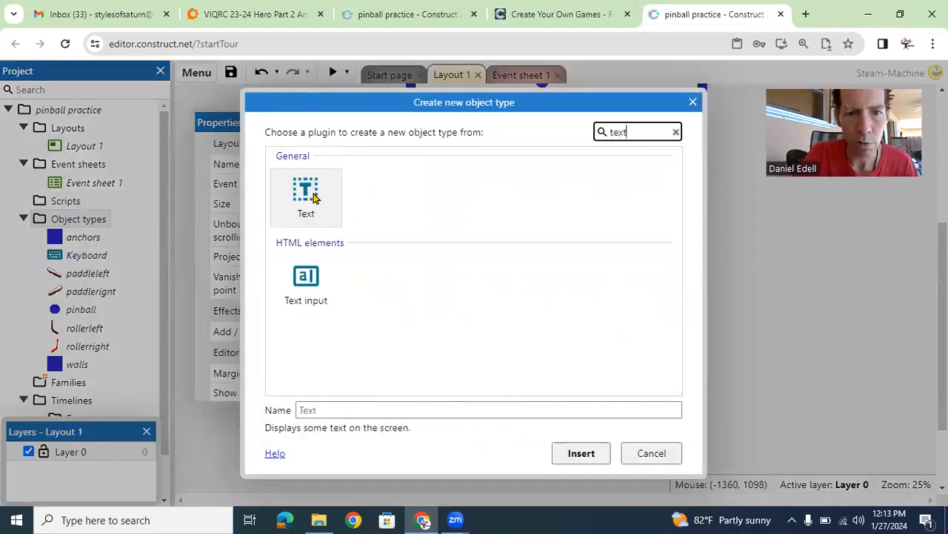
click(314, 197)
click(369, 404)
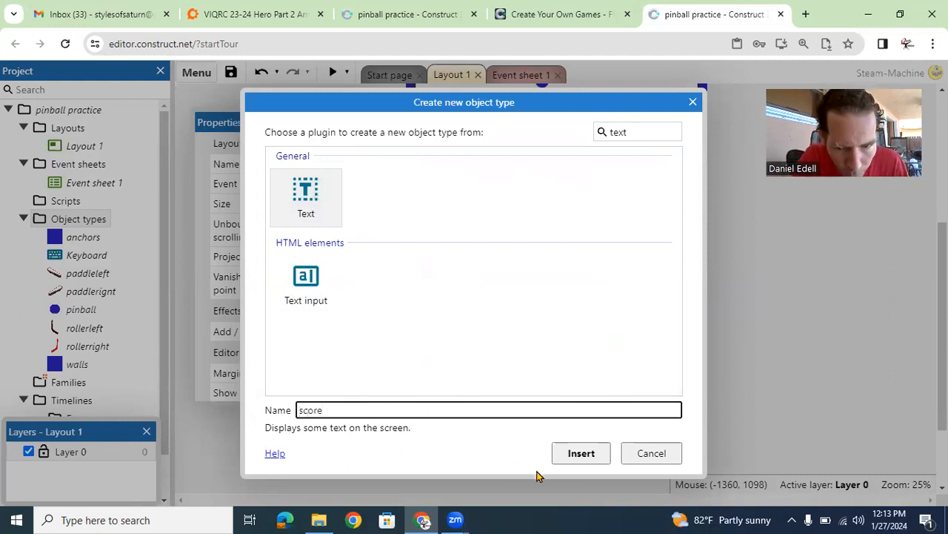
click(571, 453)
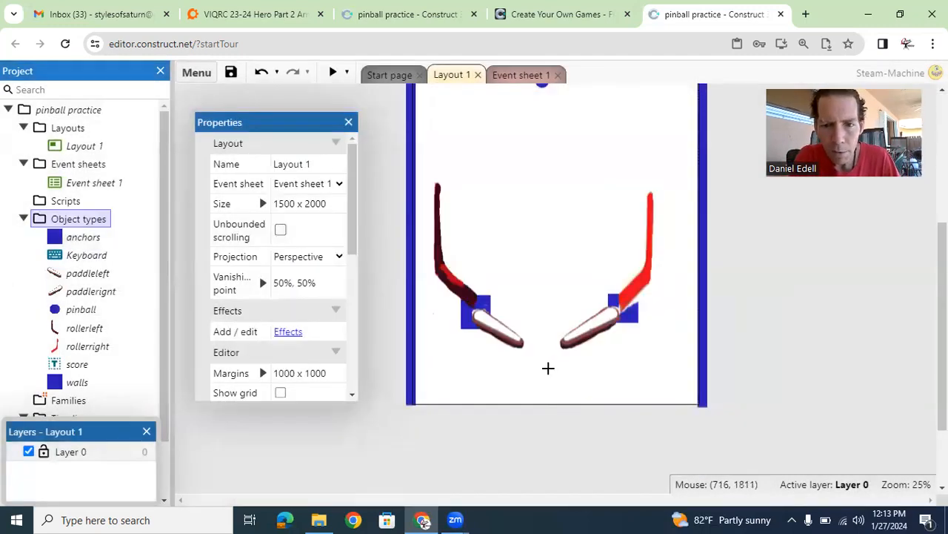
click(548, 368)
- Resize the score text box to about 200 x 201 just below the paddle tips and set its text to 0
drag(566, 370, 539, 346)
drag(539, 380, 539, 397)
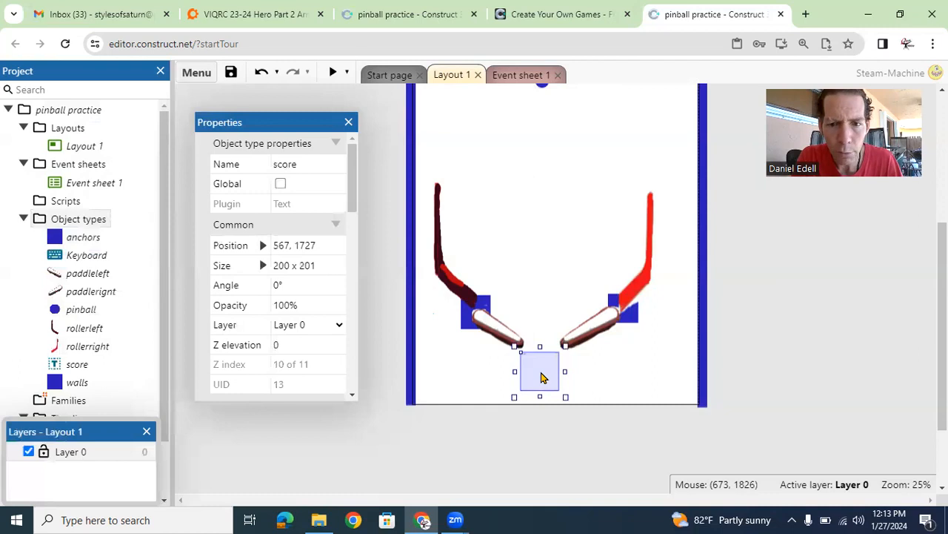
double_click(542, 377)
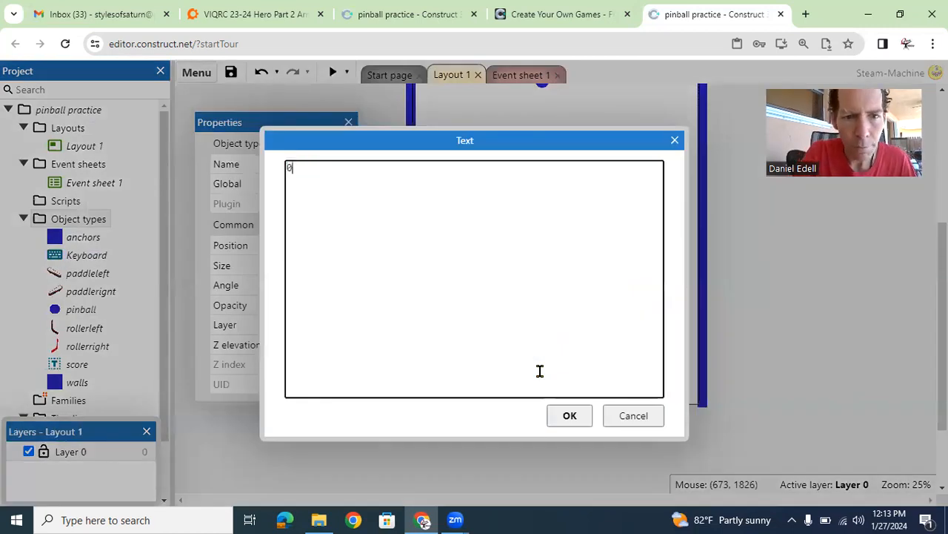
click(571, 417)
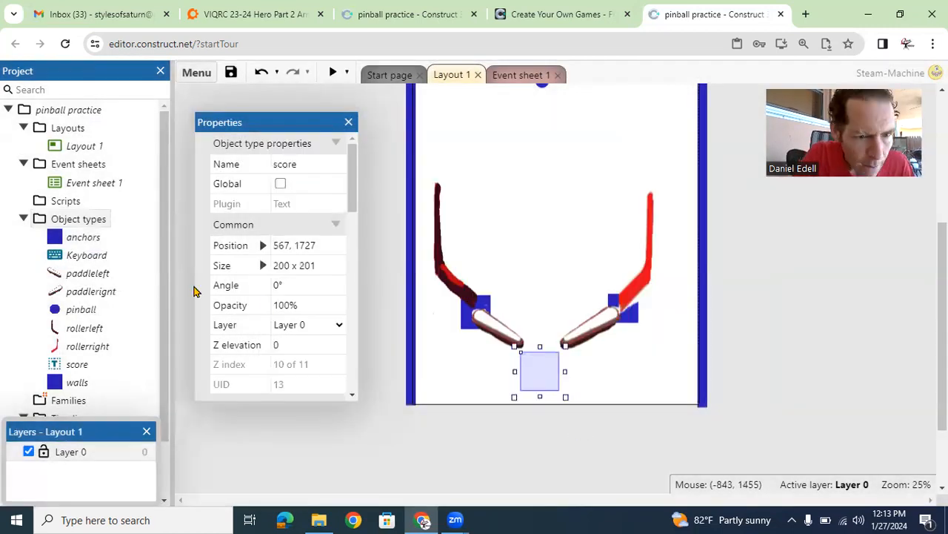
- Set the score text's font size to 95 and make it bold
drag(351, 201, 351, 323)
click(337, 275)
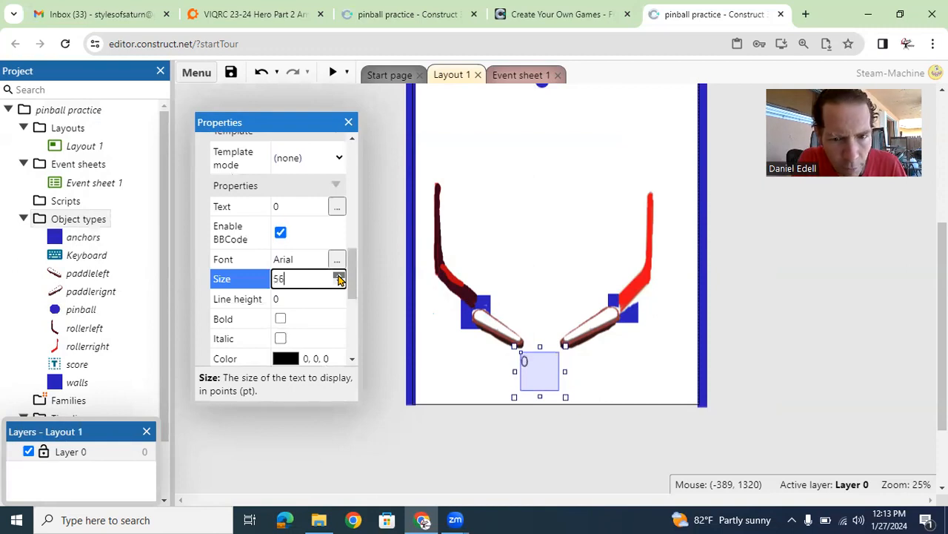
click(338, 275)
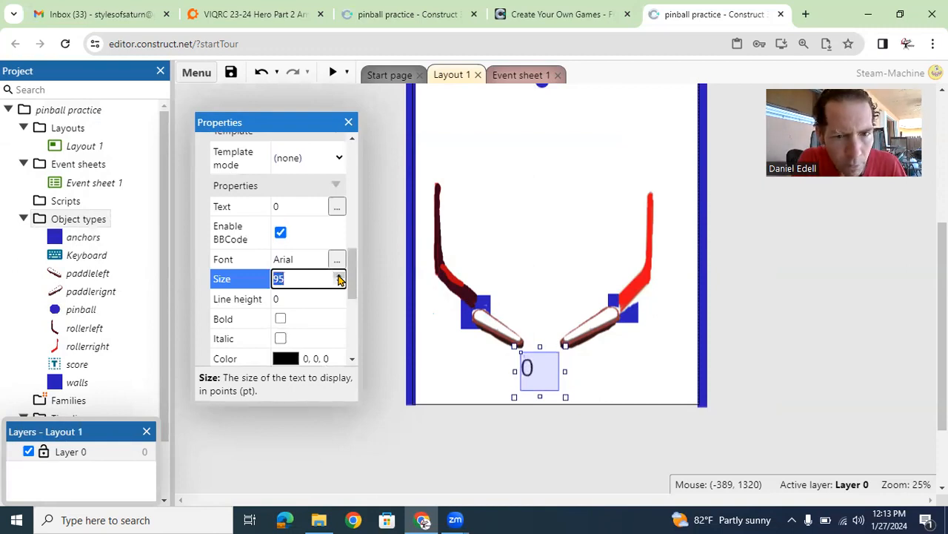
scroll(355, 279, down, 1)
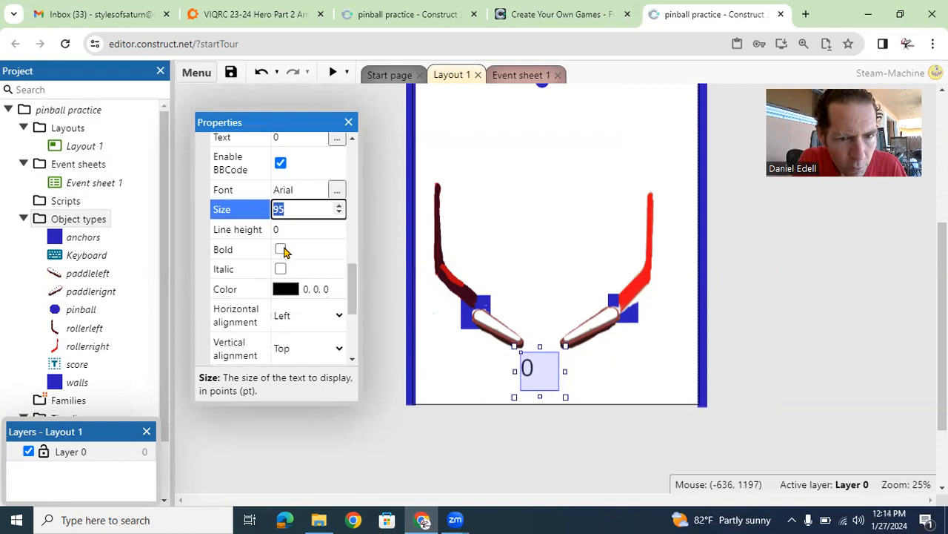
click(281, 250)
- Center the score text both horizontally and vertically, and deselect it
click(339, 315)
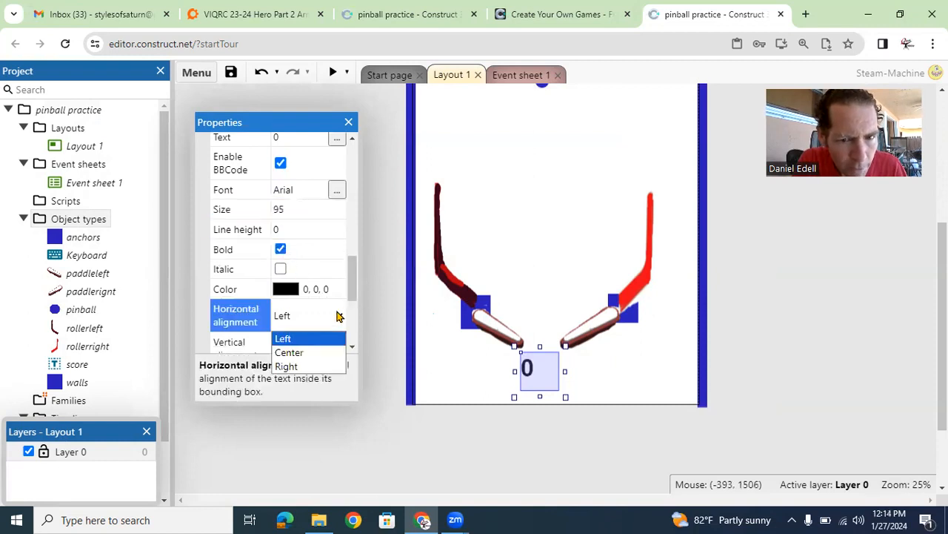
click(311, 351)
click(339, 348)
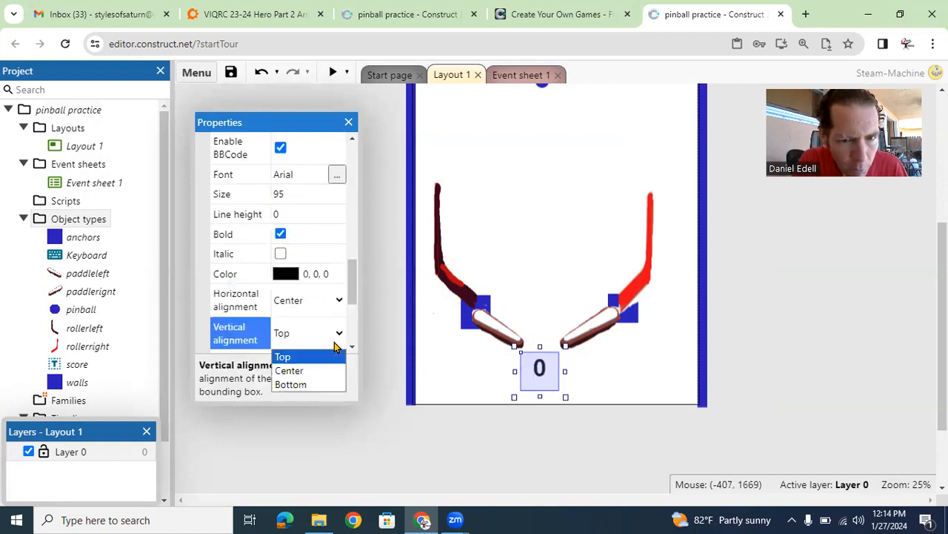
click(313, 372)
click(378, 454)
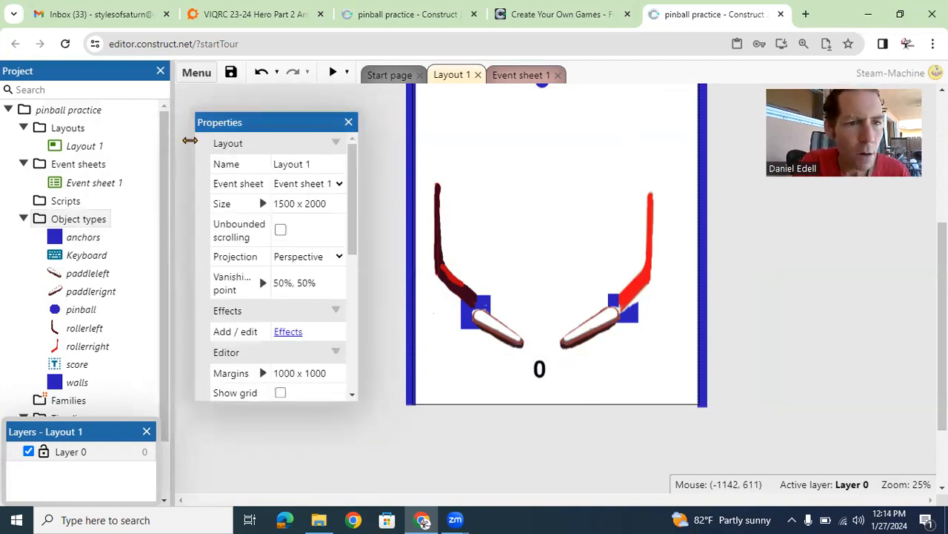
- Add an Audio object to the project
right_click(80, 219)
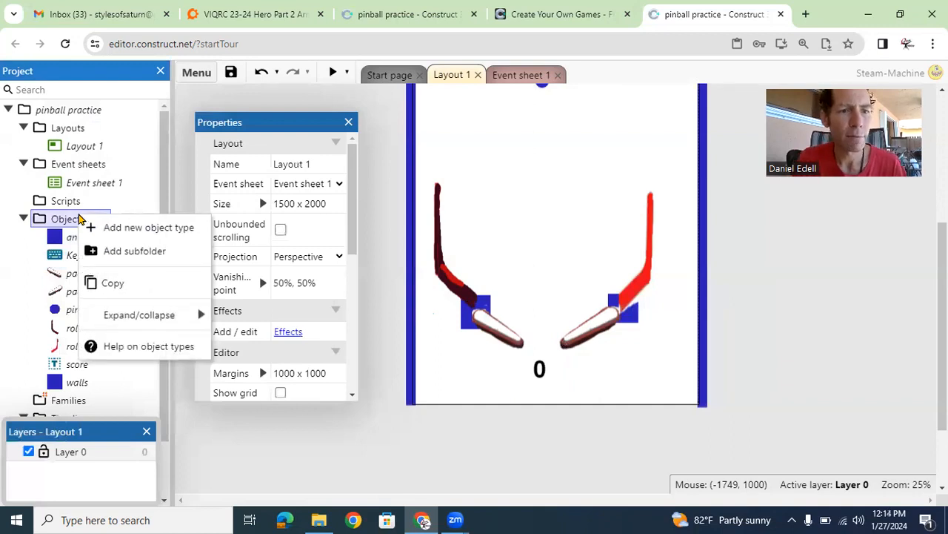
click(108, 228)
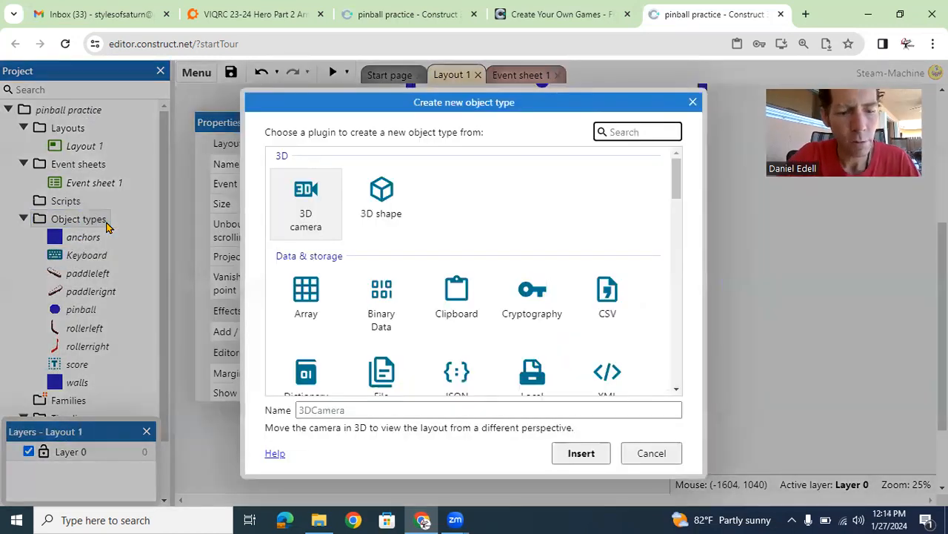
text(aud)
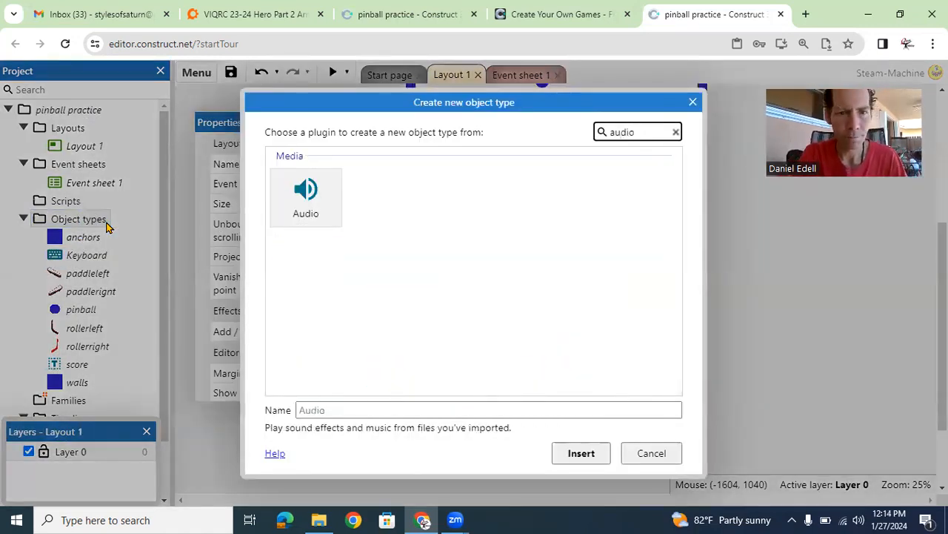
text(io)
click(288, 200)
click(576, 457)
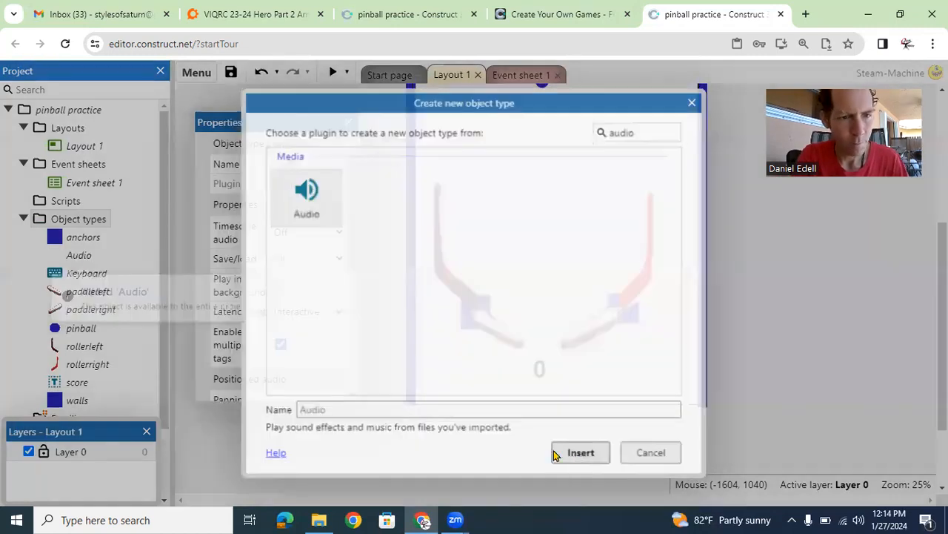
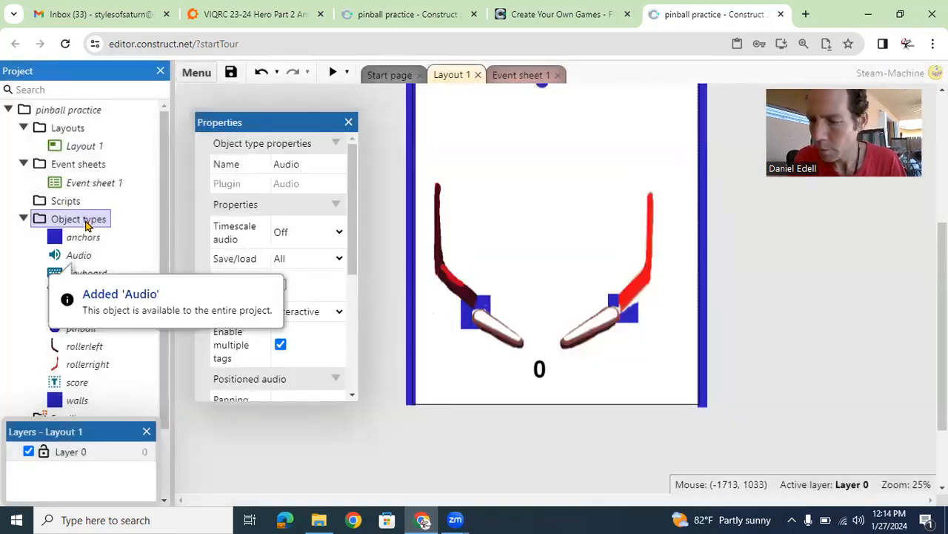
- Start inserting a new object in the open area above the paddles
right_click(542, 185)
click(569, 196)
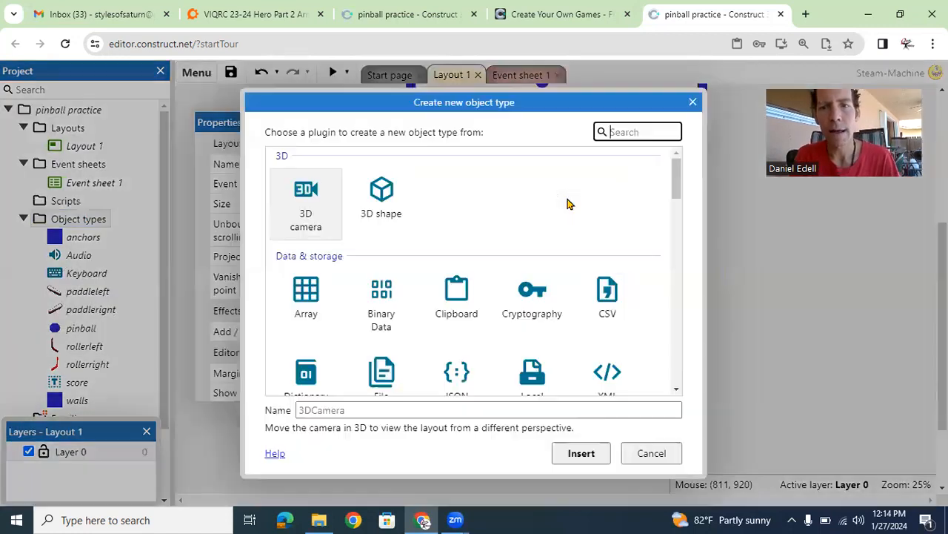
text(lightning)
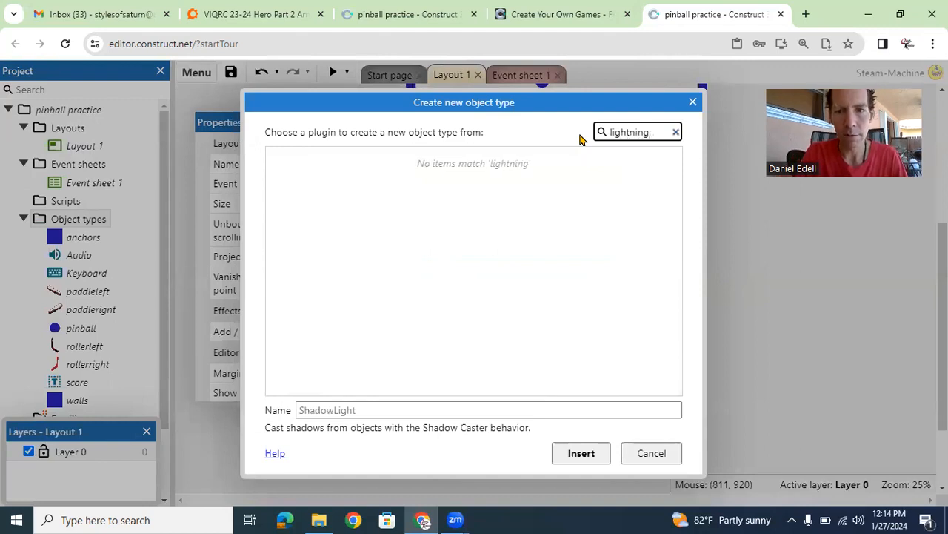
key(BackSpace)
key(BackSpace)
key(BackSpace)
key(BackSpace)
key(BackSpace)
key(BackSpace)
key(BackSpace)
key(BackSpace)
key(BackSpace)
text(lightning)
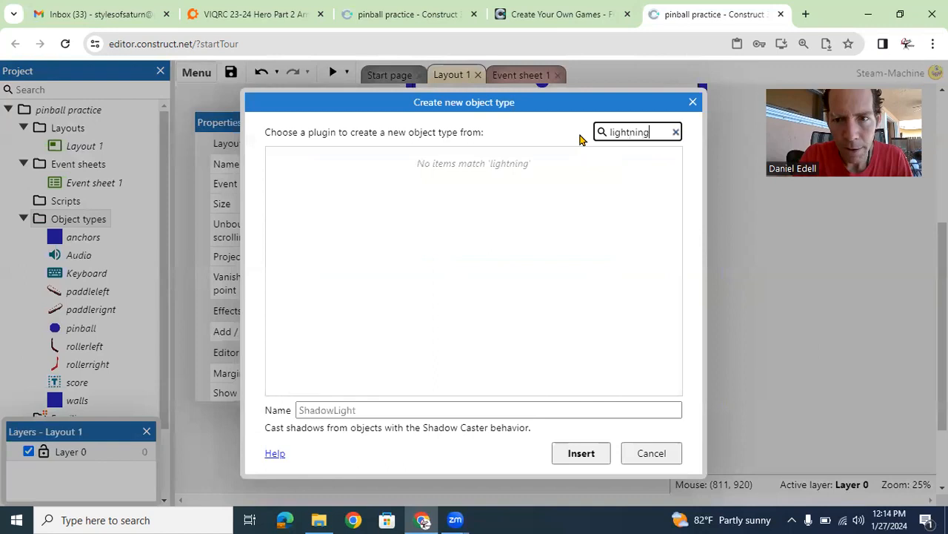
key(BackSpace)
key(BackSpace)
key(BackSpace)
key(BackSpace)
key(BackSpace)
key(BackSpace)
key(BackSpace)
key(BackSpace)
key(BackSpace)
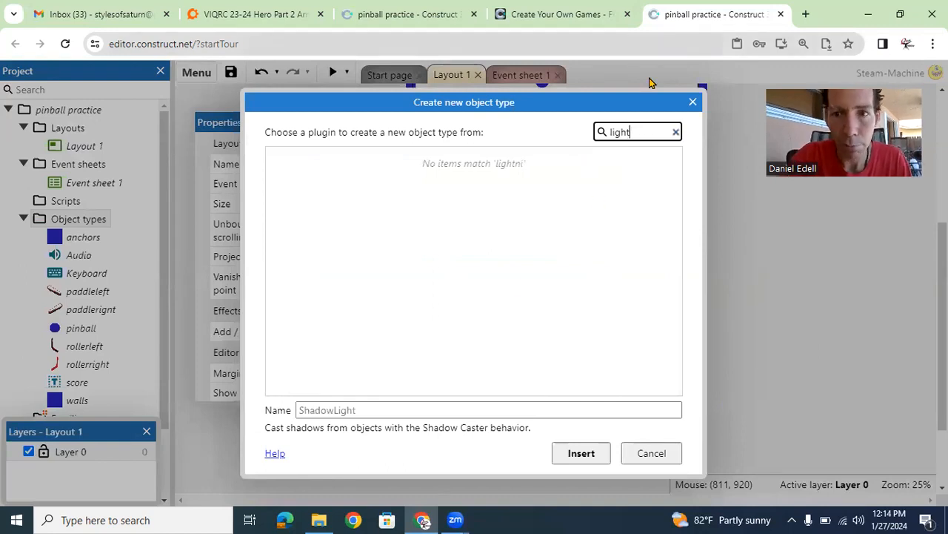
- Create a Sprite named lightning and place it between the rollers, near their upper ends
text(sprit)
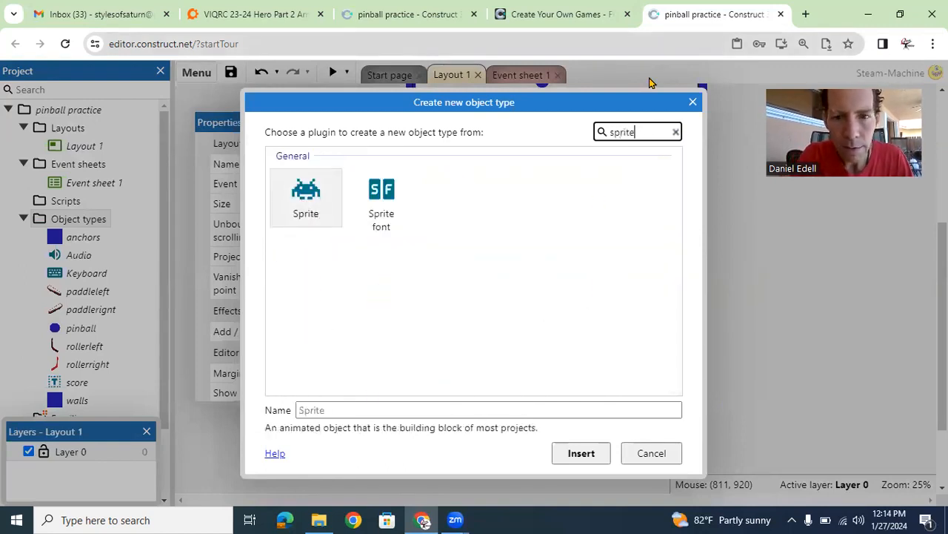
text(e)
click(310, 204)
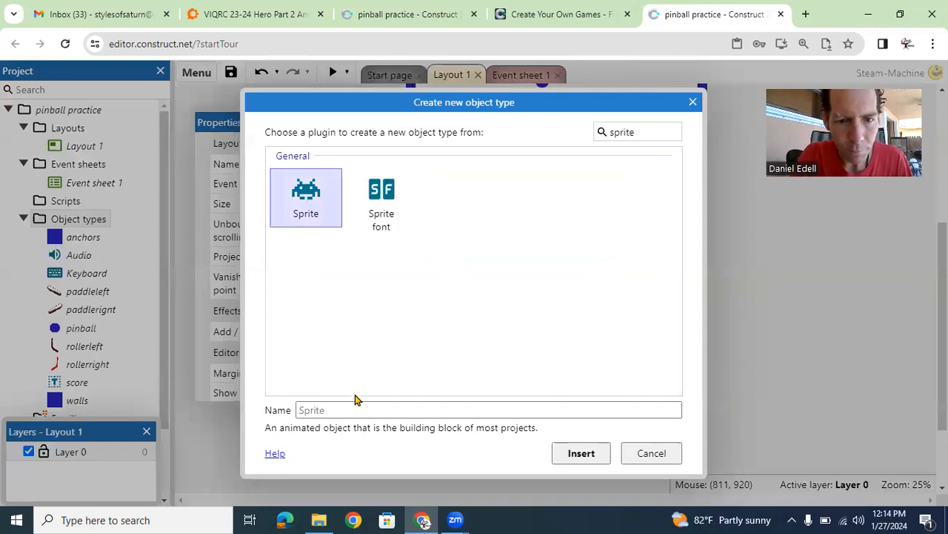
click(348, 409)
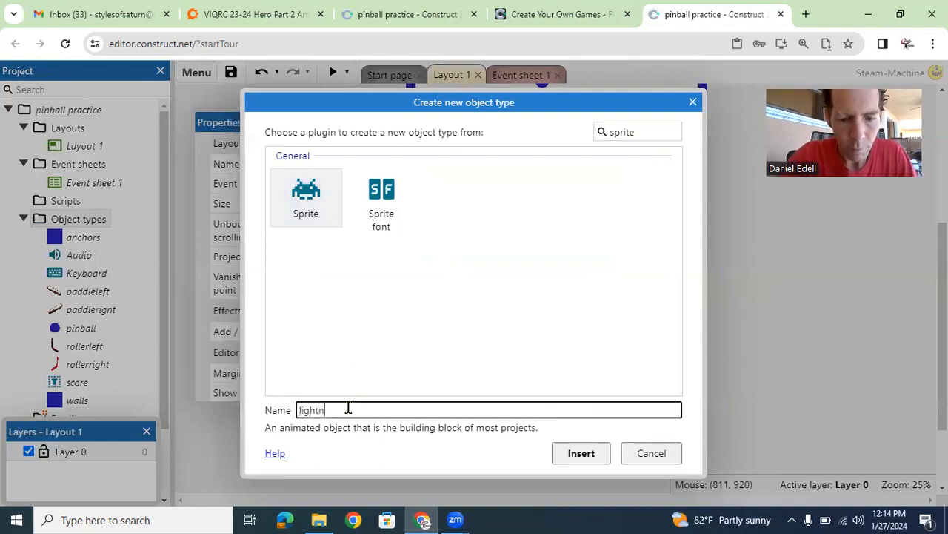
click(578, 453)
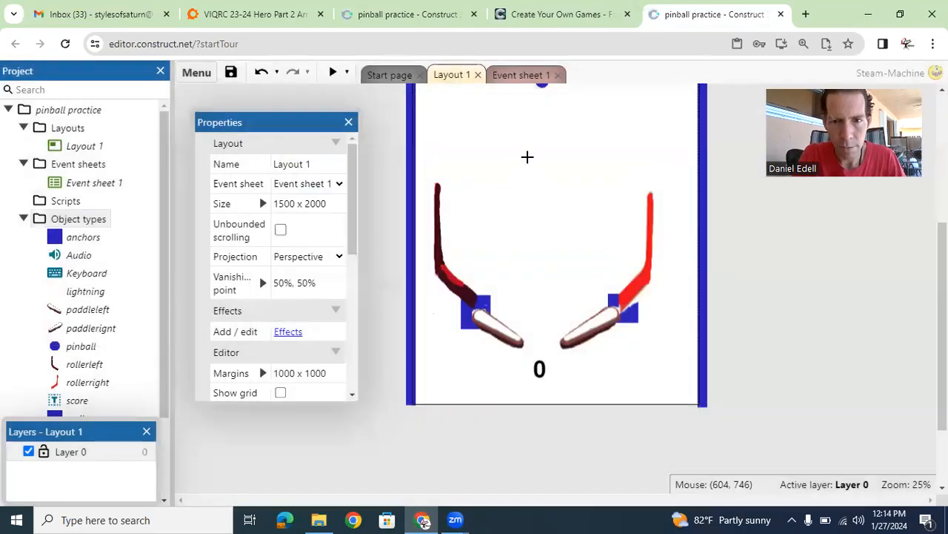
click(528, 162)
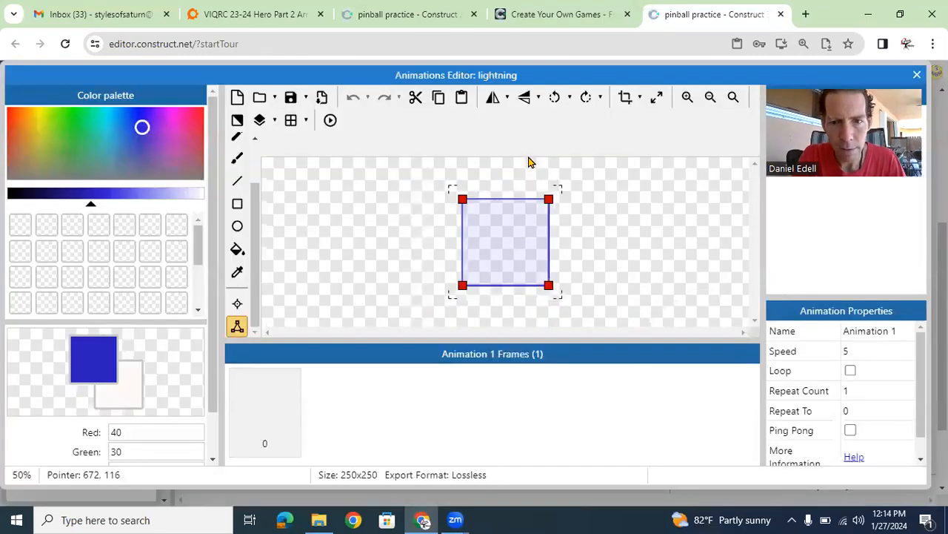
- Load the yellow lightning bolt picture from the Pictures folder as the lightning sprite's image
click(259, 98)
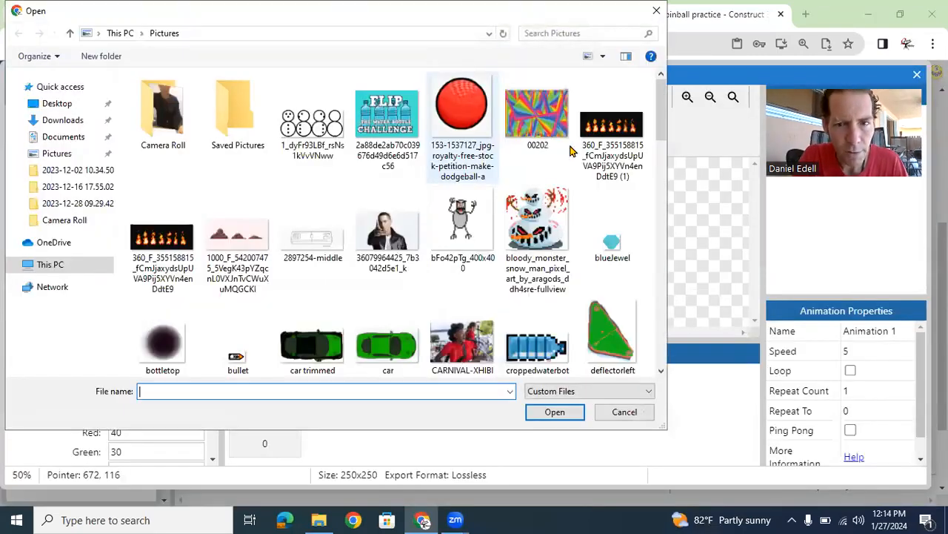
drag(653, 140, 667, 211)
double_click(152, 315)
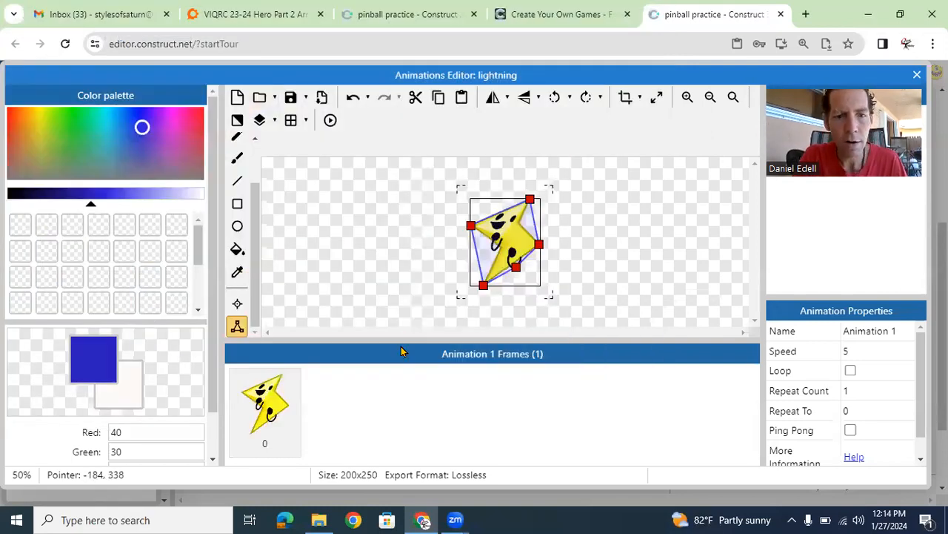
- Add two collision polygon points to the lightning image and move them into the notches on both sides of the bolt
click(482, 287)
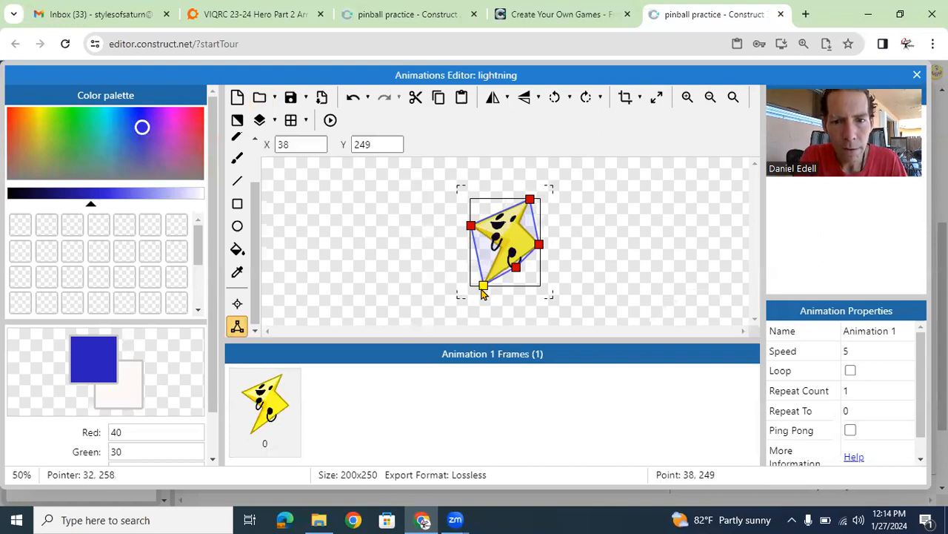
double_click(531, 206)
drag(534, 225, 526, 226)
double_click(482, 287)
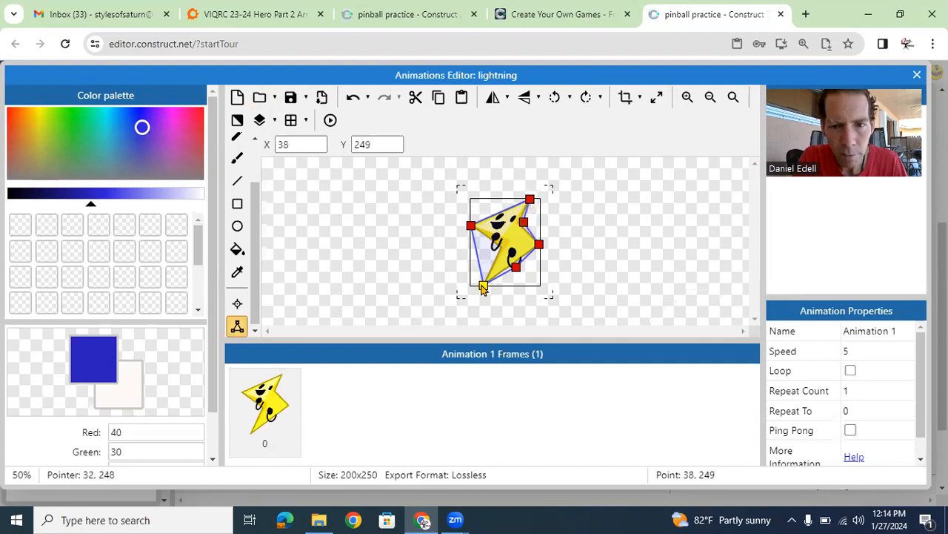
drag(478, 255, 499, 254)
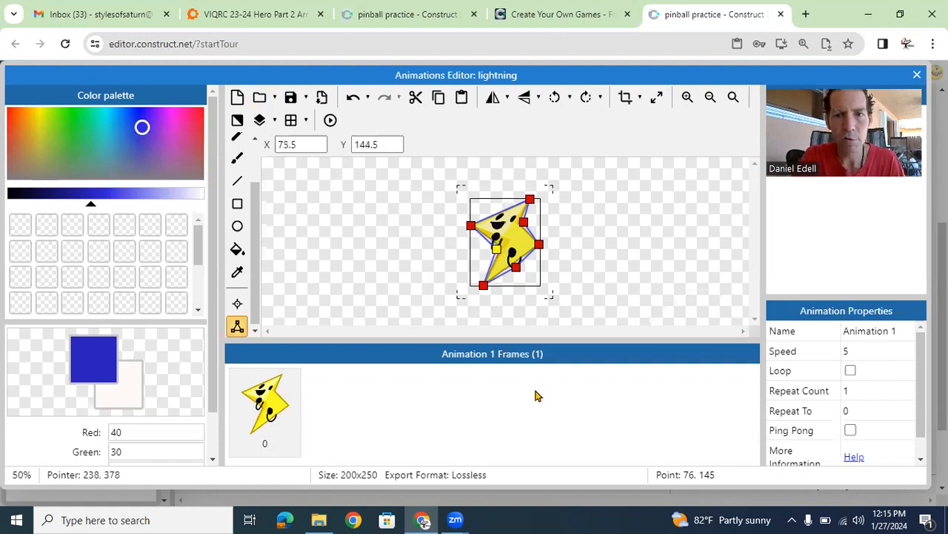
- Move the lightning sprite's origin point to about 119, 109, near the middle of the bolt
click(238, 304)
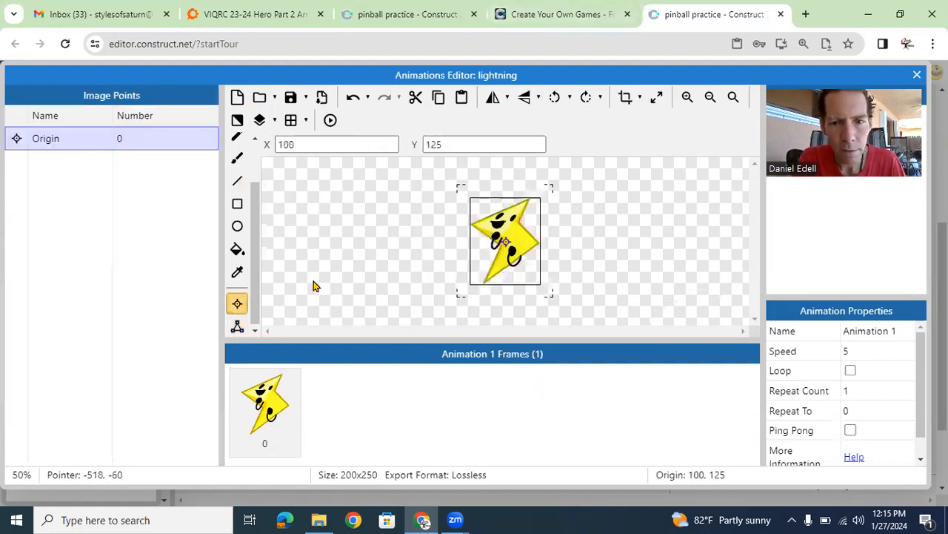
click(510, 235)
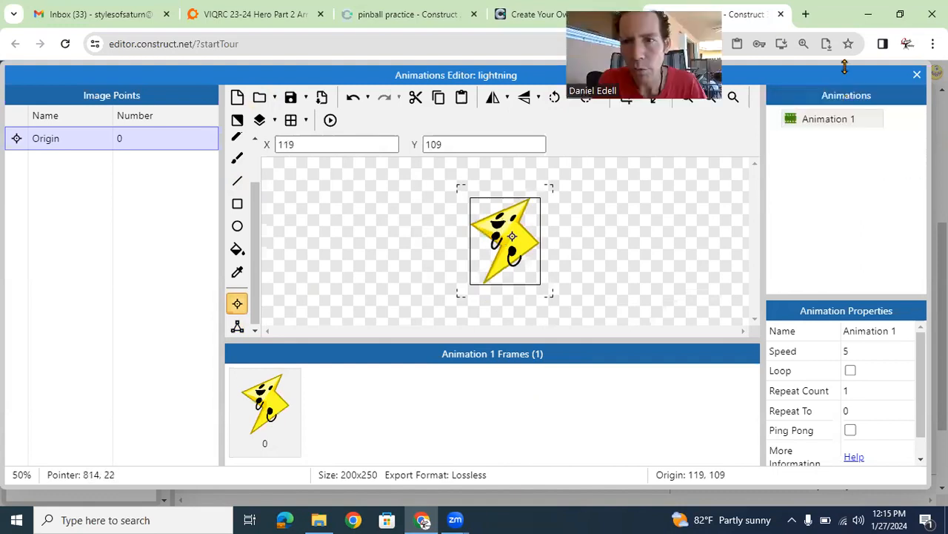
- Add a second animation to the lightning sprite and open it for editing
right_click(814, 120)
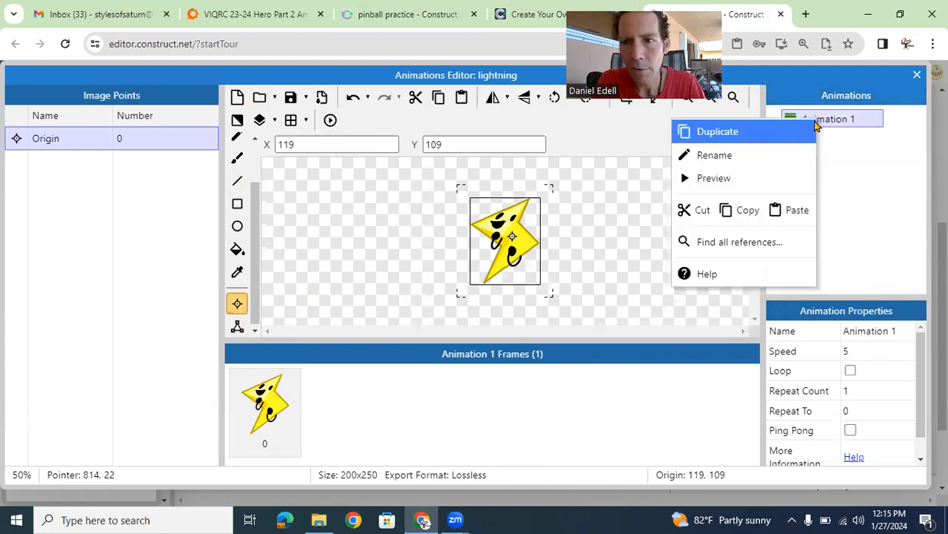
right_click(857, 99)
click(820, 101)
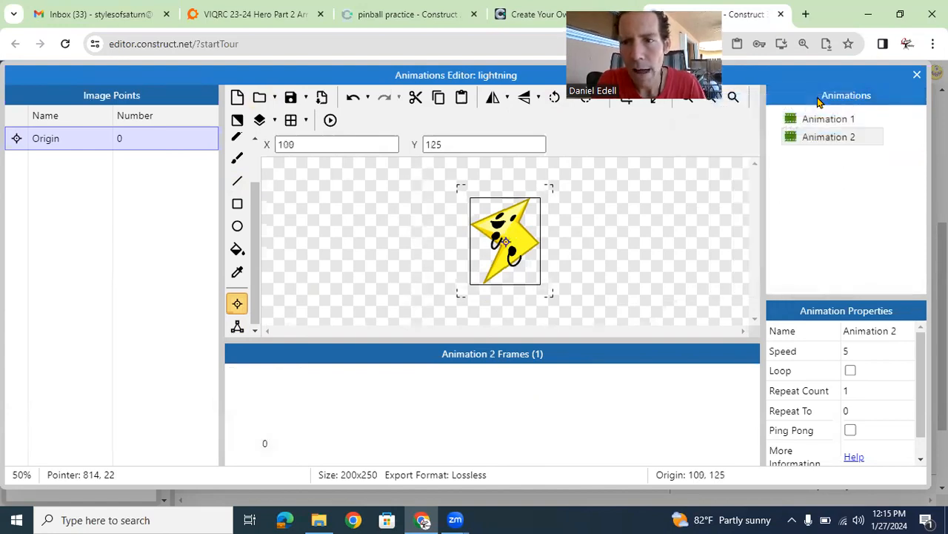
click(831, 139)
click(835, 120)
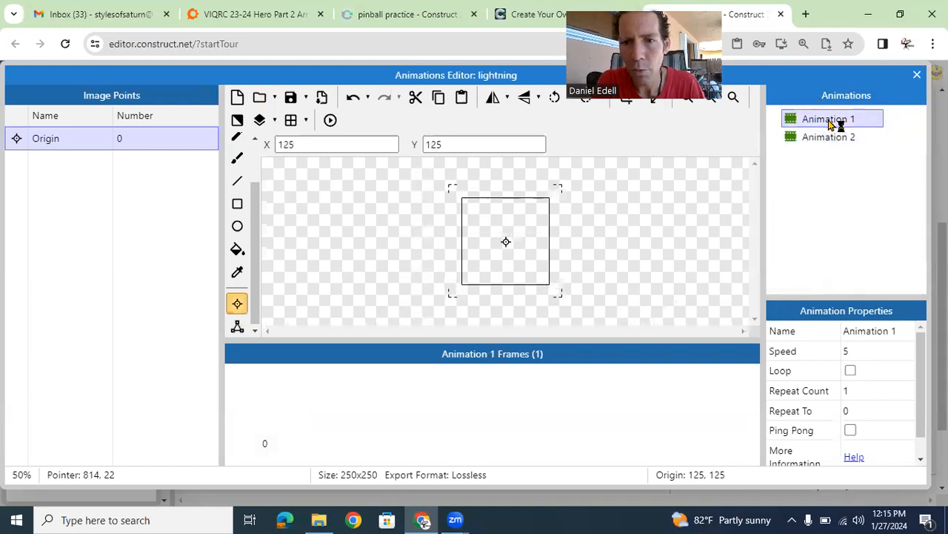
click(828, 144)
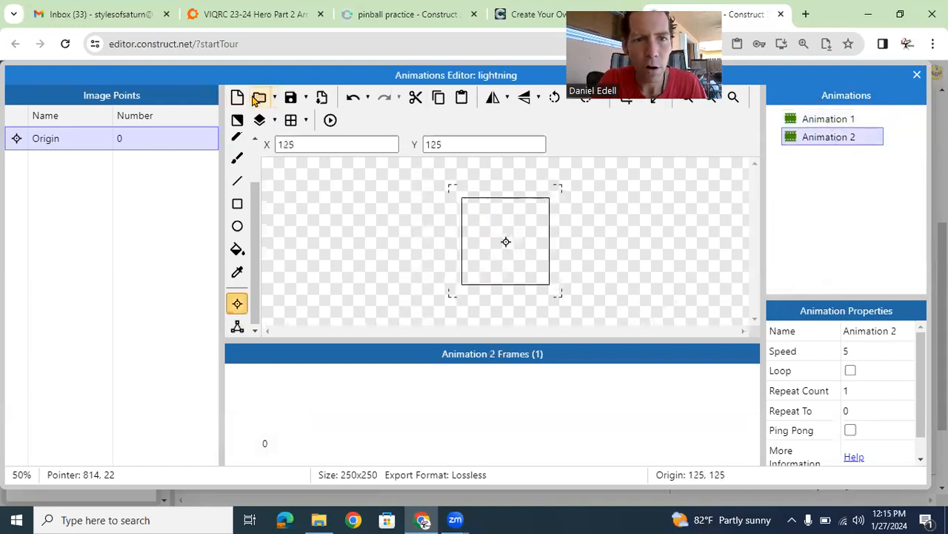
- Load the lightning2cropped picture as Animation 2's image and duplicate its frame
click(259, 98)
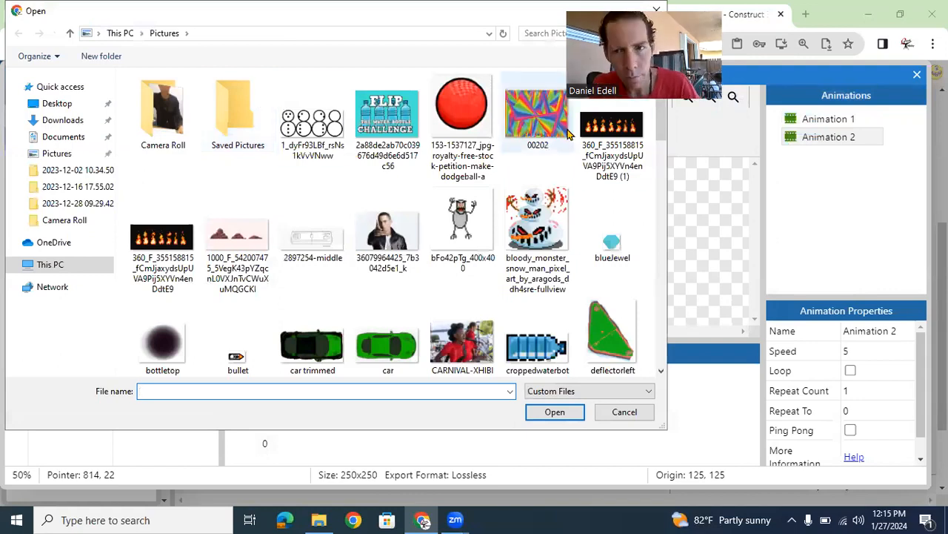
drag(666, 148, 673, 210)
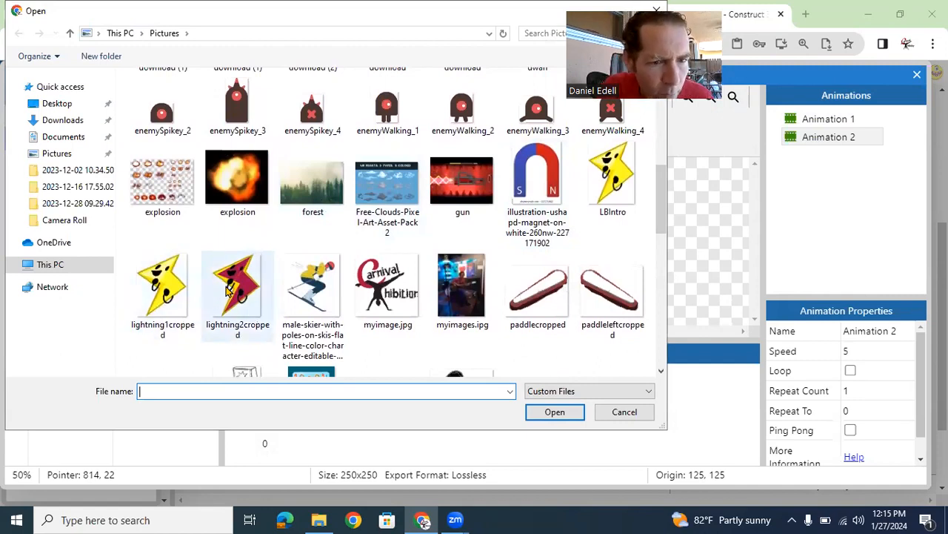
double_click(229, 290)
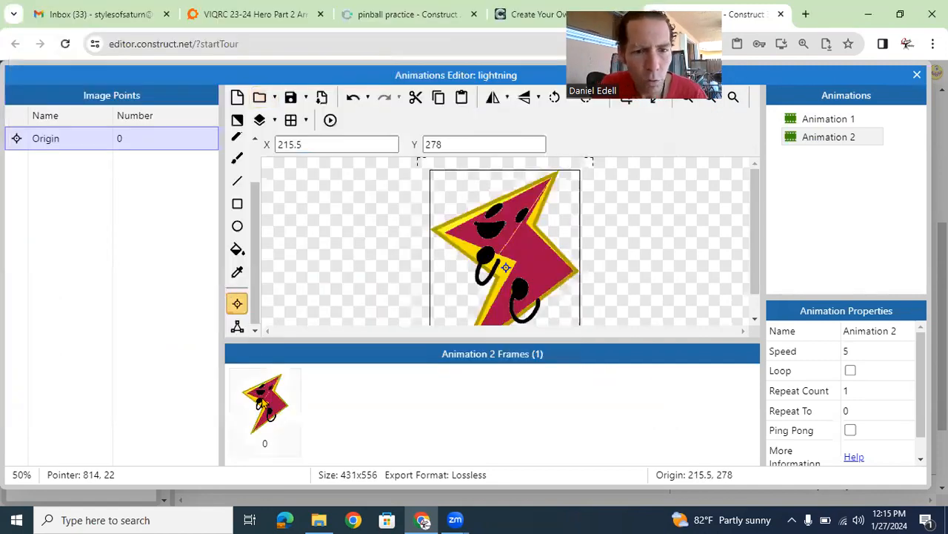
right_click(264, 403)
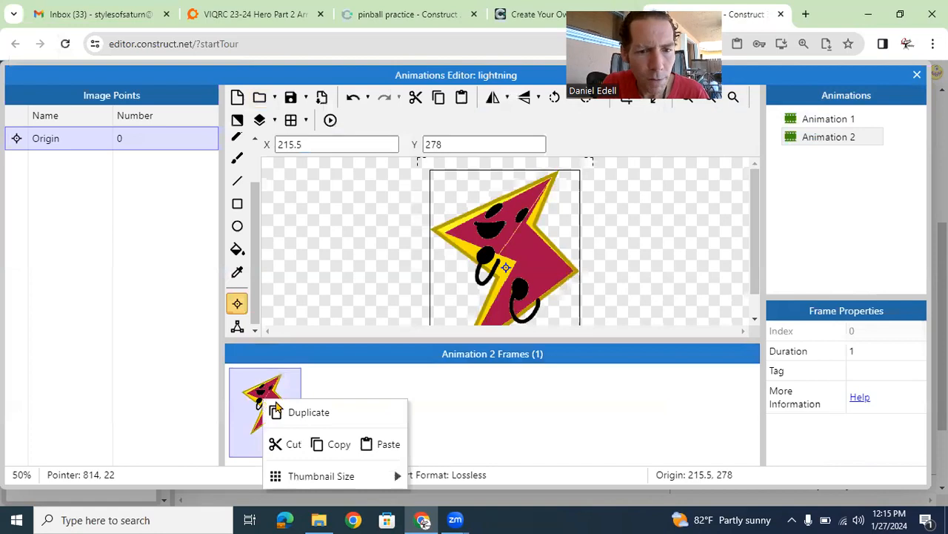
click(293, 412)
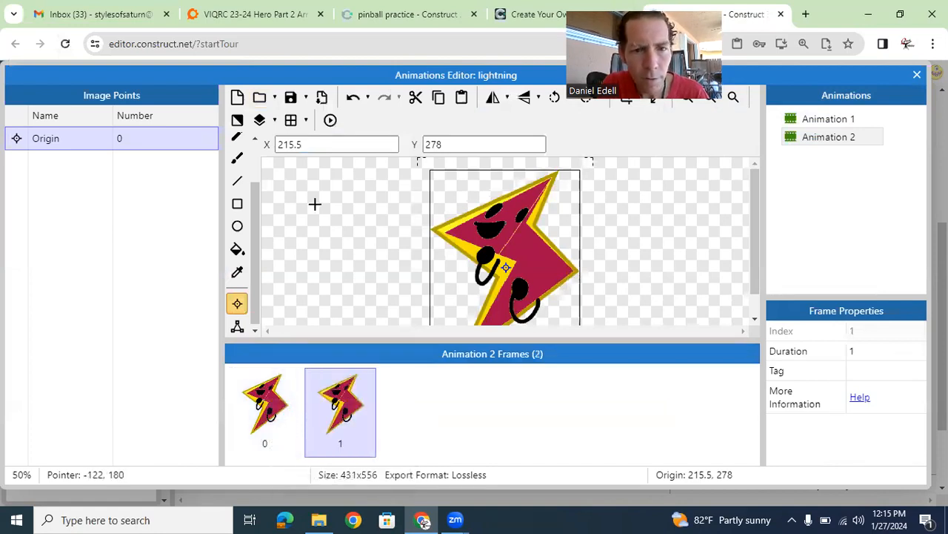
- Fill both red areas of the bolt in Animation 2's frame 0 with olive green, using the flood fill at tolerance 29
click(276, 406)
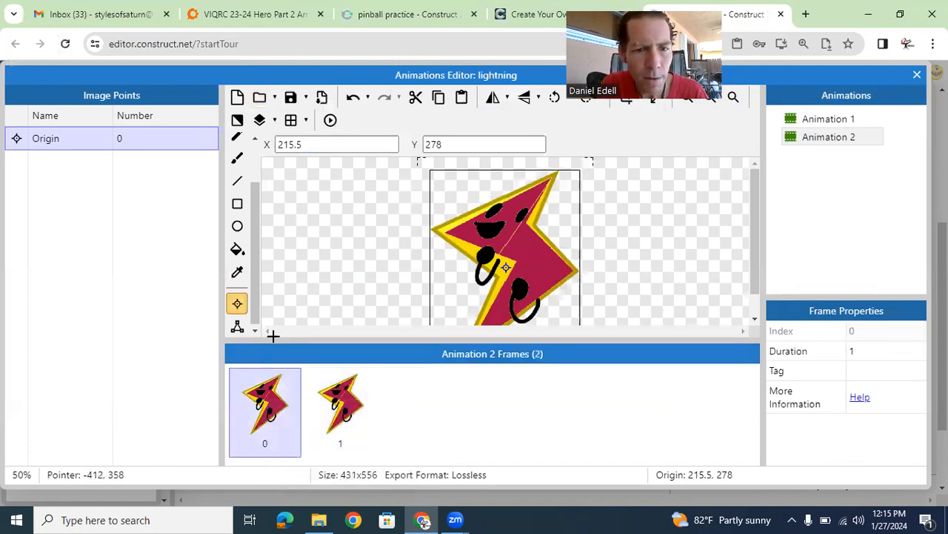
click(239, 159)
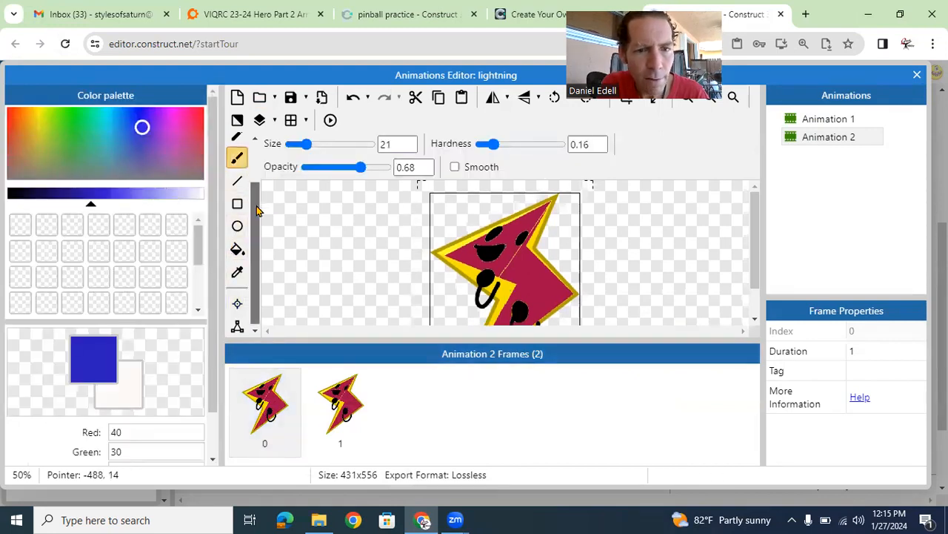
mouse_move(758, 218)
mouse_down()
mouse_move(758, 239)
mouse_move(756, 218)
mouse_up()
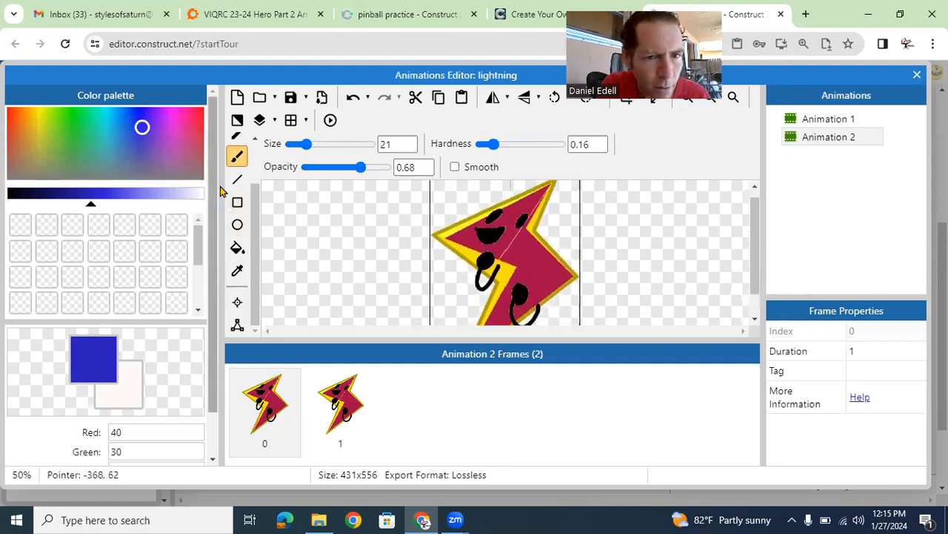
click(237, 247)
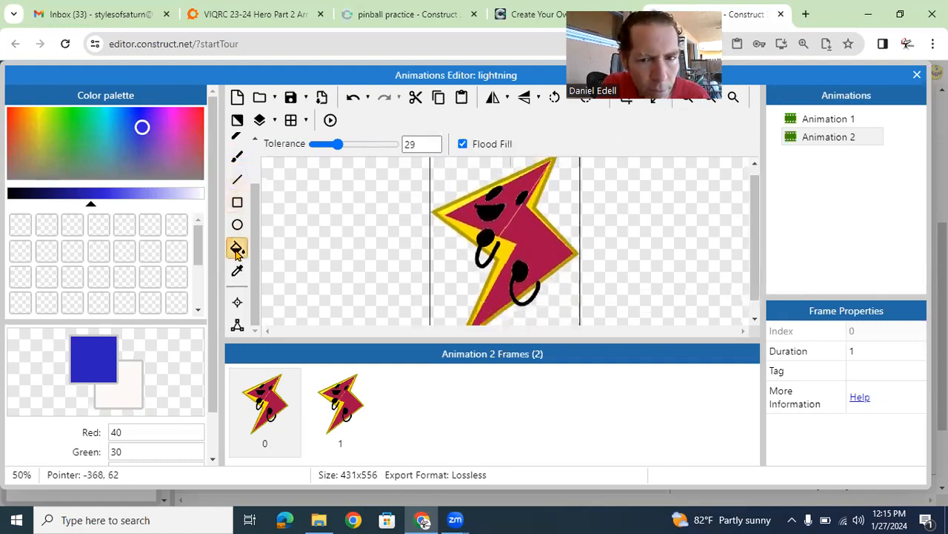
click(48, 125)
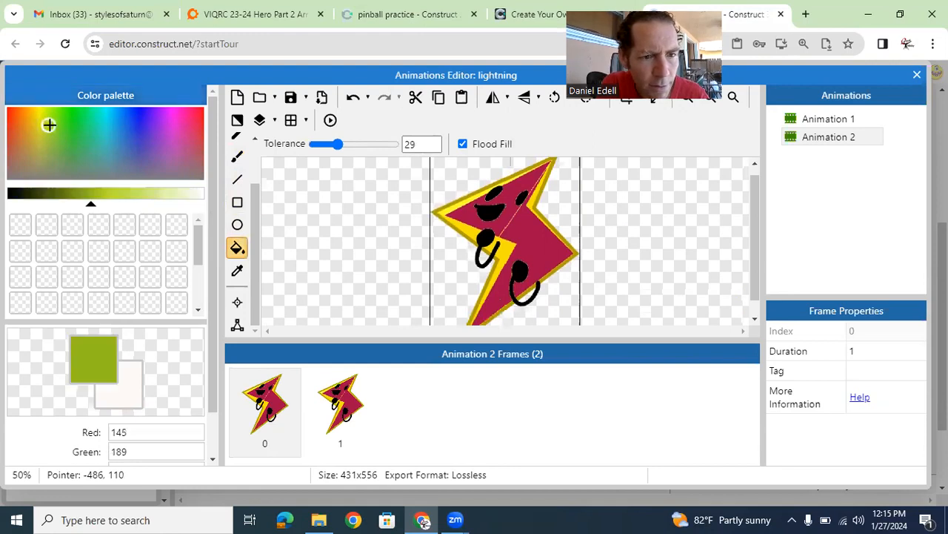
click(537, 240)
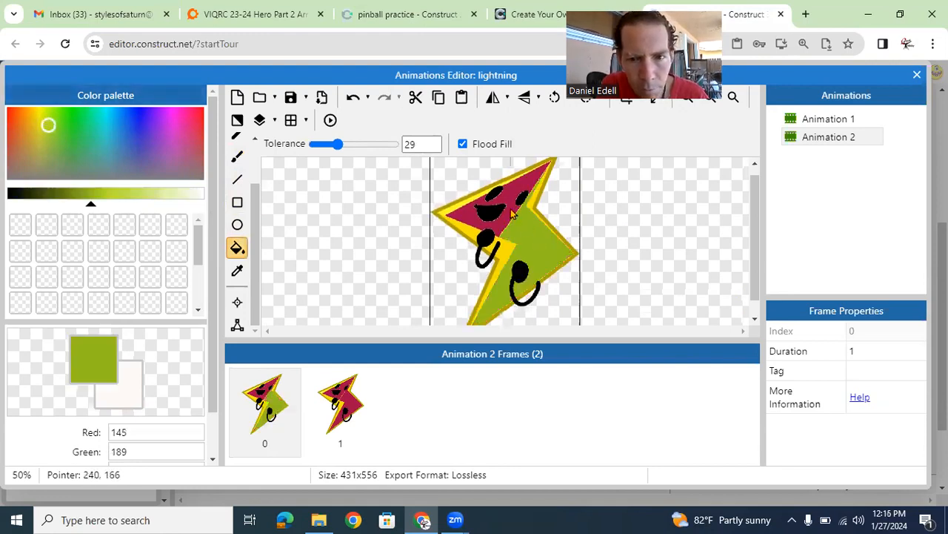
click(511, 213)
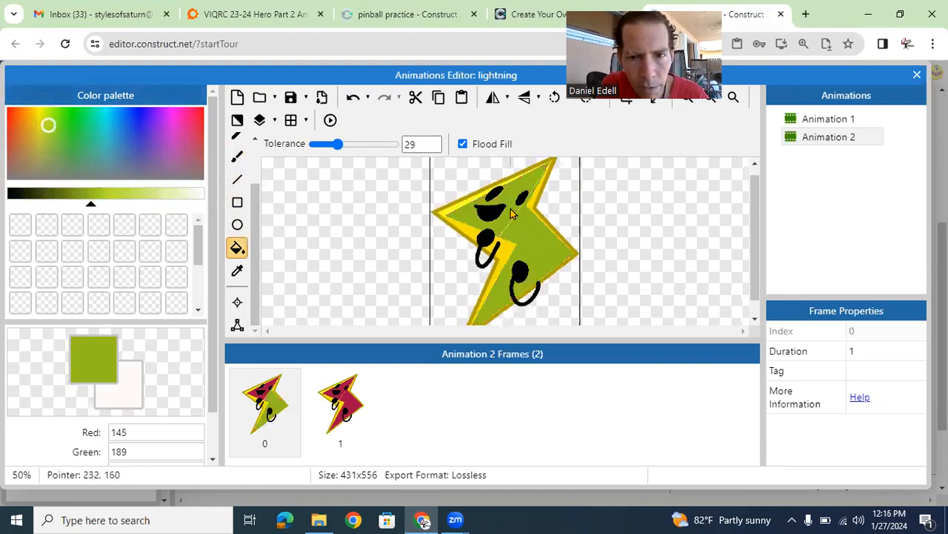
- Compare Animation 2's green and red frames with Animation 1's yellow bolt
click(344, 413)
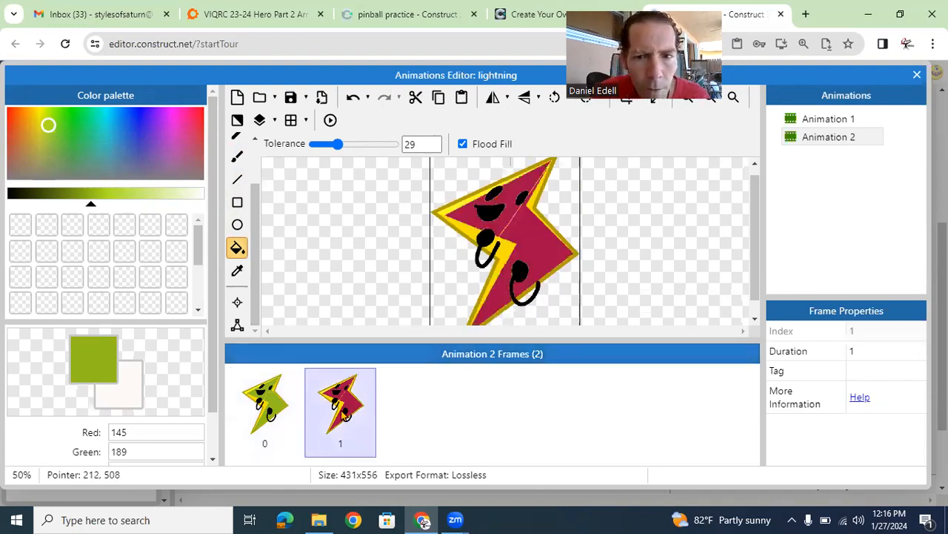
click(266, 404)
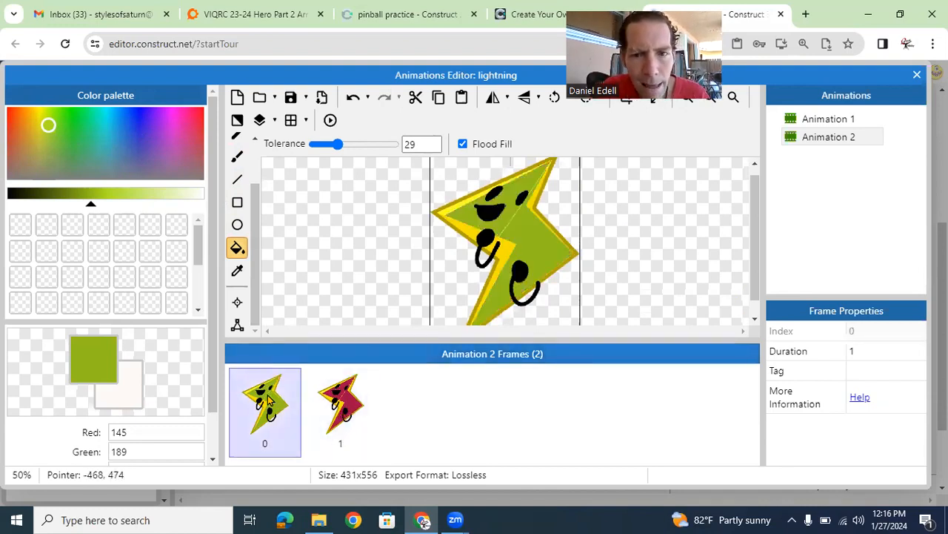
click(845, 119)
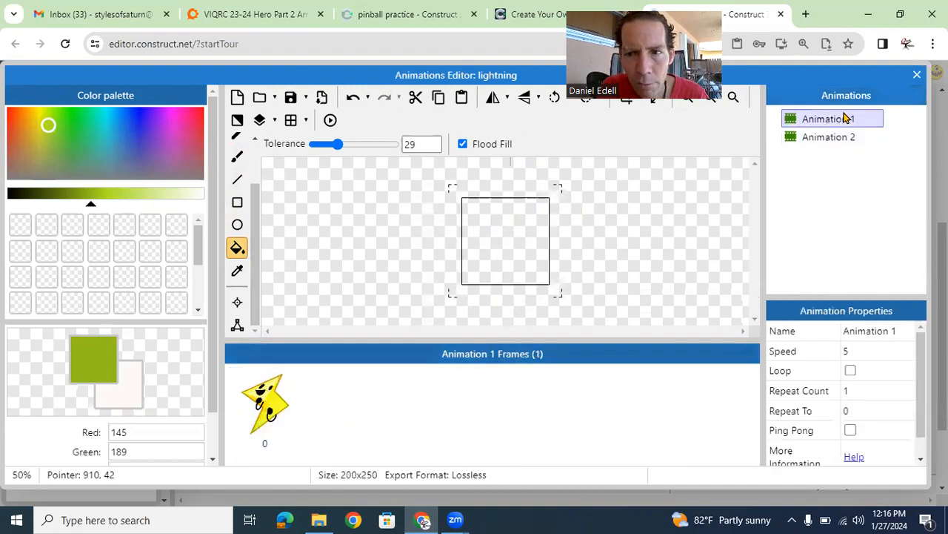
click(265, 406)
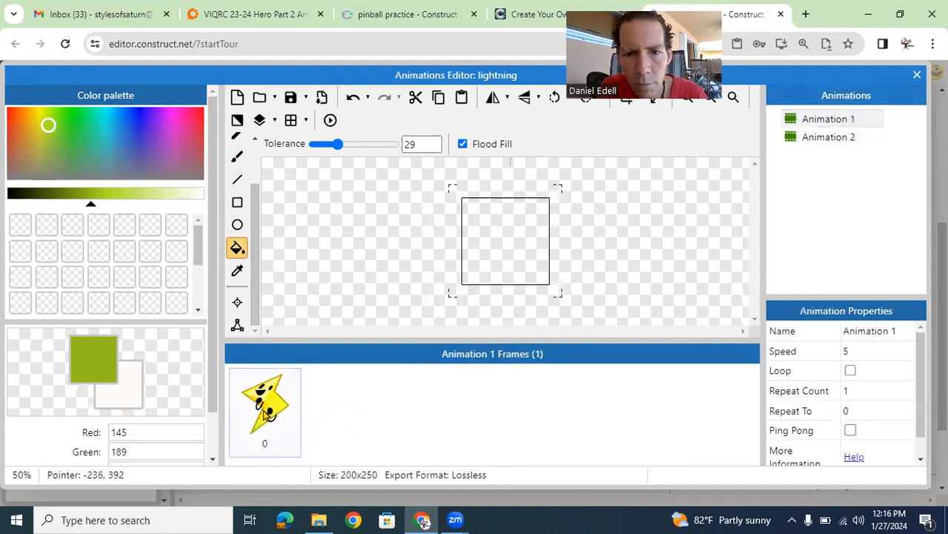
click(818, 120)
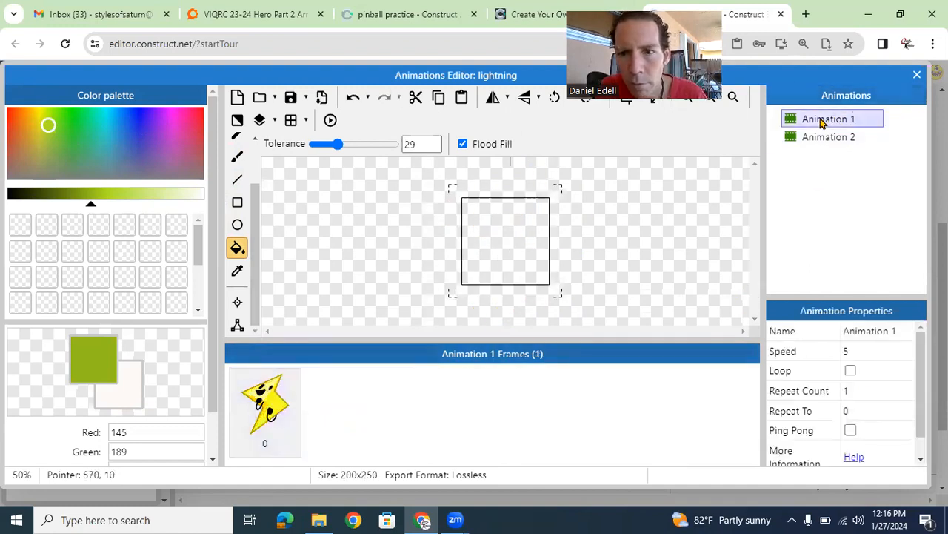
click(821, 138)
click(824, 120)
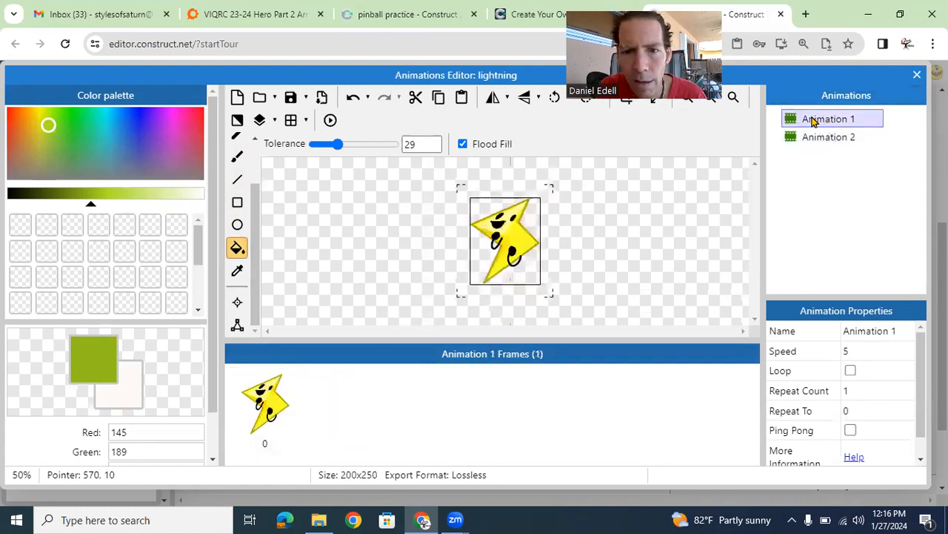
click(812, 143)
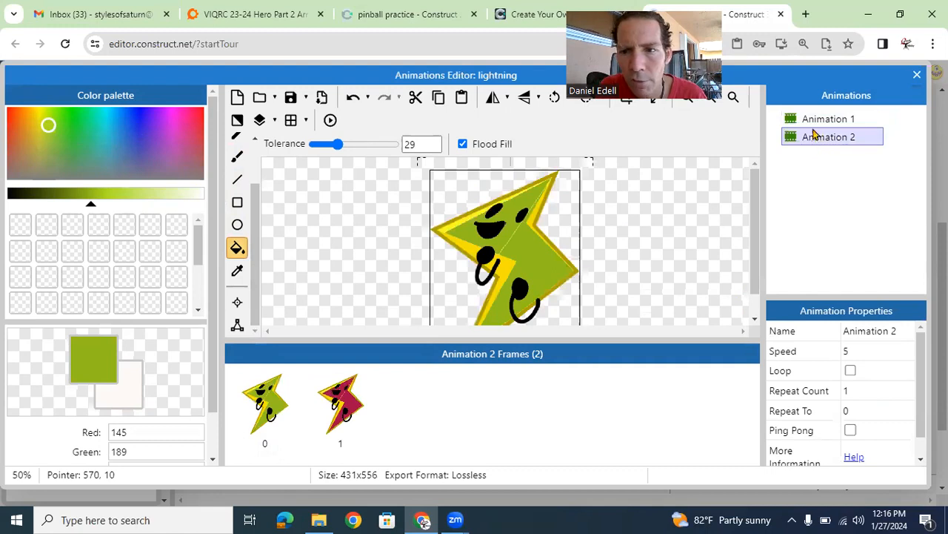
click(815, 120)
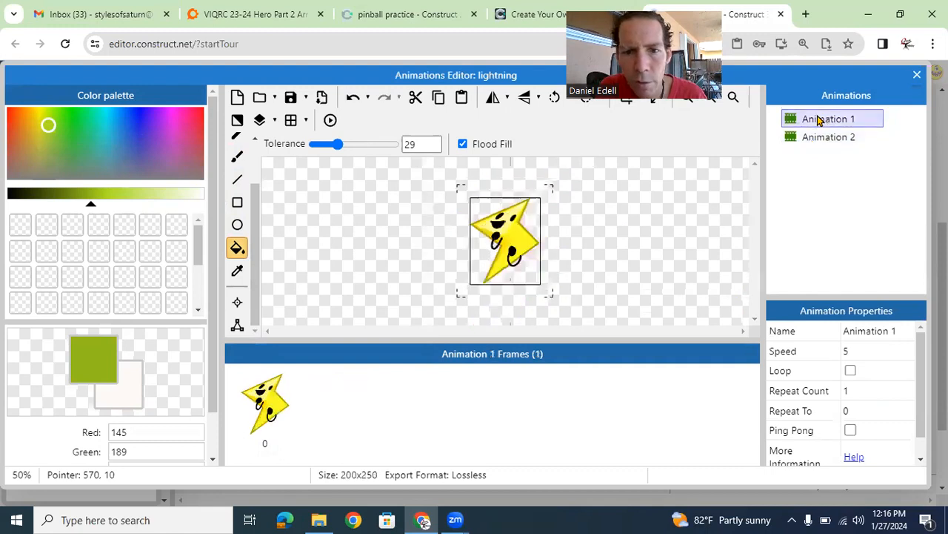
- Add a collision polygon point to Animation 2's green frame and move it into the bolt's left notch at about 180, 307
click(237, 302)
click(237, 326)
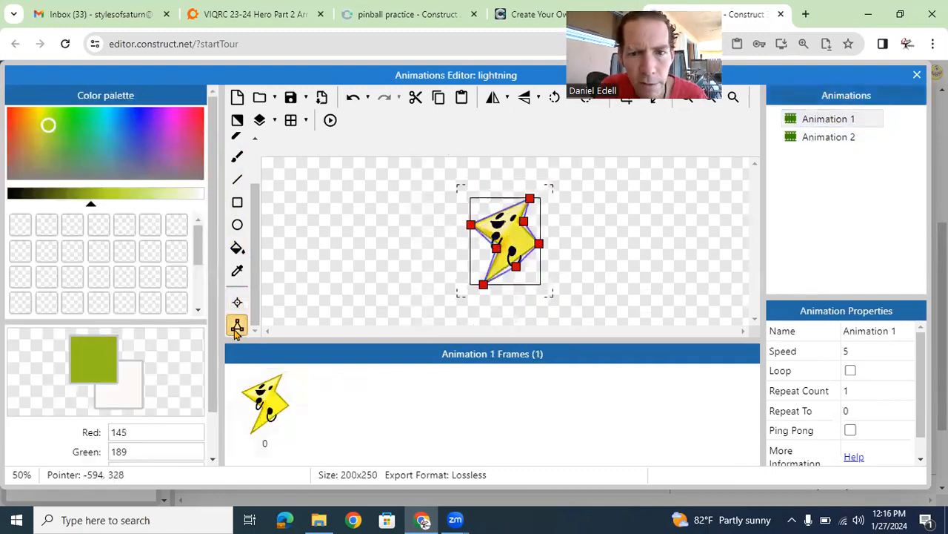
click(828, 139)
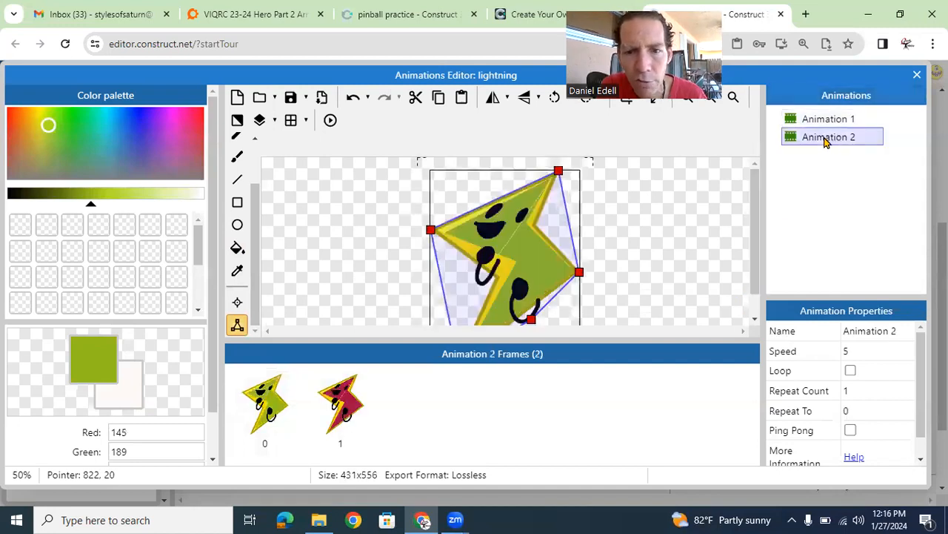
scroll(752, 206, down, 2)
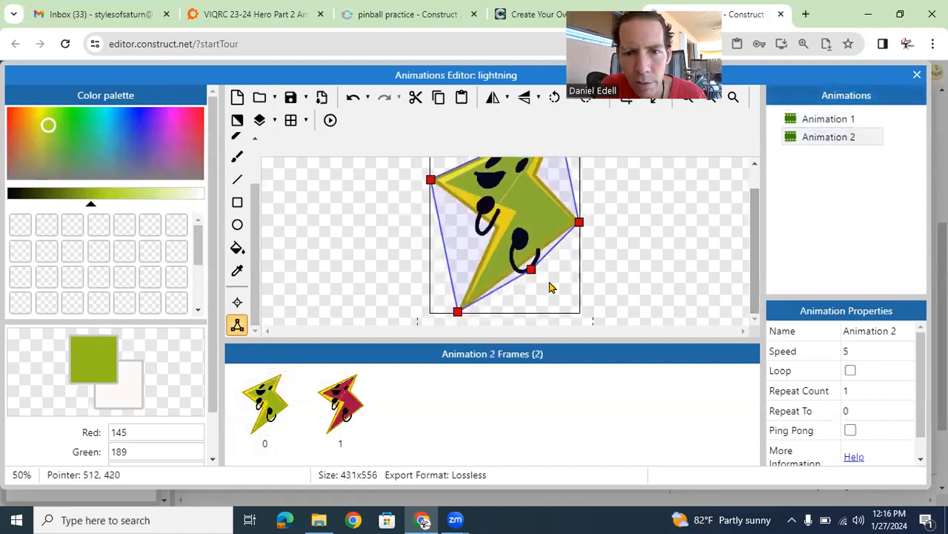
double_click(458, 312)
drag(444, 245, 493, 228)
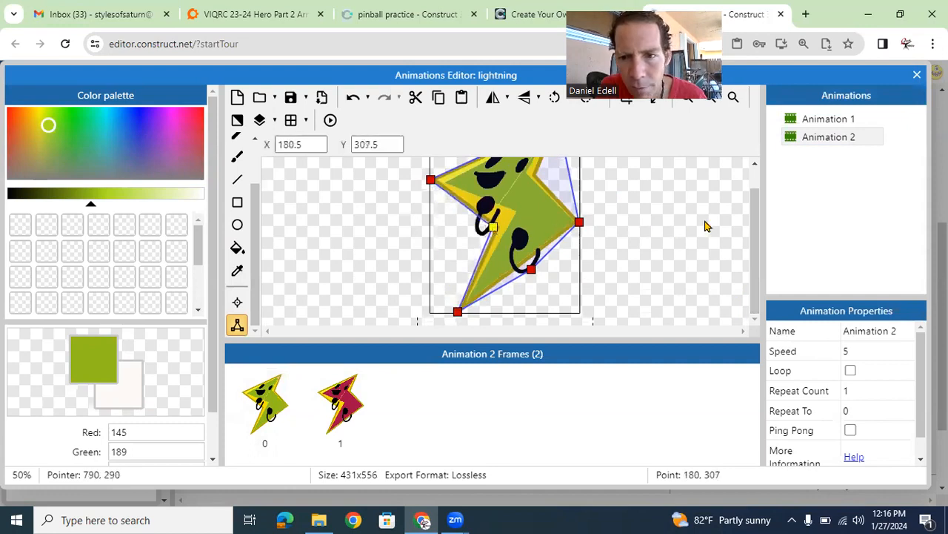
- Add a polygon point on the green bolt's right side, placing the points at the notch near 308, 153 and the tip near 420, 308
click(755, 238)
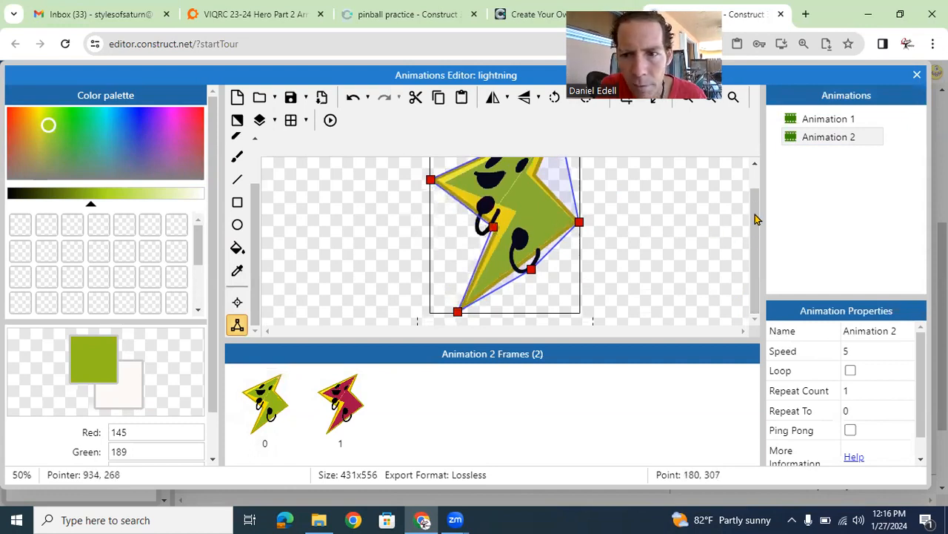
drag(756, 218, 763, 161)
click(580, 272)
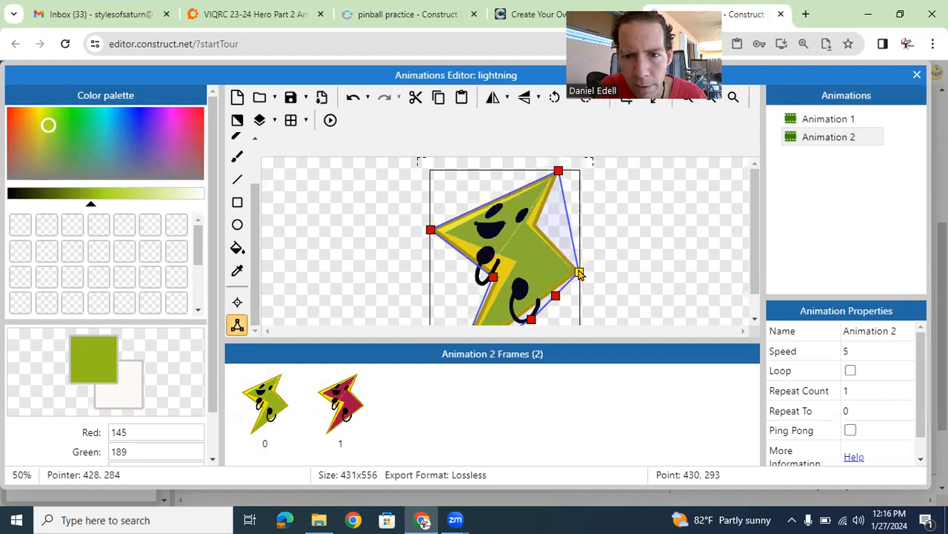
drag(579, 273, 536, 226)
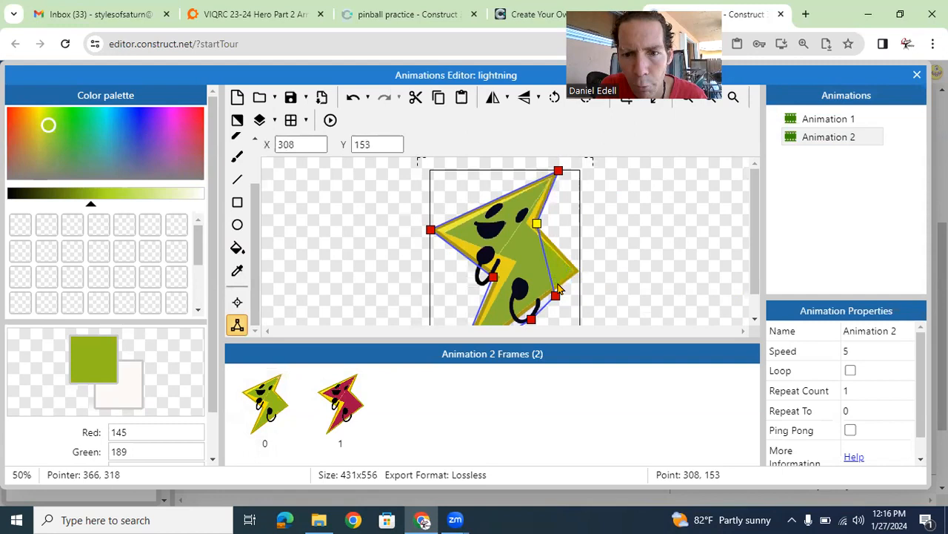
drag(558, 296, 579, 277)
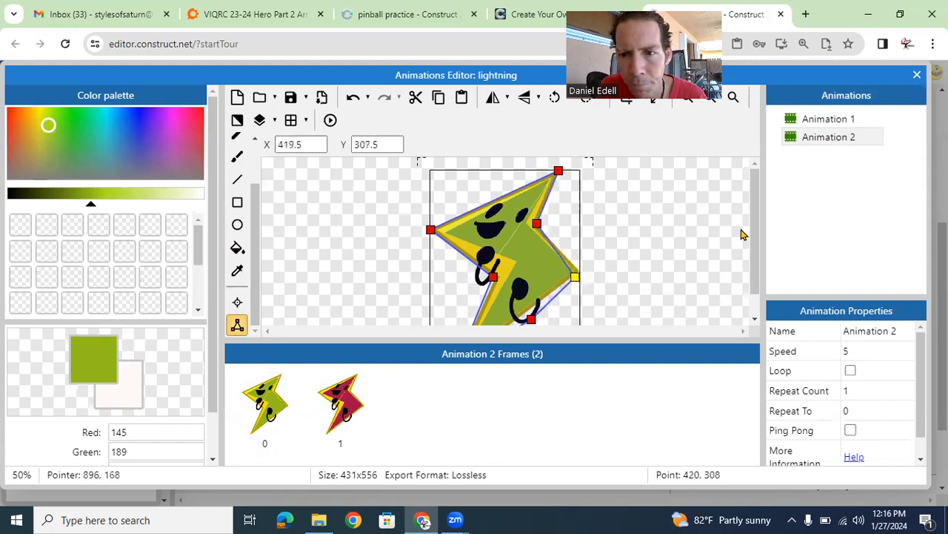
- Move the polygon point beside the green bolt's lower hand inward to about 301, 402
drag(755, 230, 756, 241)
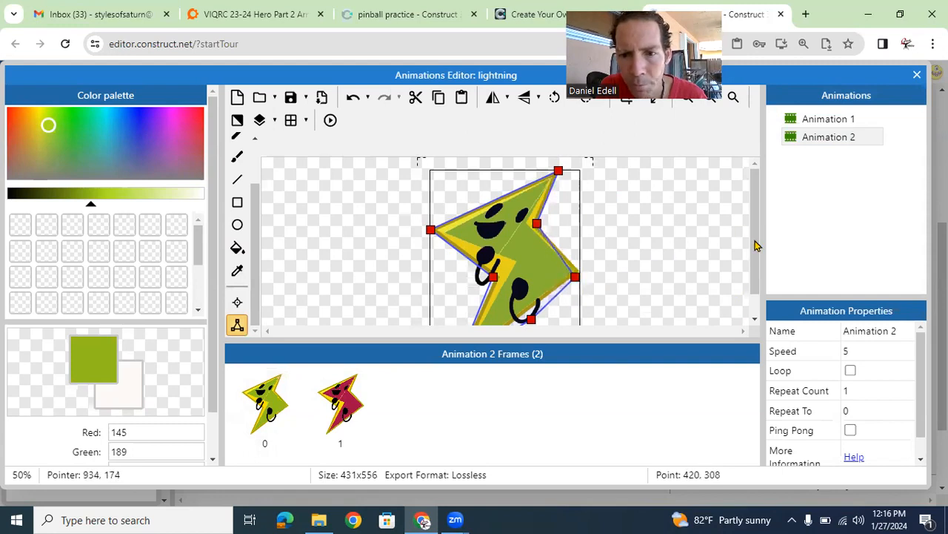
click(755, 322)
drag(531, 270, 534, 261)
- On Animation 2's red frame, add a polygon point in the bolt's left notch and move the lower-hand point inward to about 293, 402
click(340, 404)
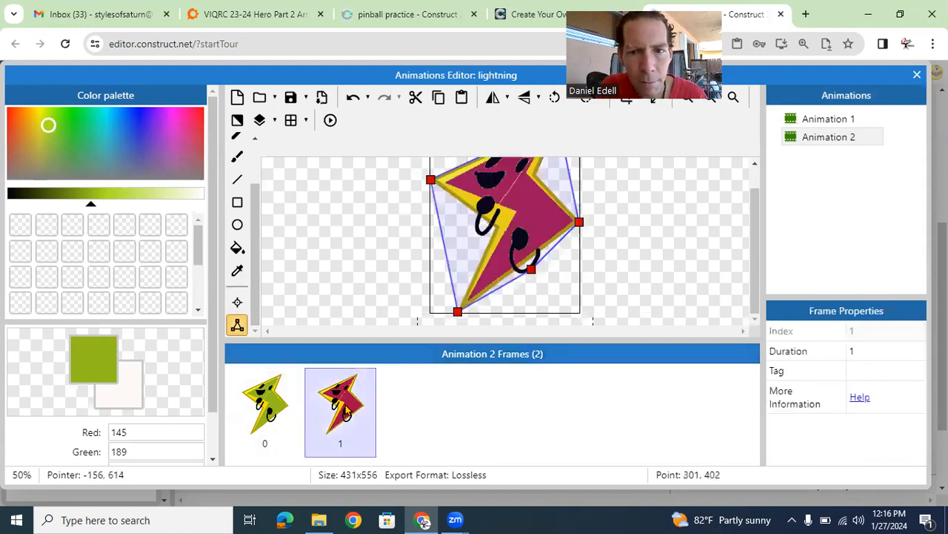
click(457, 312)
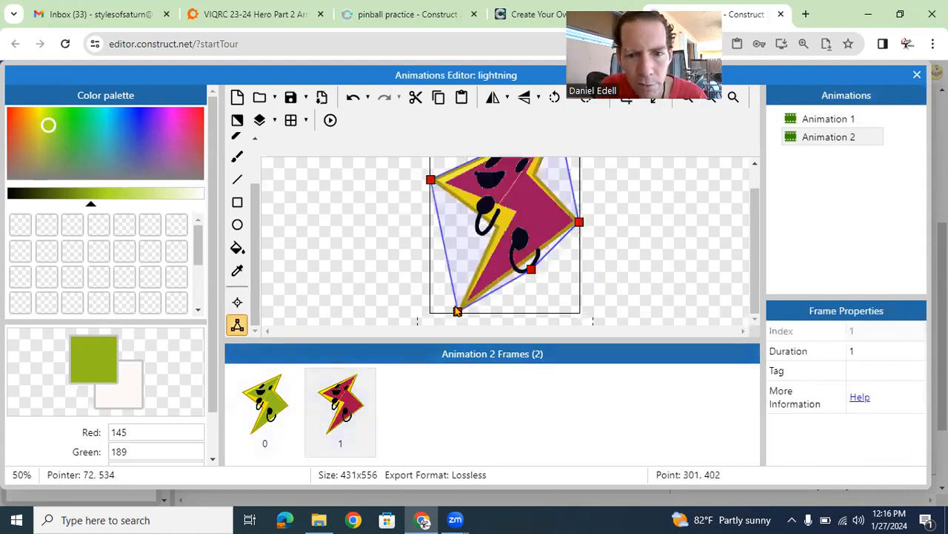
double_click(457, 312)
drag(444, 247, 495, 234)
drag(530, 269, 531, 261)
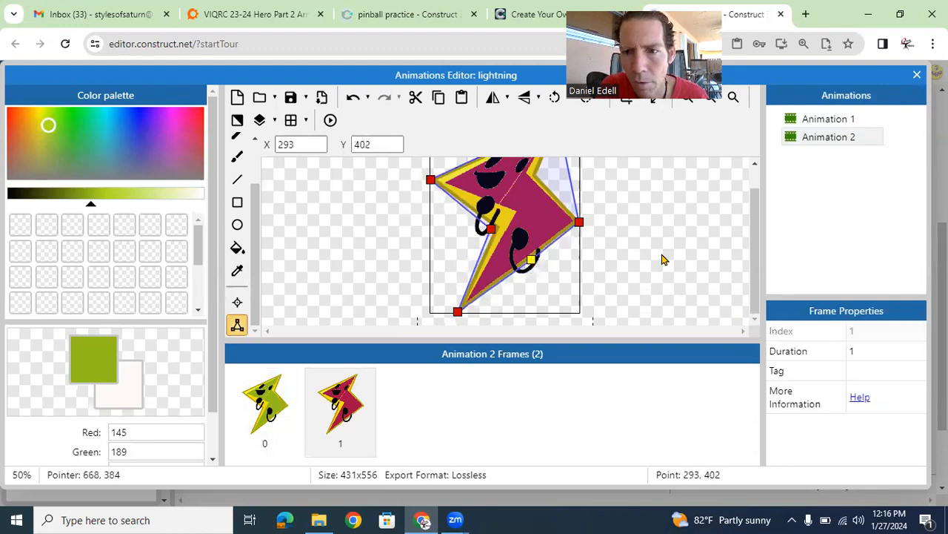
- Add a polygon point in the red bolt's right notch at about 315, 153 and close the lightning sprite's animation editor
click(757, 260)
scroll(756, 211, up, 1)
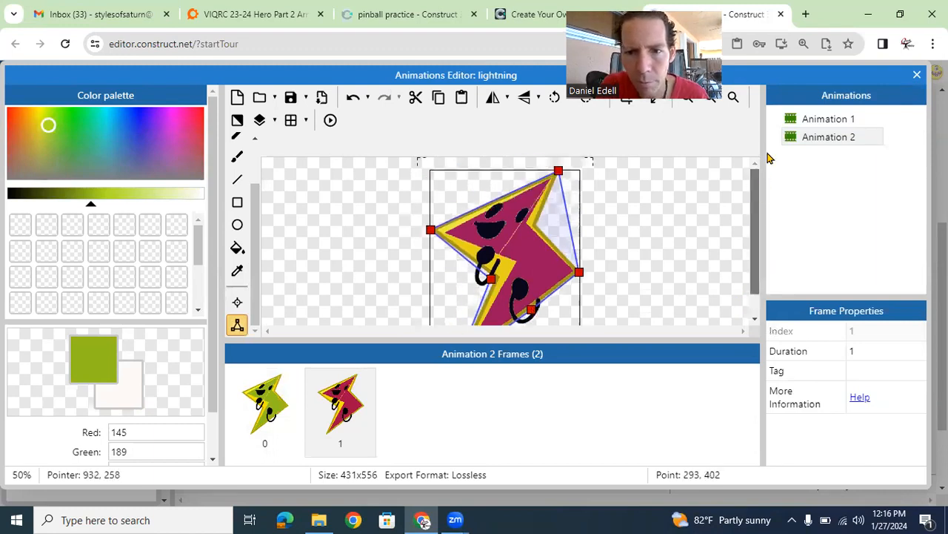
click(559, 172)
double_click(559, 172)
drag(566, 219, 538, 230)
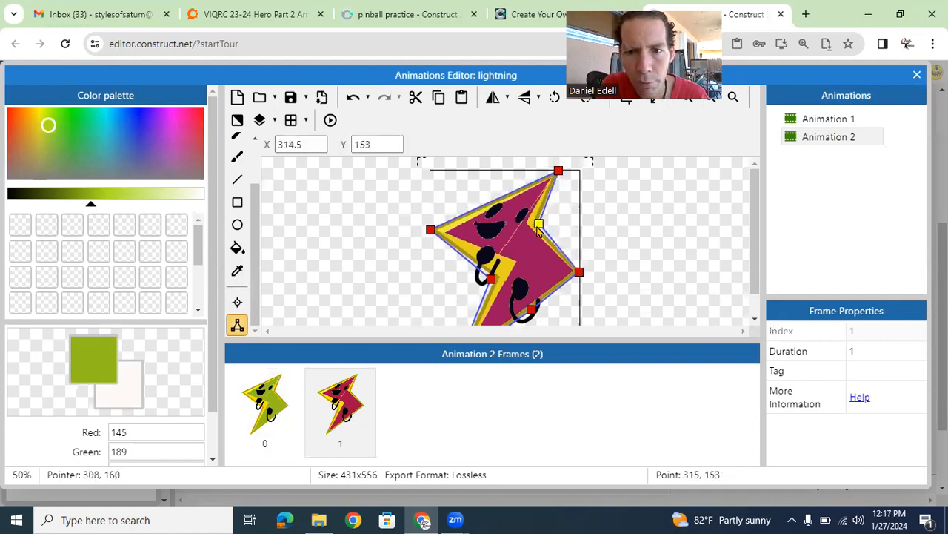
click(238, 302)
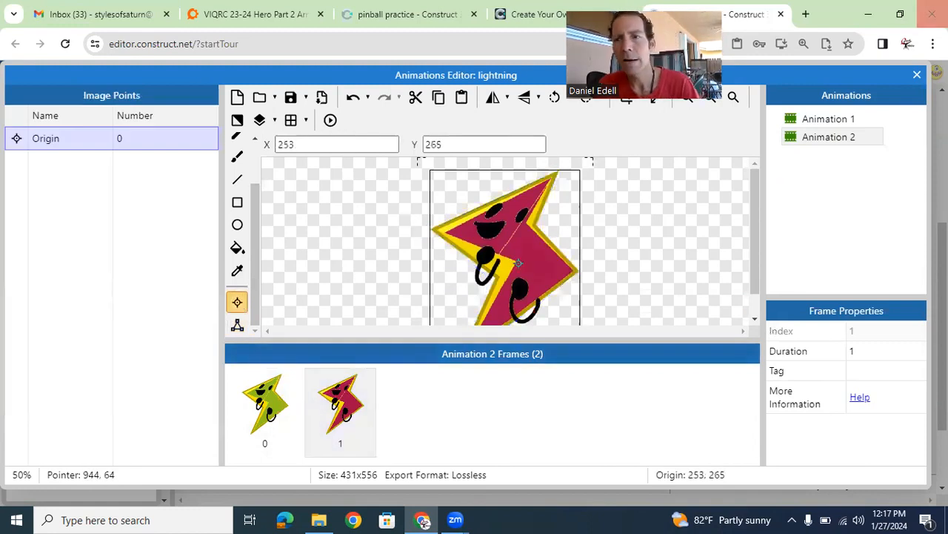
click(917, 75)
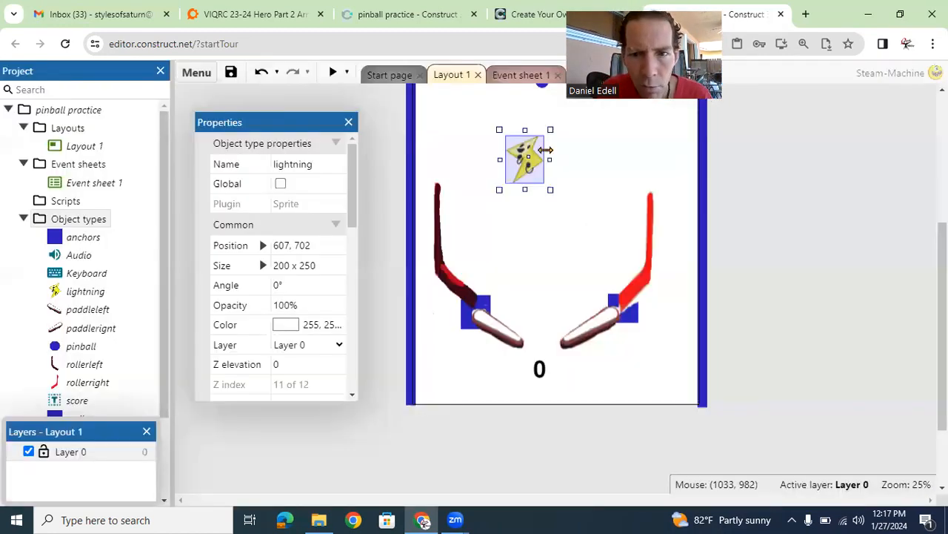
- Place a copy of the lightning sprite on the playfield's right side and move both bolts up near the top wall
drag(521, 151, 643, 145)
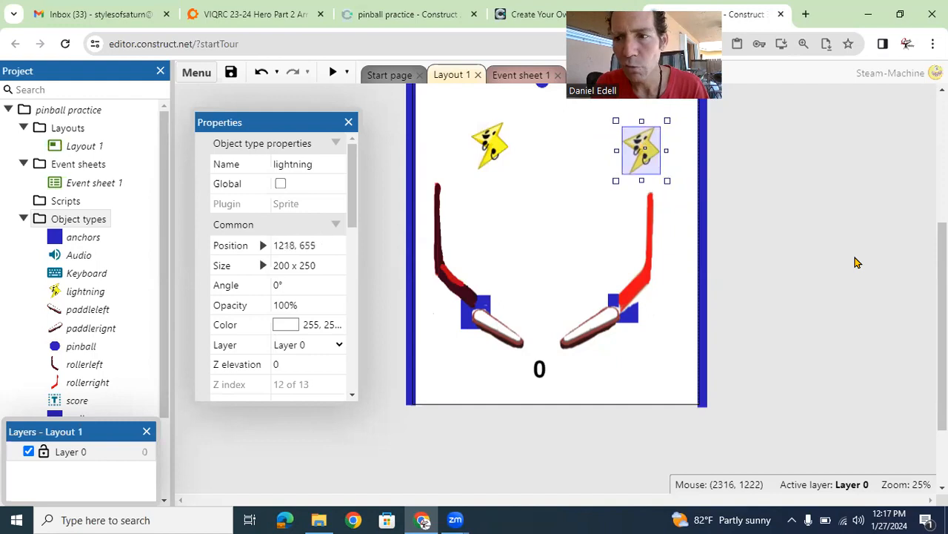
scroll(453, 380, up, 3)
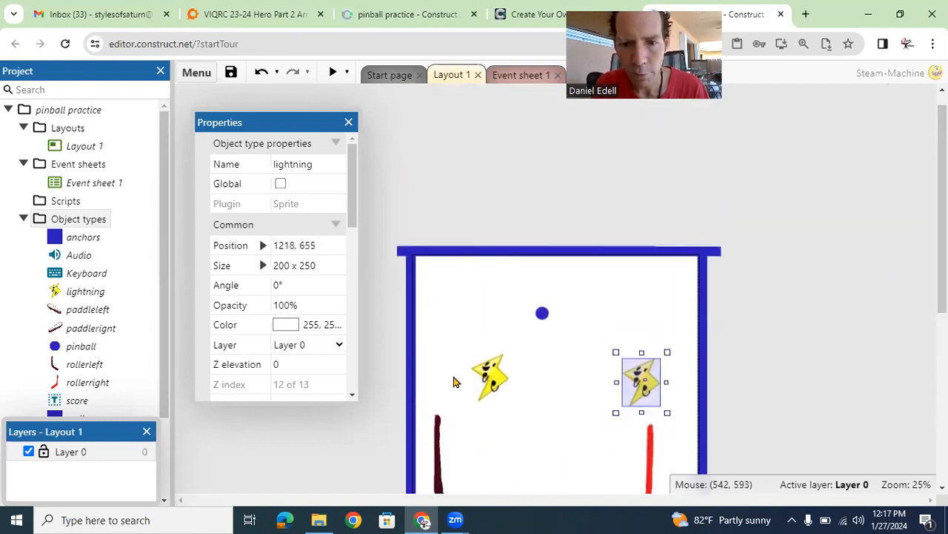
drag(488, 378, 470, 293)
drag(642, 384, 641, 291)
- Shrink both lightning sprites from their upper-right corners to a similar smaller size
drag(663, 258, 647, 277)
click(478, 289)
drag(498, 257, 480, 276)
click(509, 358)
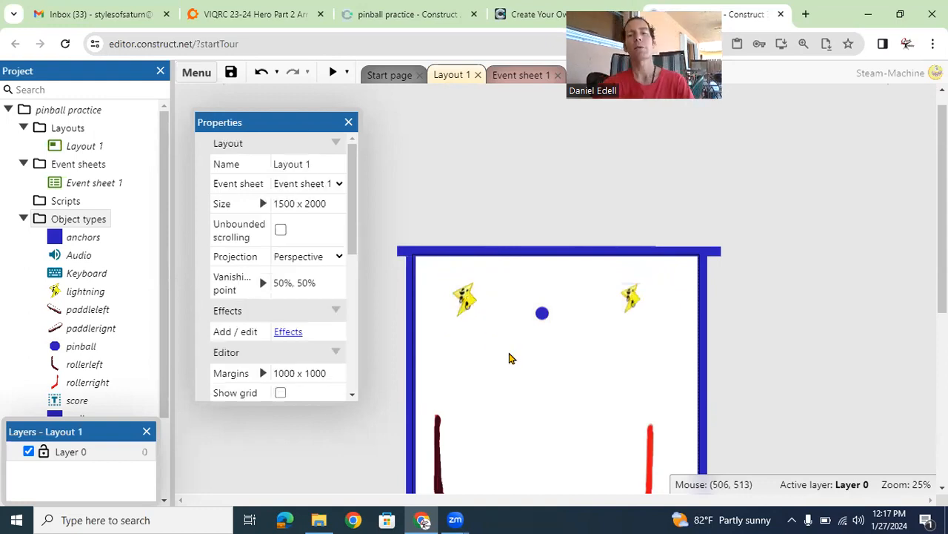
- Insert a new Sprite object named deflectors and place it just below the pinball
right_click(509, 358)
click(557, 375)
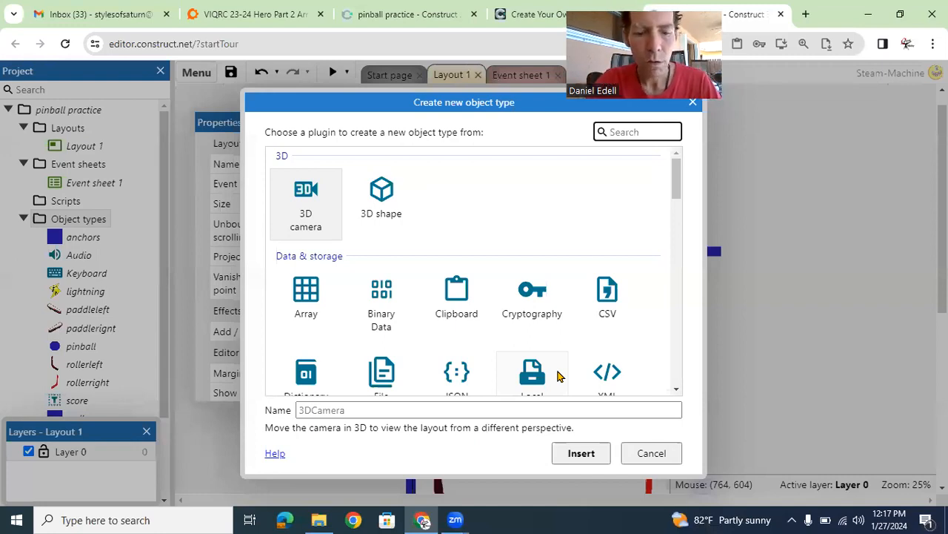
text(sprite)
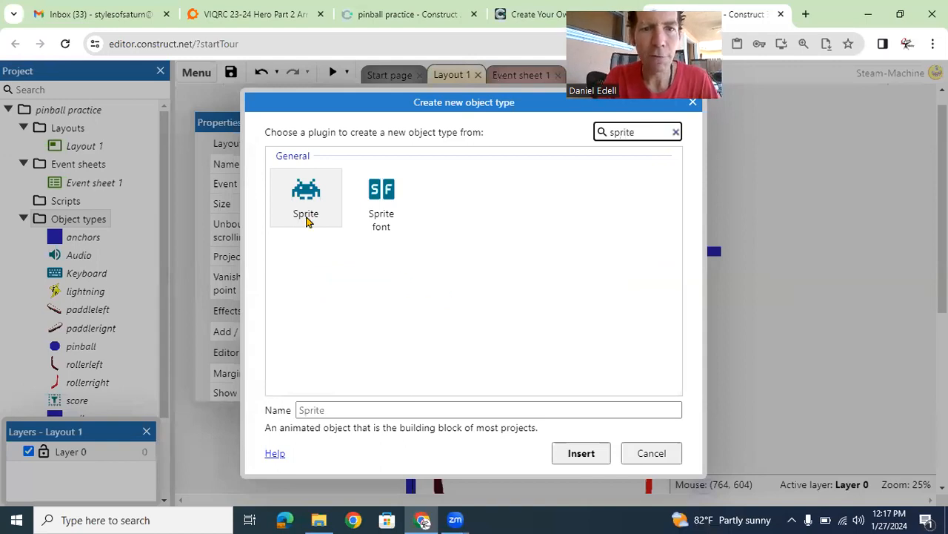
click(307, 215)
click(335, 413)
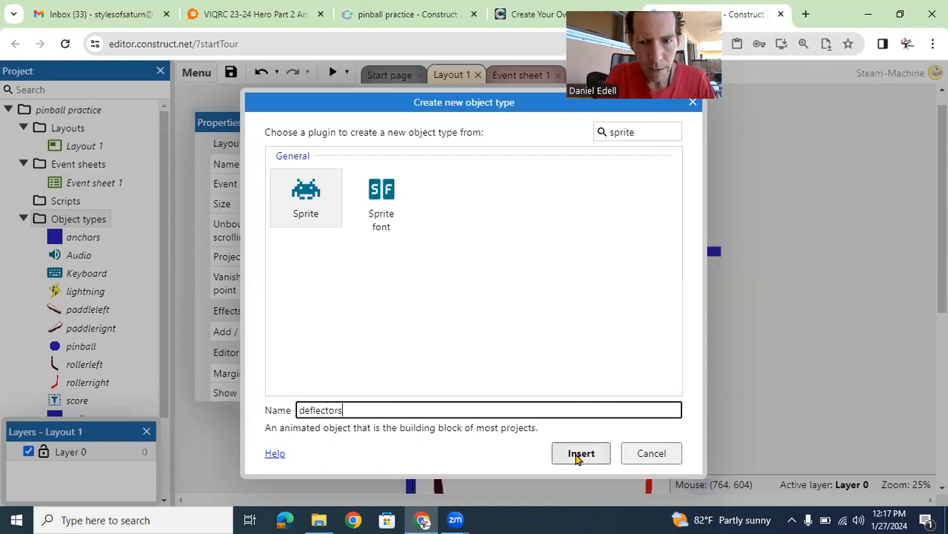
click(579, 455)
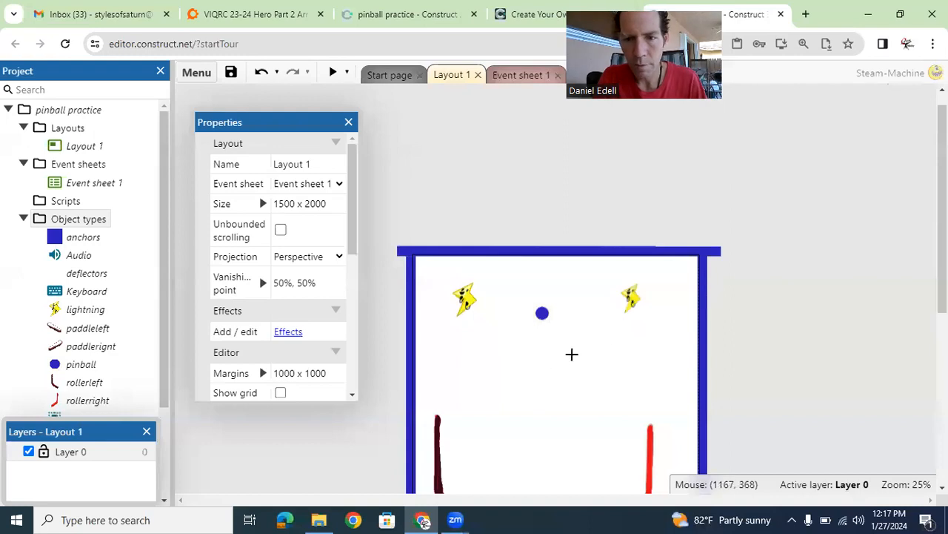
click(560, 368)
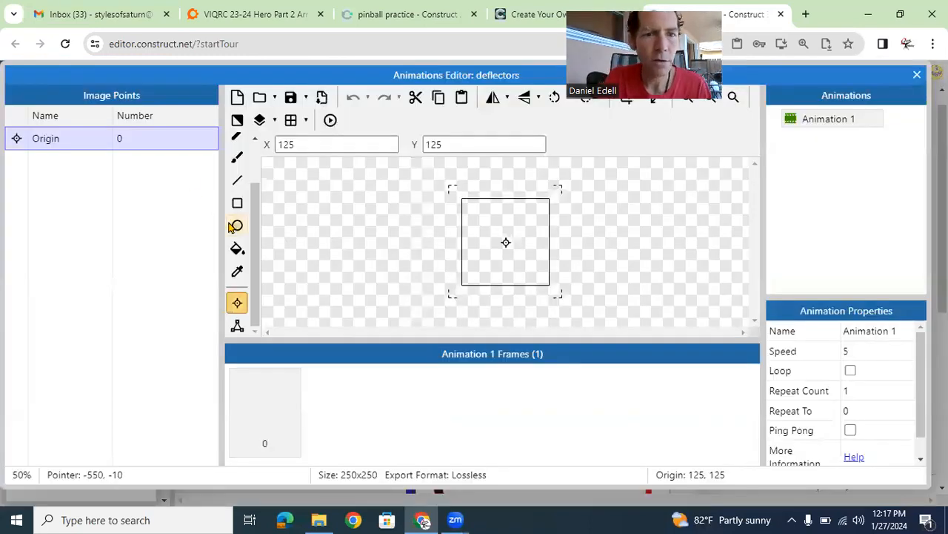
- Draw a filled magenta circle with a white border of thickness 35 near the image's centre, and set the origin at 135, 141
click(237, 227)
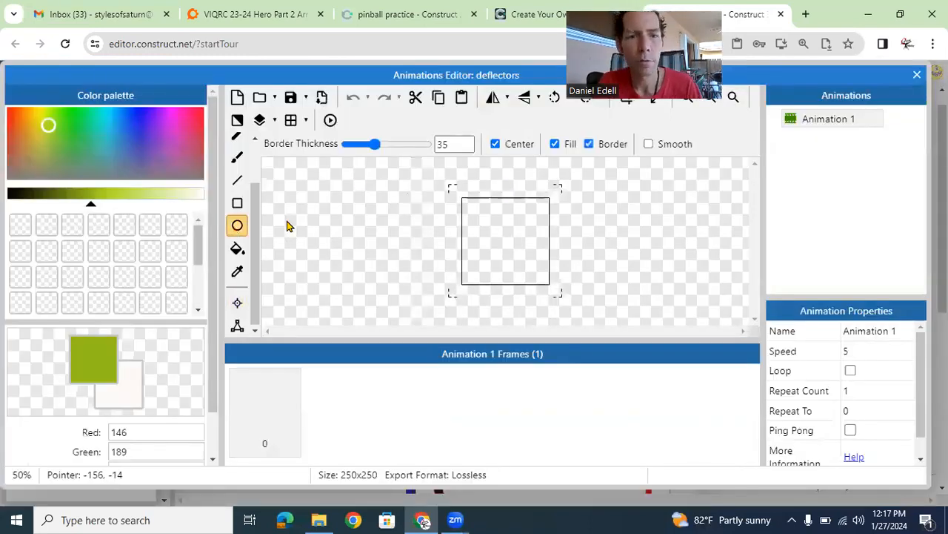
click(146, 126)
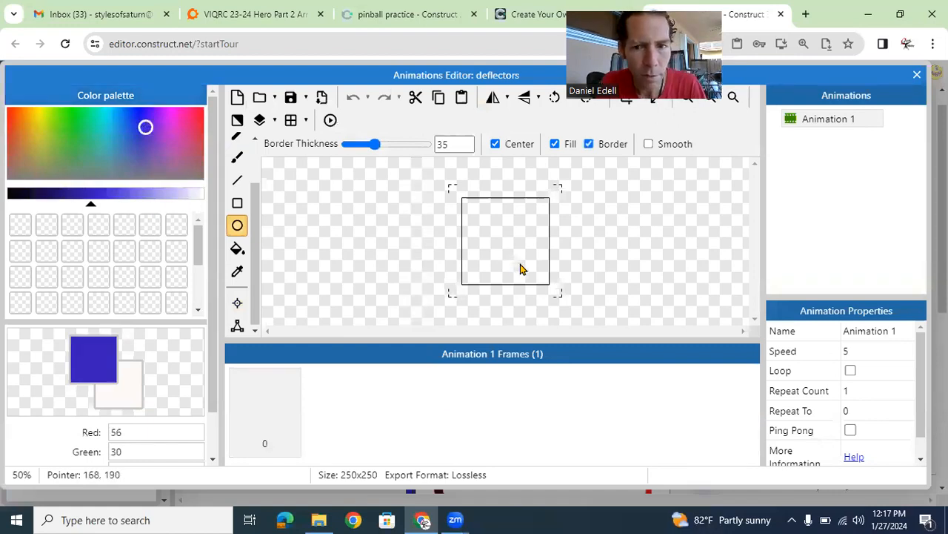
click(179, 131)
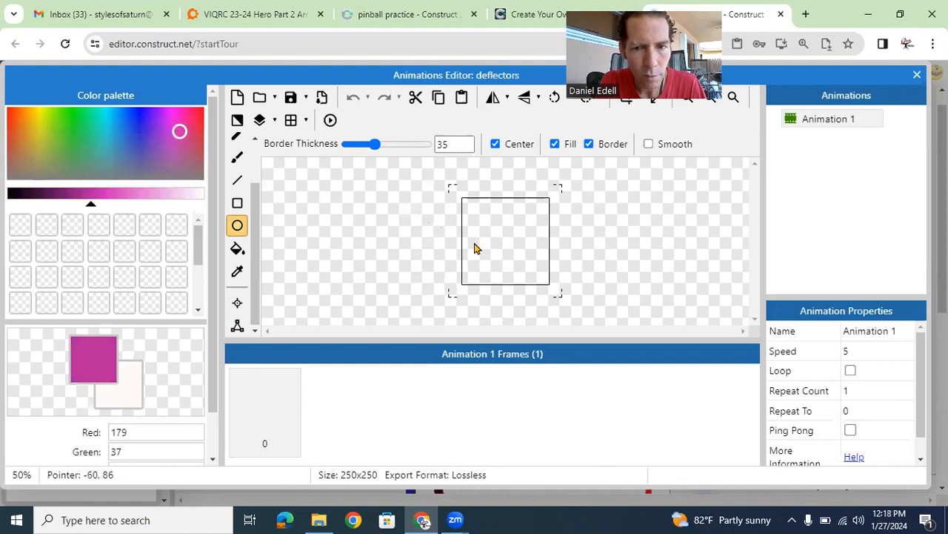
drag(516, 267, 489, 238)
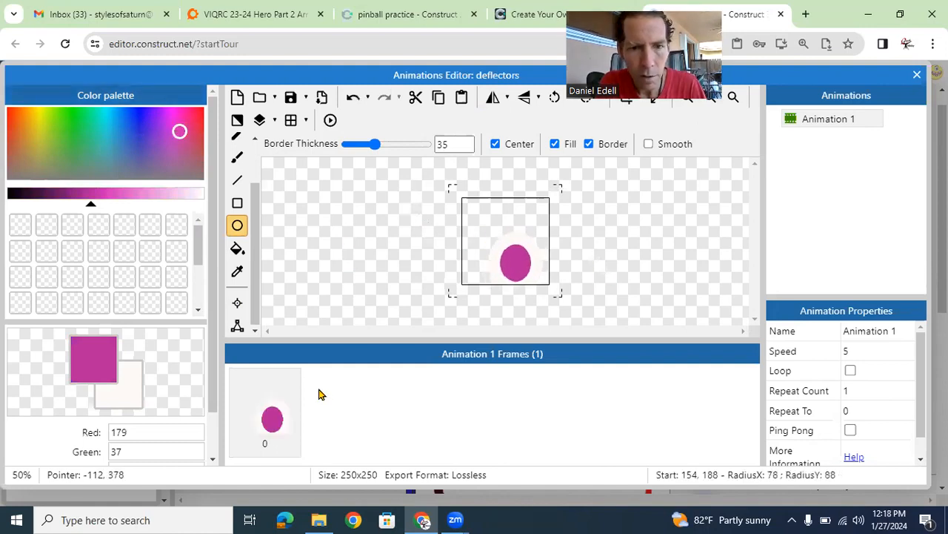
click(237, 97)
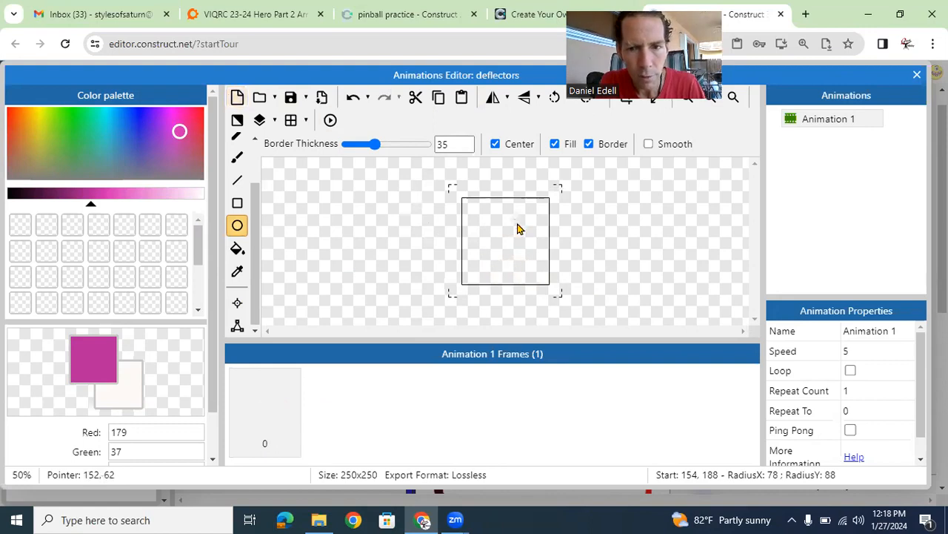
drag(503, 251, 477, 220)
click(237, 303)
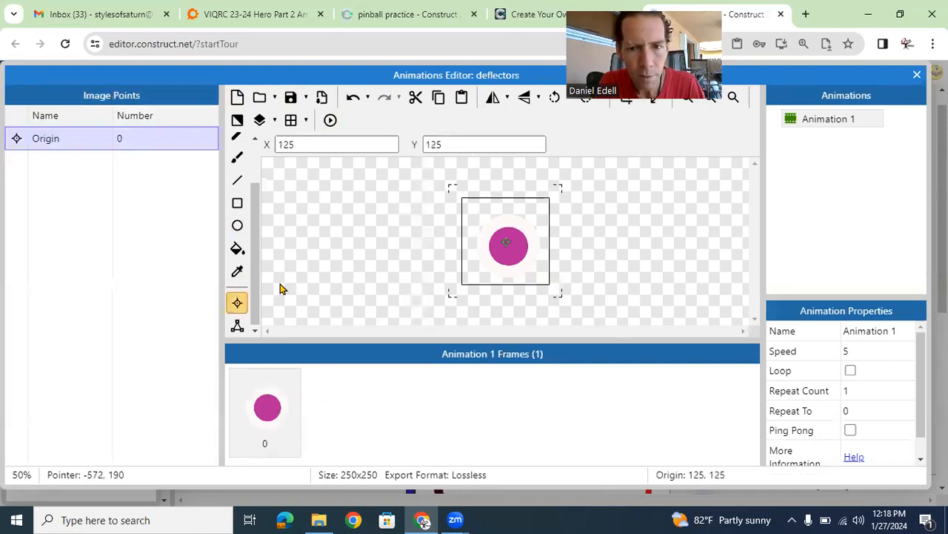
click(509, 246)
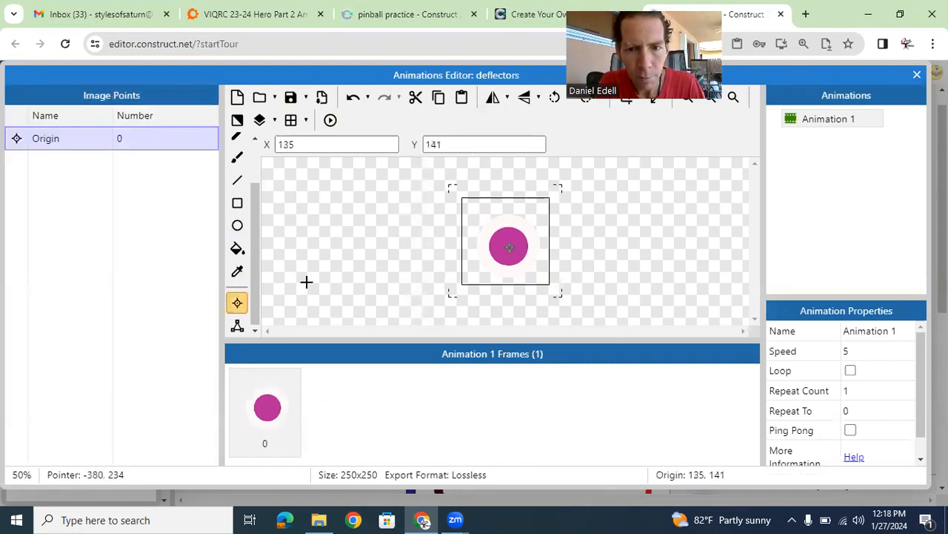
- Fit the deflector's collision polygon around the magenta circle with five points and close the animation editor
click(237, 326)
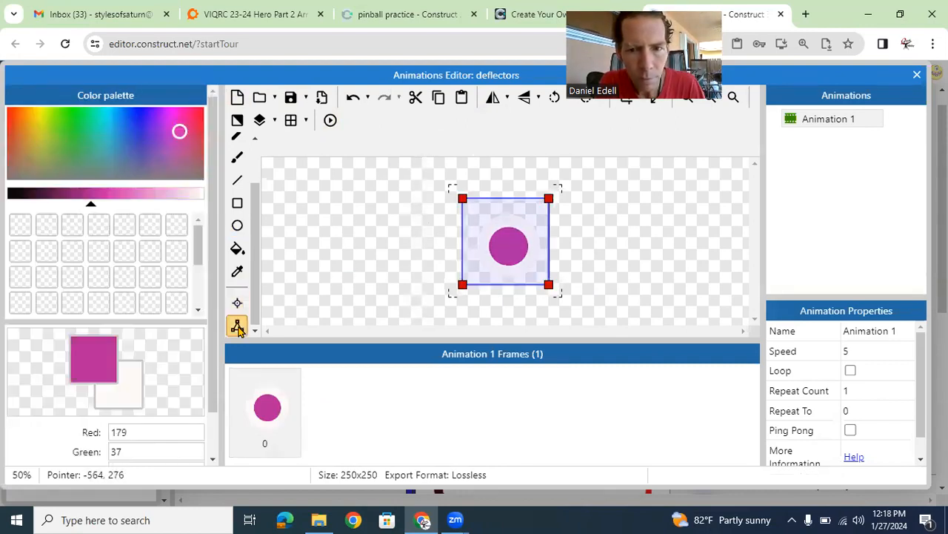
double_click(463, 200)
drag(463, 200, 487, 237)
drag(508, 194, 532, 240)
drag(550, 291, 523, 263)
drag(464, 289, 498, 265)
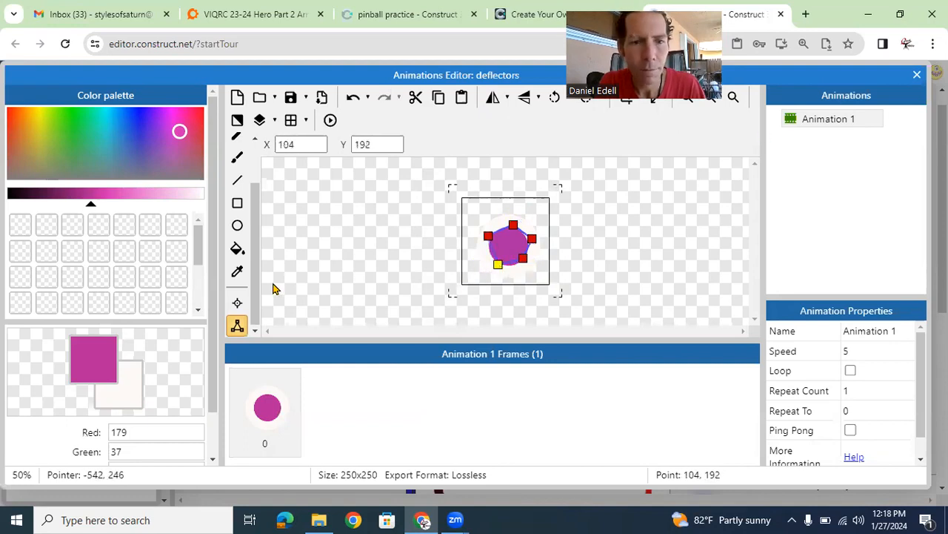
click(238, 302)
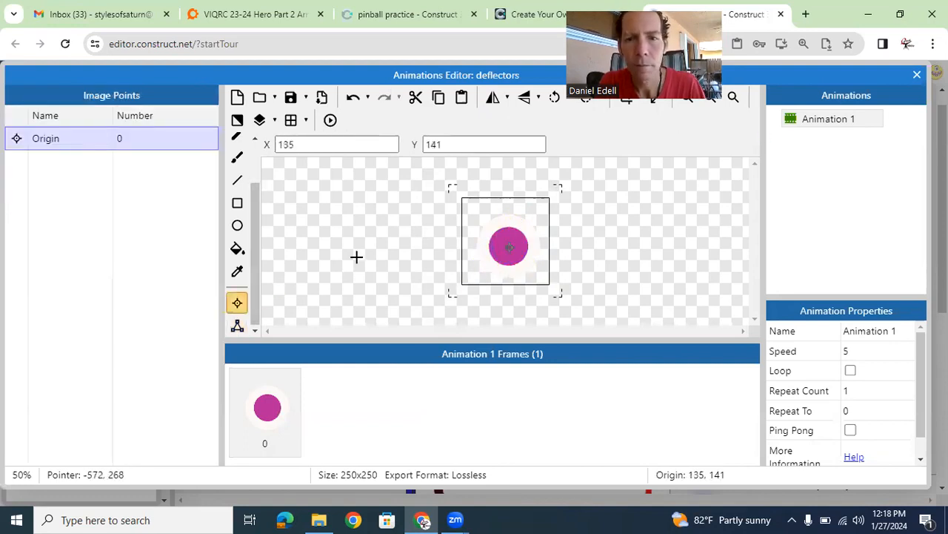
click(919, 74)
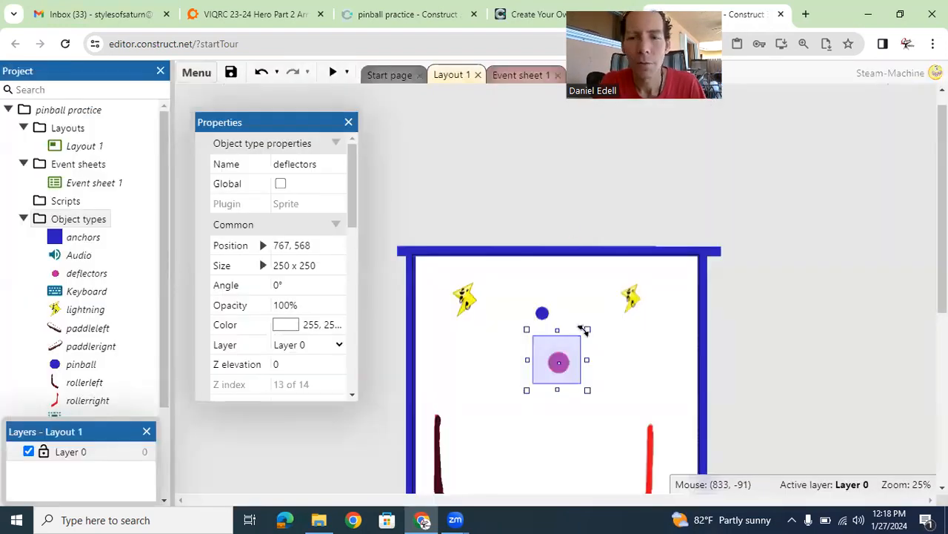
- Move the deflector to about 330, 586 and draw three small white ovals inside its magenta circle
drag(561, 365, 478, 364)
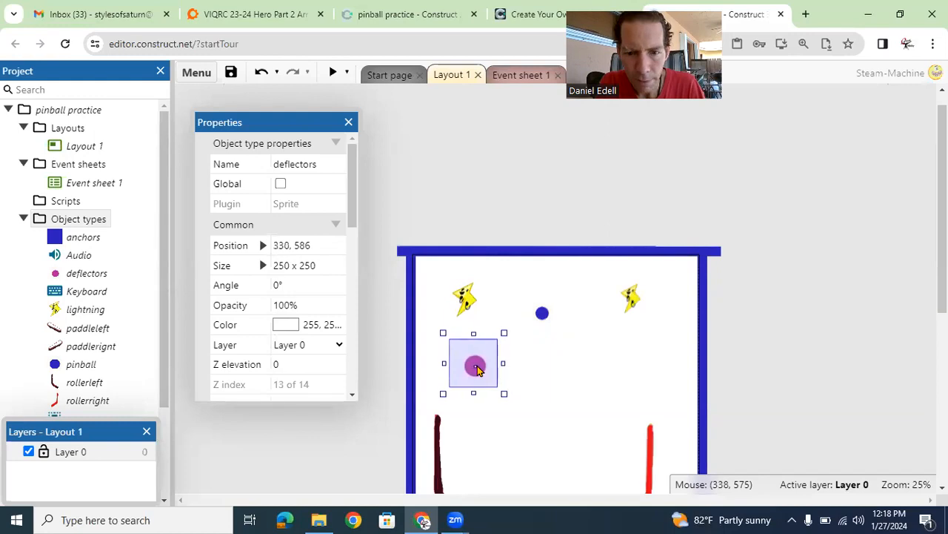
double_click(476, 363)
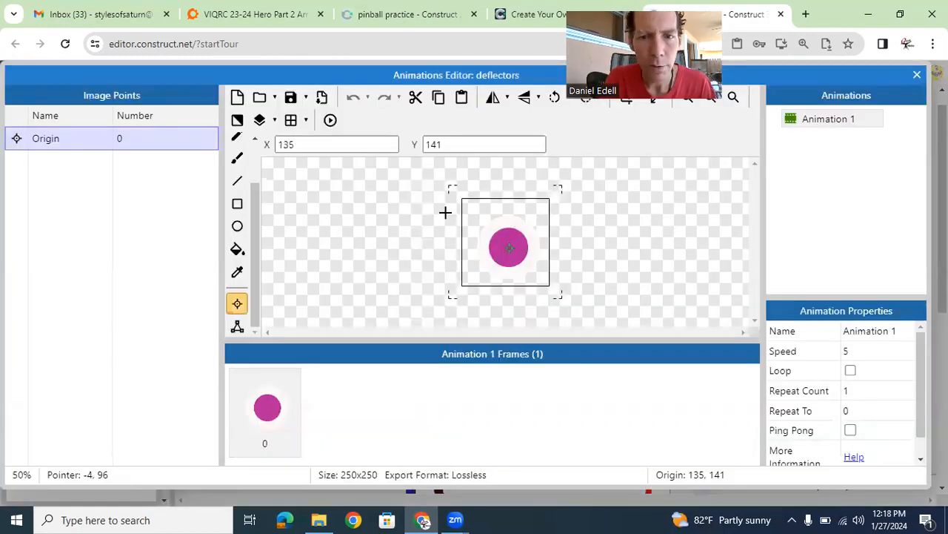
click(237, 226)
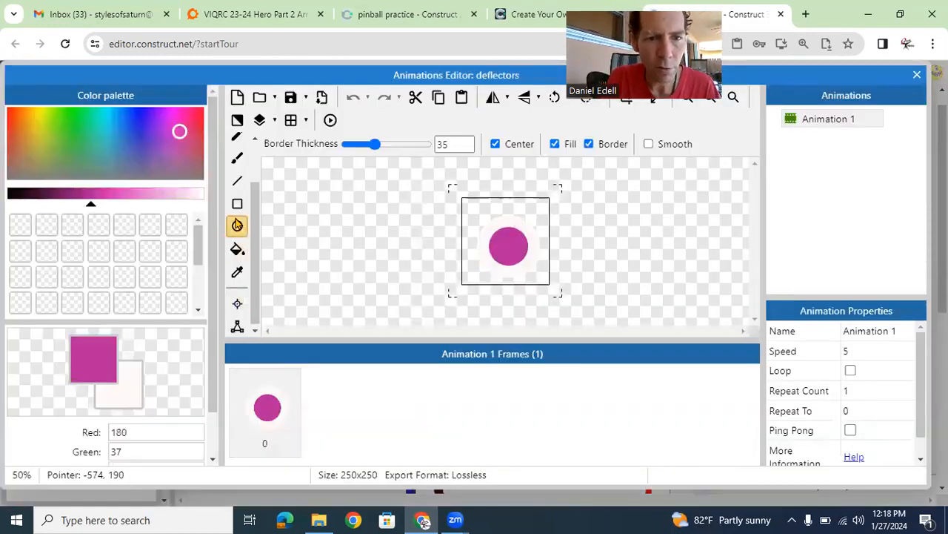
click(152, 144)
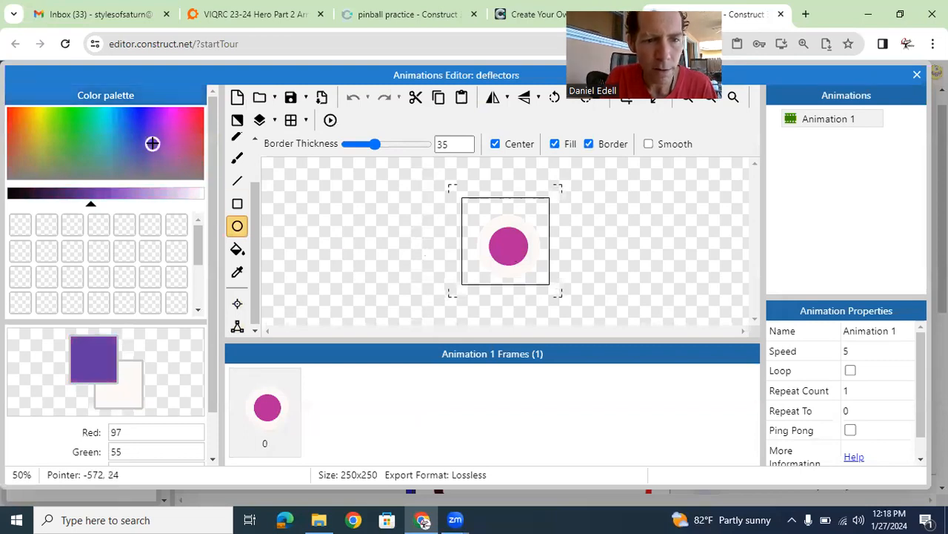
click(68, 119)
mouse_move(510, 254)
mouse_down()
mouse_move(493, 245)
mouse_move(523, 250)
mouse_up()
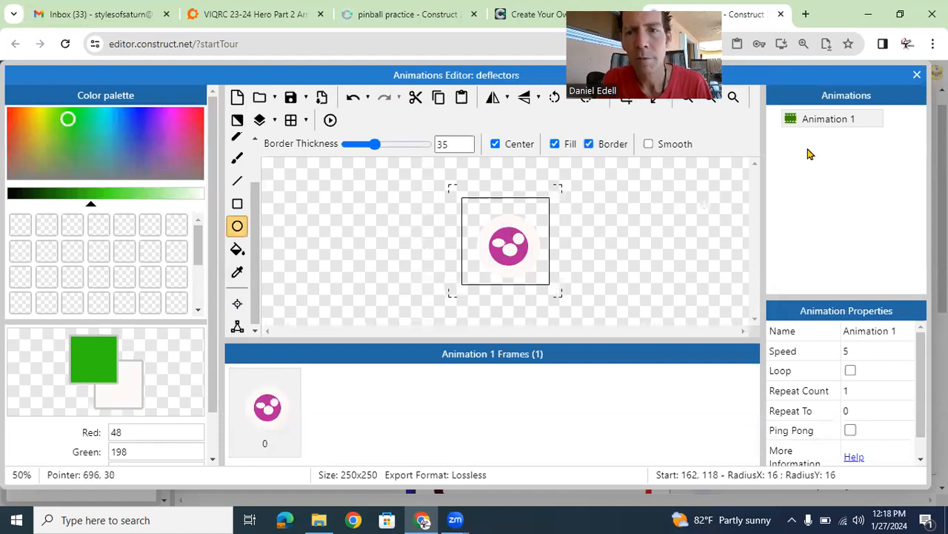
click(915, 76)
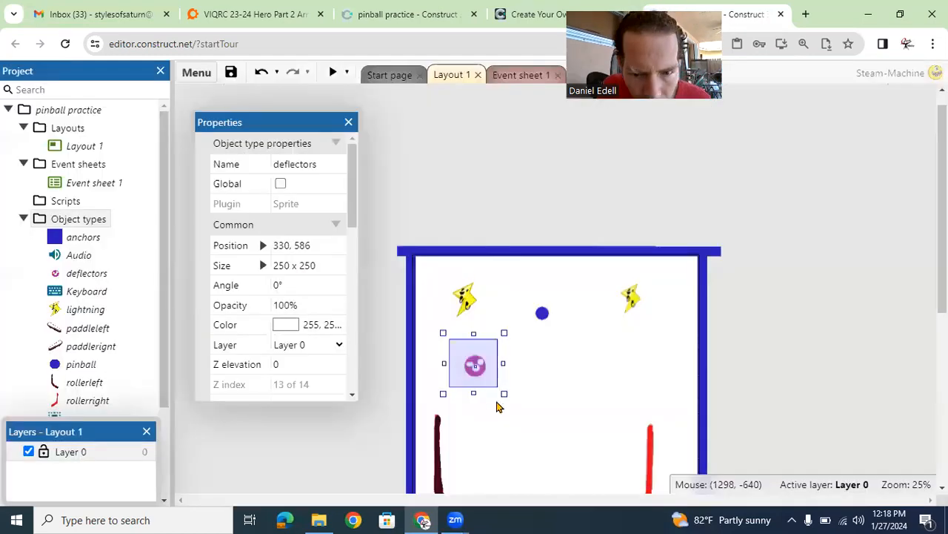
- Move the deflector and scatter copies of it over the playfield above the paddles, for seven deflectors in all
drag(536, 368, 646, 361)
right_click(526, 396)
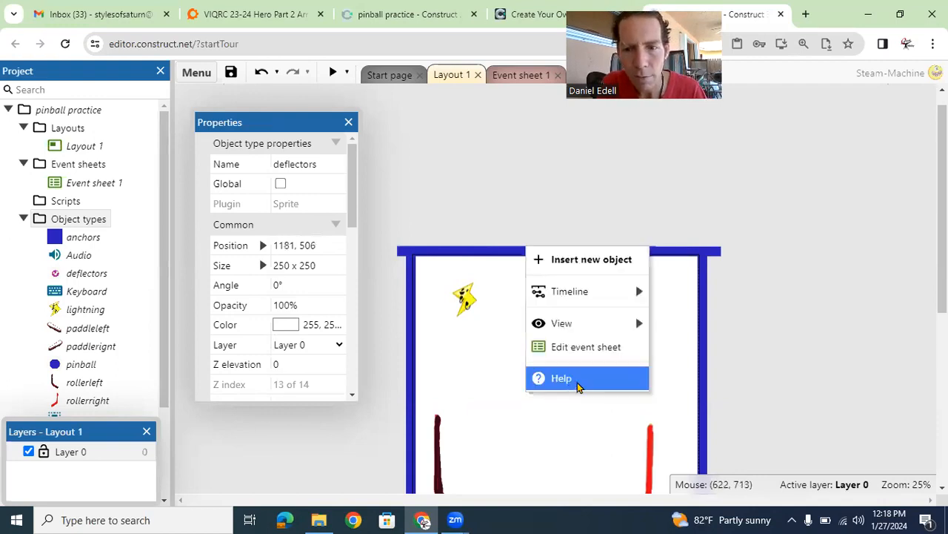
right_click(672, 374)
right_click(632, 348)
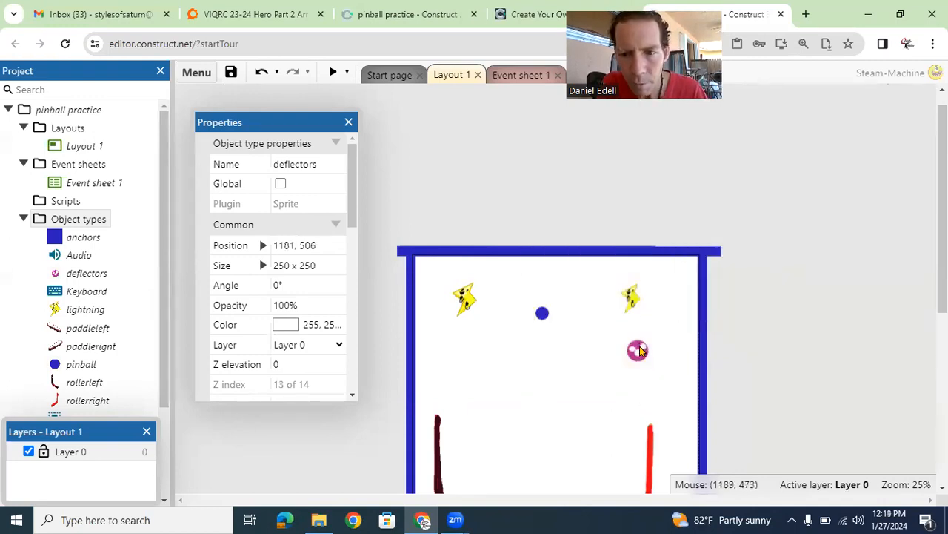
click(628, 348)
ctrl+drag(629, 347, 588, 458)
scroll(689, 254, down, 3)
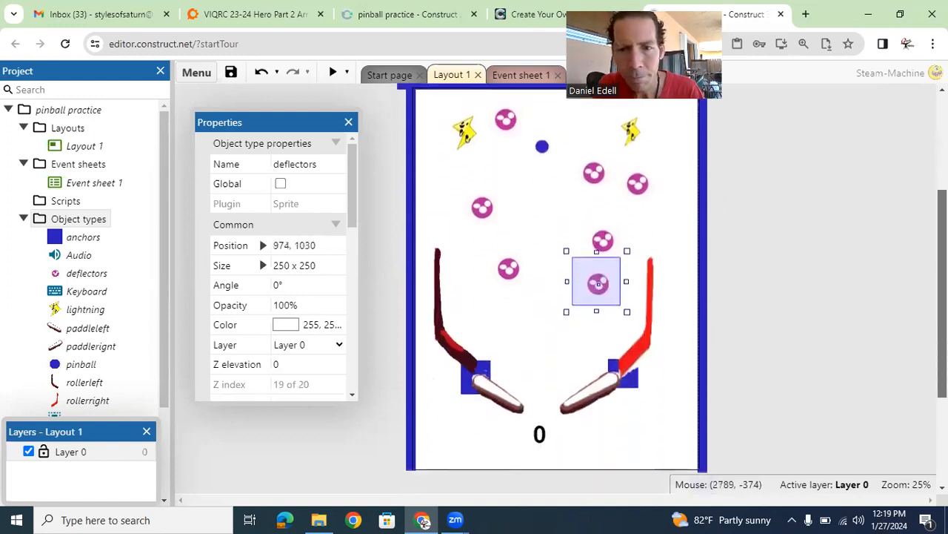
- Reposition three deflectors: the lower-right one to 894, 1212, the lower-left one to 396, 982, and the upper-left one to 207, 569
drag(600, 276, 584, 311)
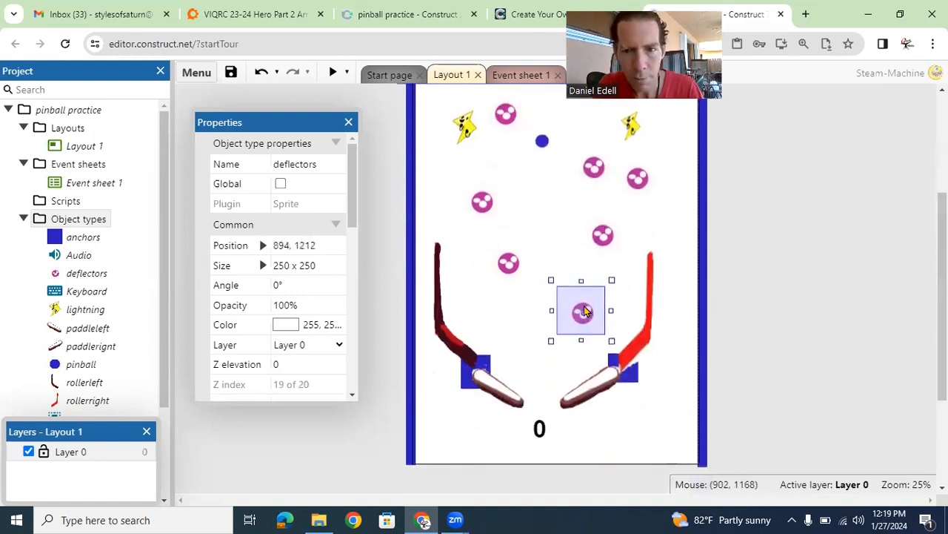
drag(515, 275, 491, 277)
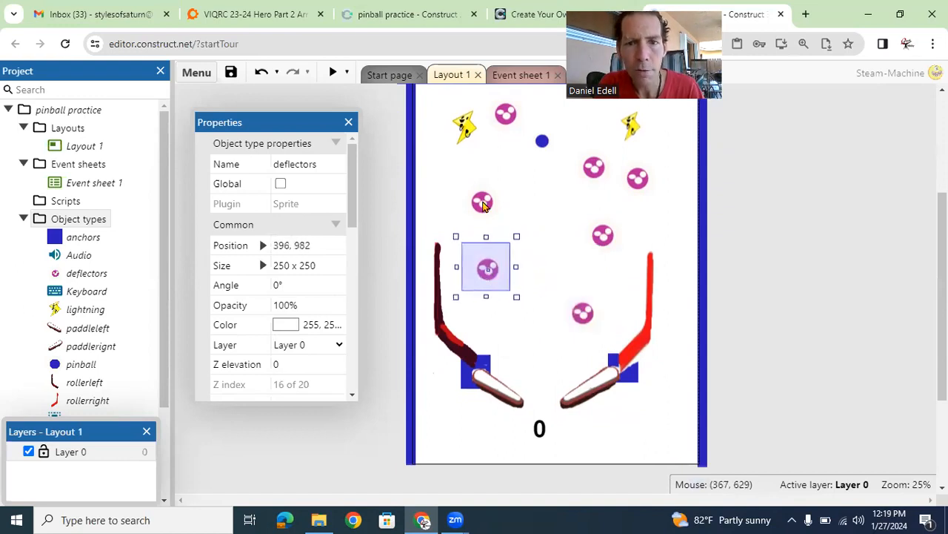
click(480, 202)
drag(480, 202, 454, 193)
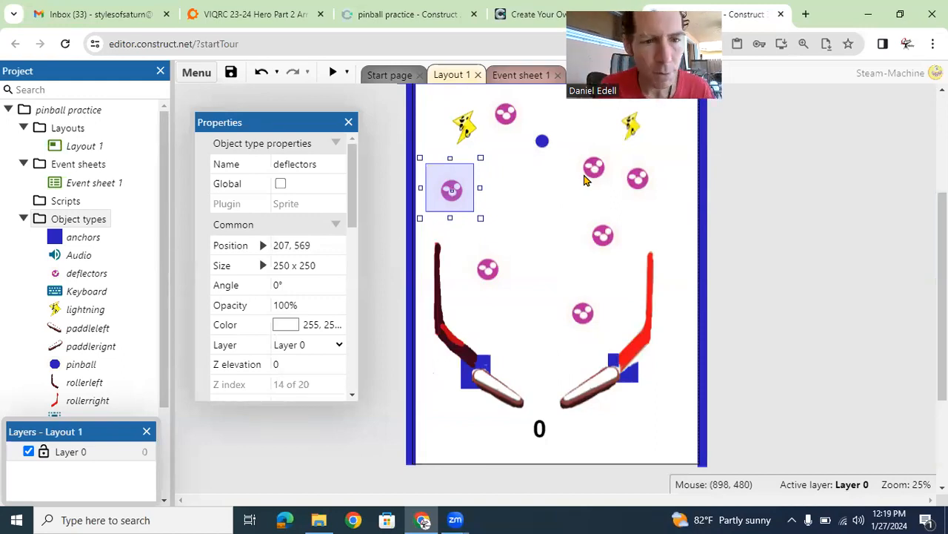
- Add the Physics behavior to the deflectors object type
click(85, 273)
right_click(85, 273)
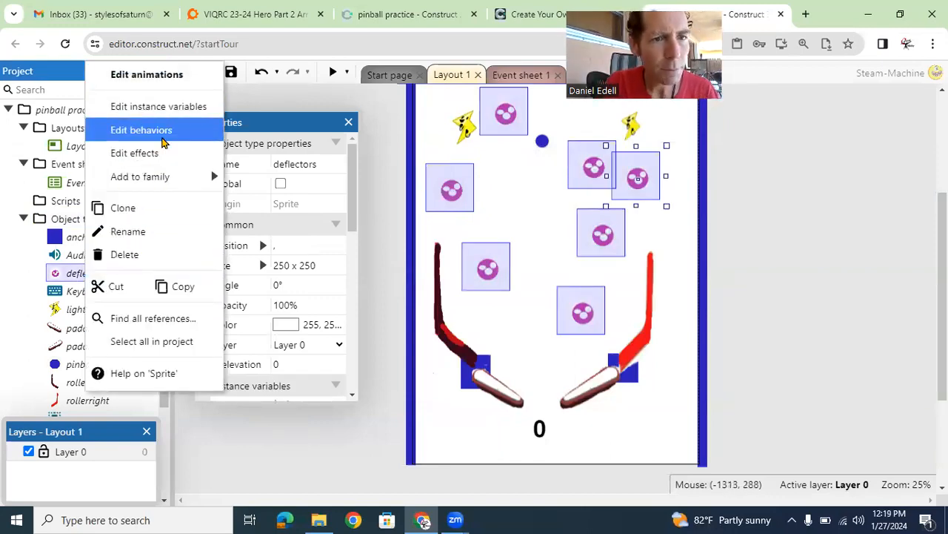
click(163, 131)
click(183, 306)
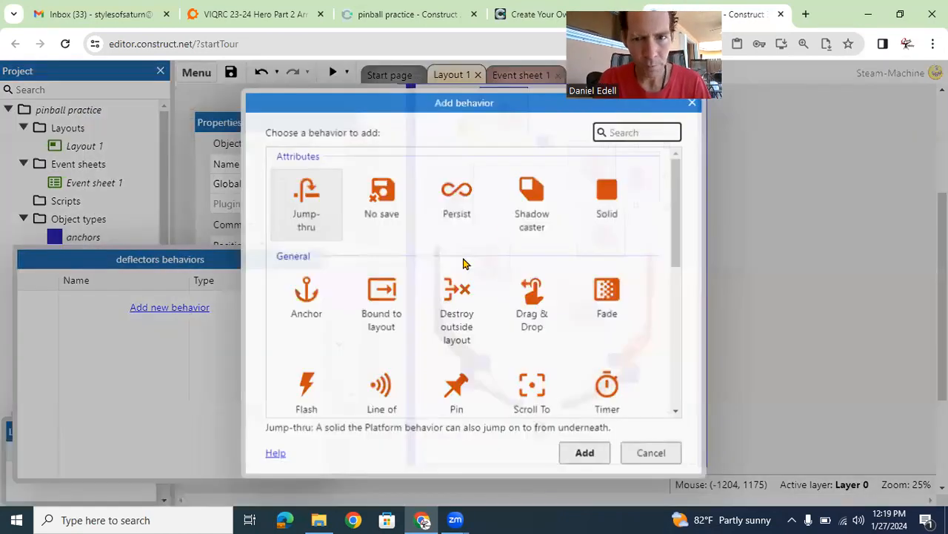
text(physics)
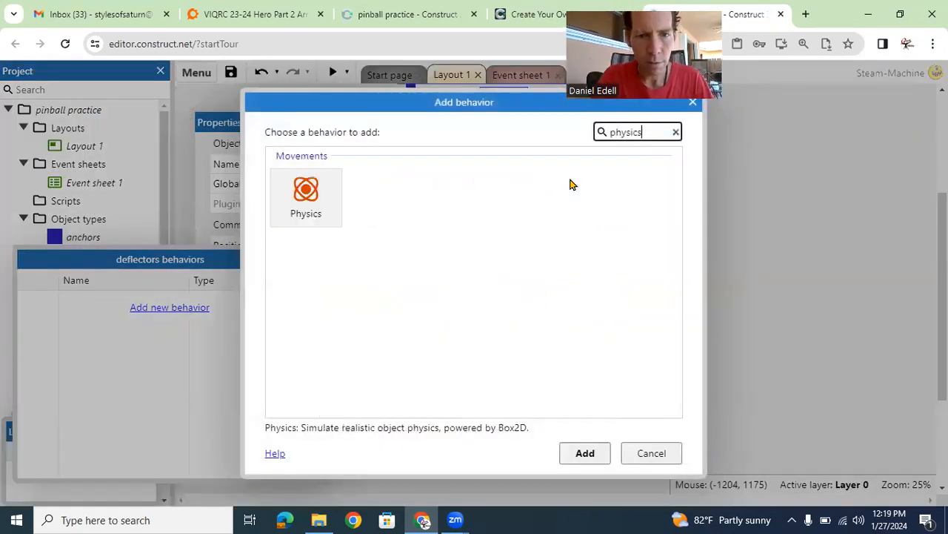
click(315, 187)
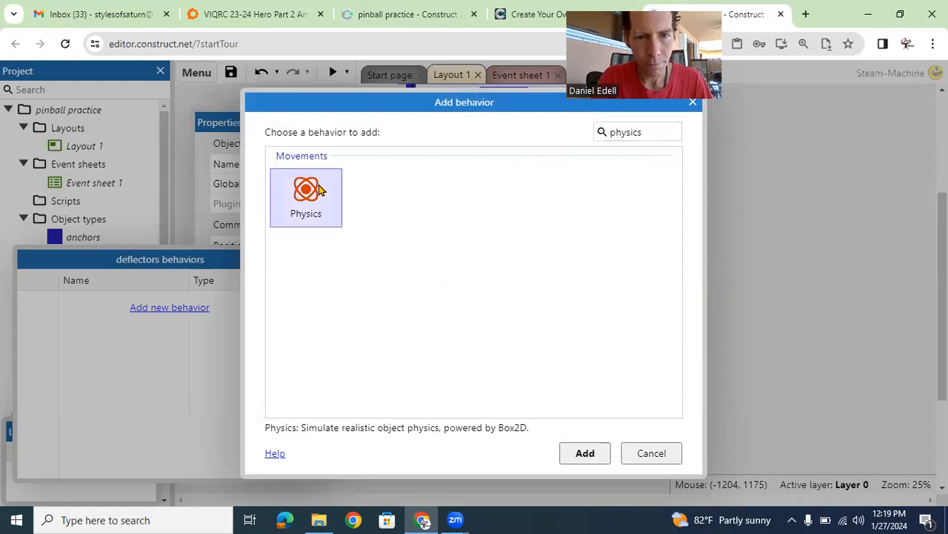
click(580, 453)
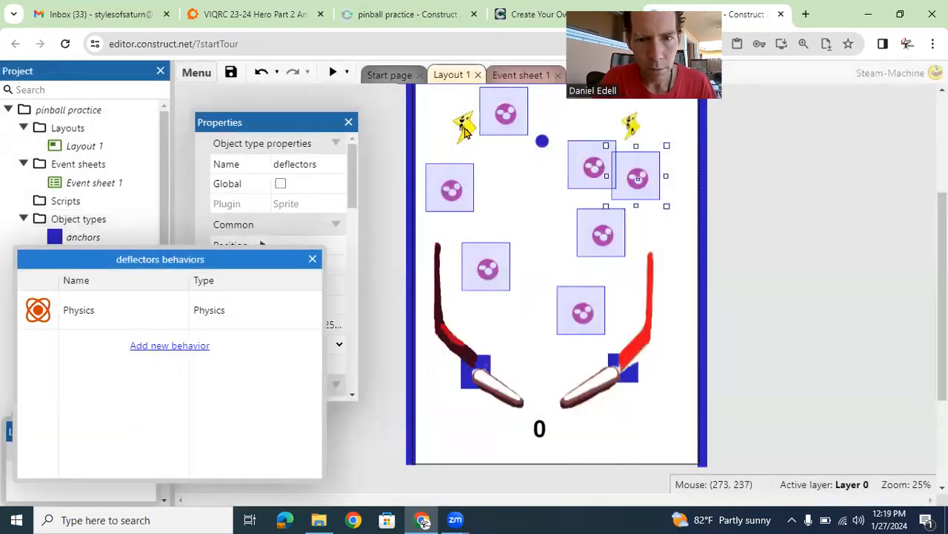
- Make all the deflectors immovable with an elasticity of 1, and preview the game
click(304, 123)
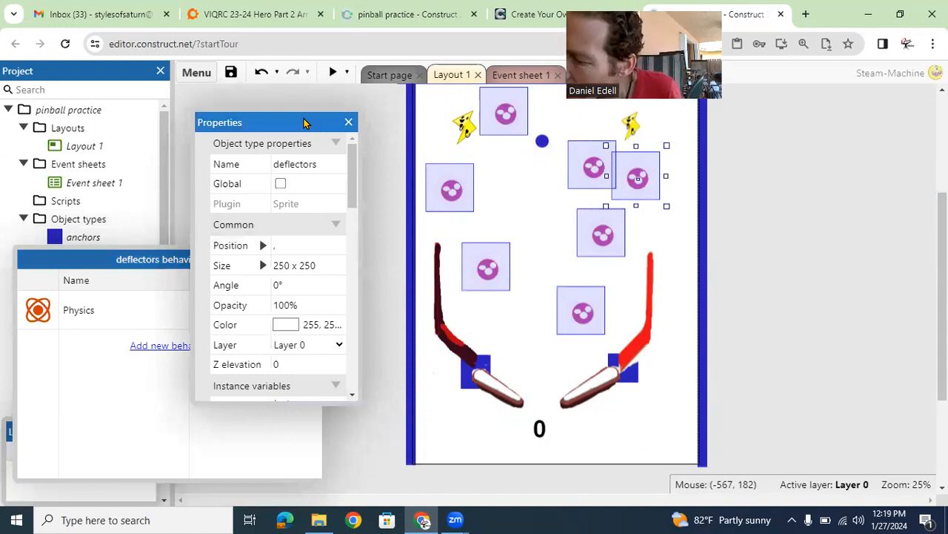
drag(353, 197, 353, 261)
click(280, 241)
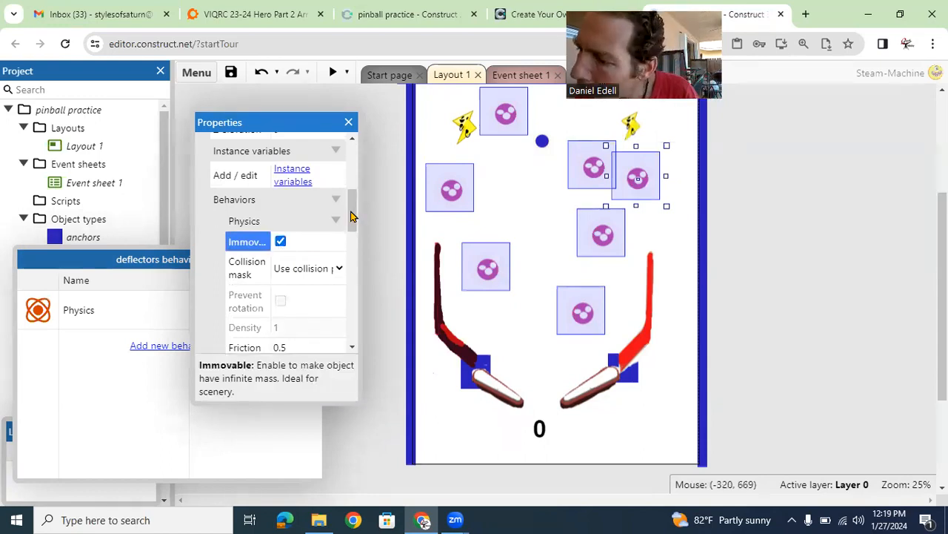
scroll(352, 235, down, 2)
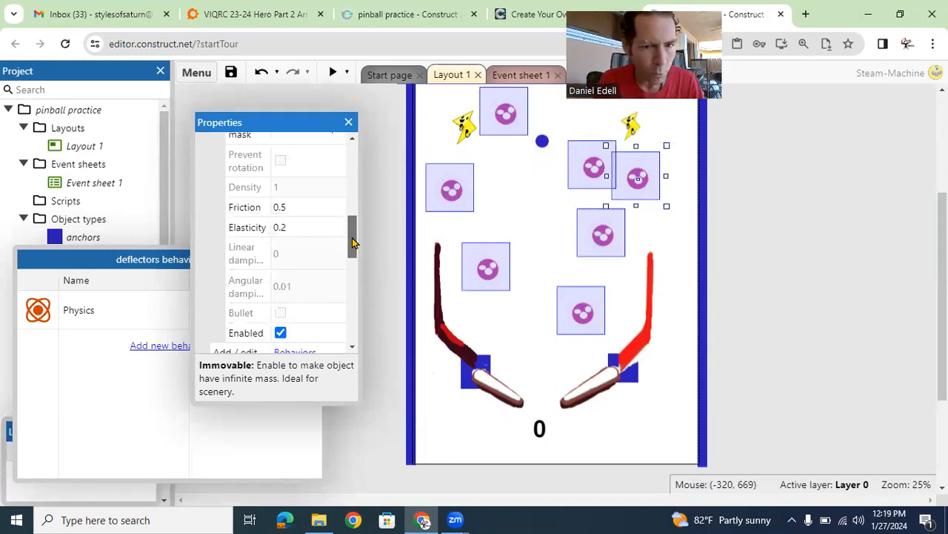
scroll(353, 243, up, 1)
click(312, 271)
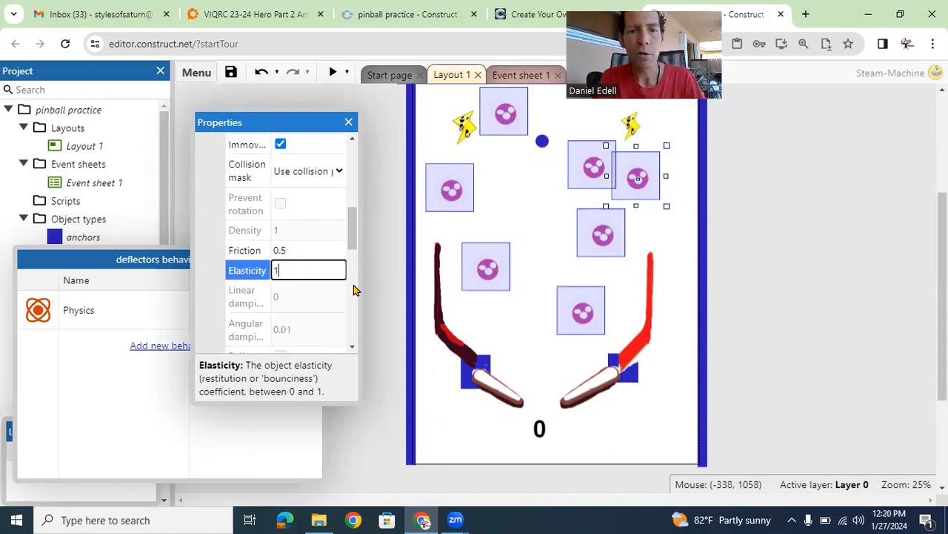
click(378, 291)
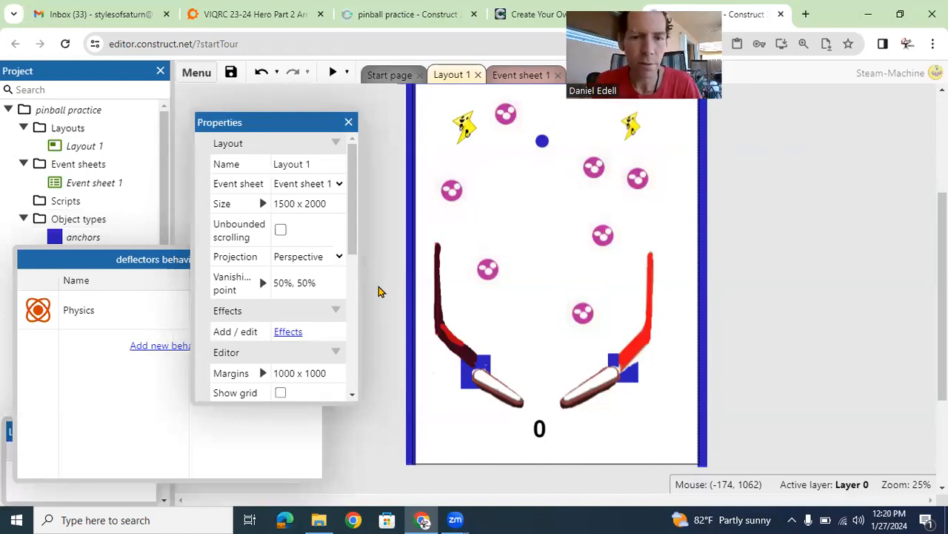
click(334, 72)
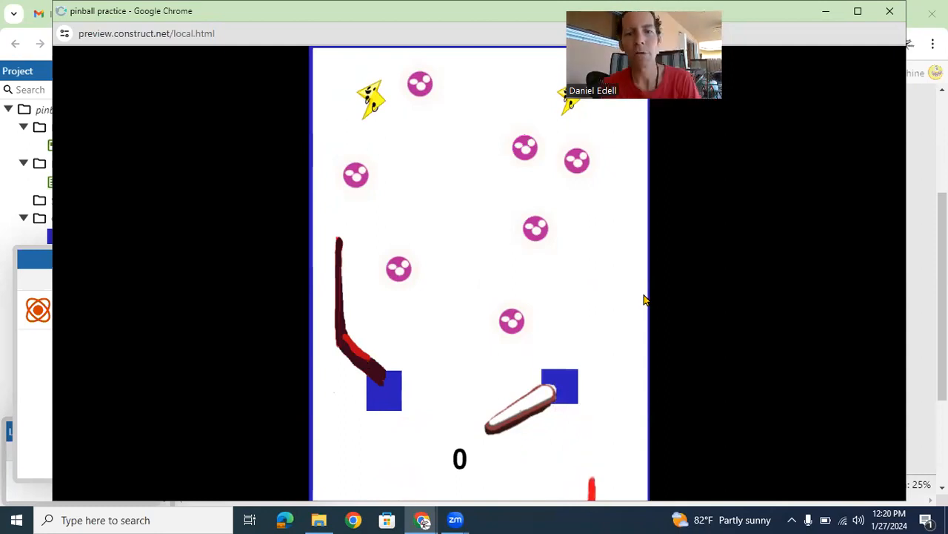
click(890, 12)
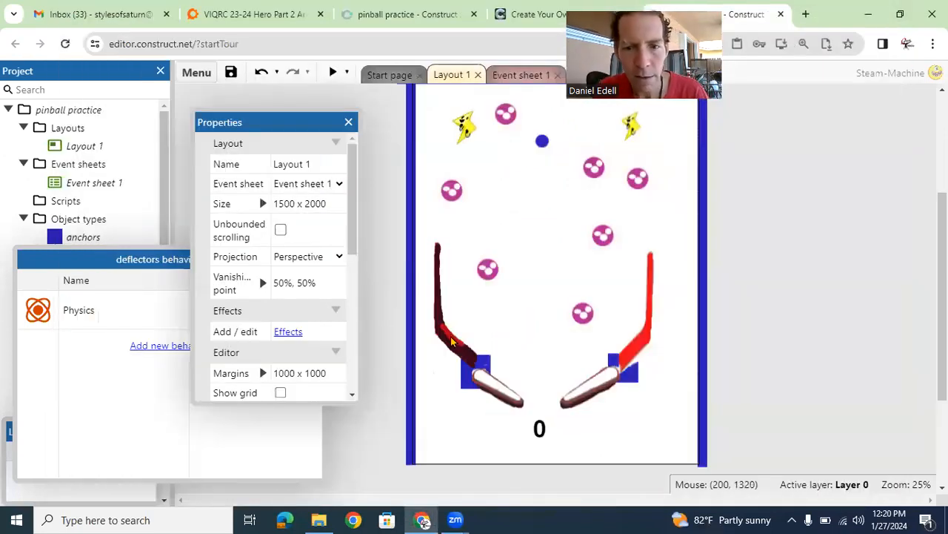
- Add the Physics behavior to the right paddle
click(590, 383)
right_click(590, 383)
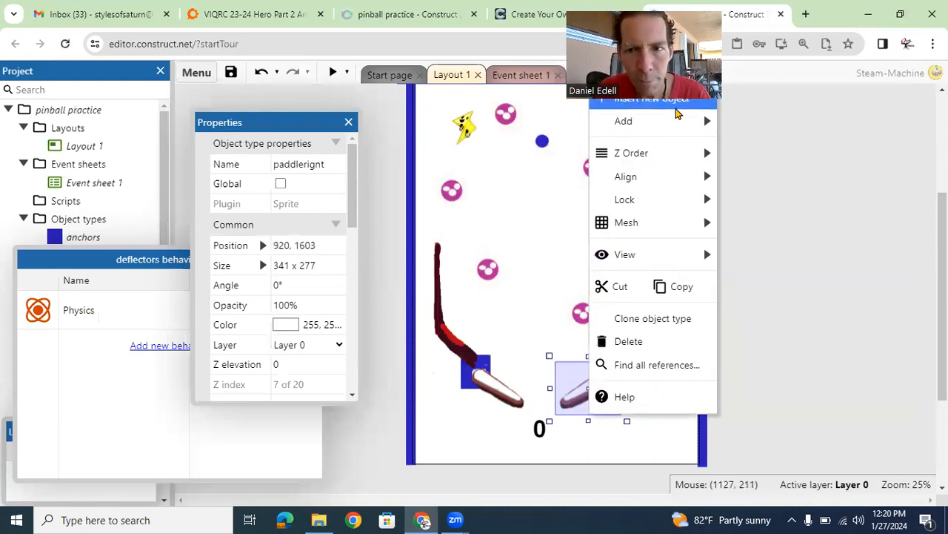
mouse_move(677, 121)
click(741, 143)
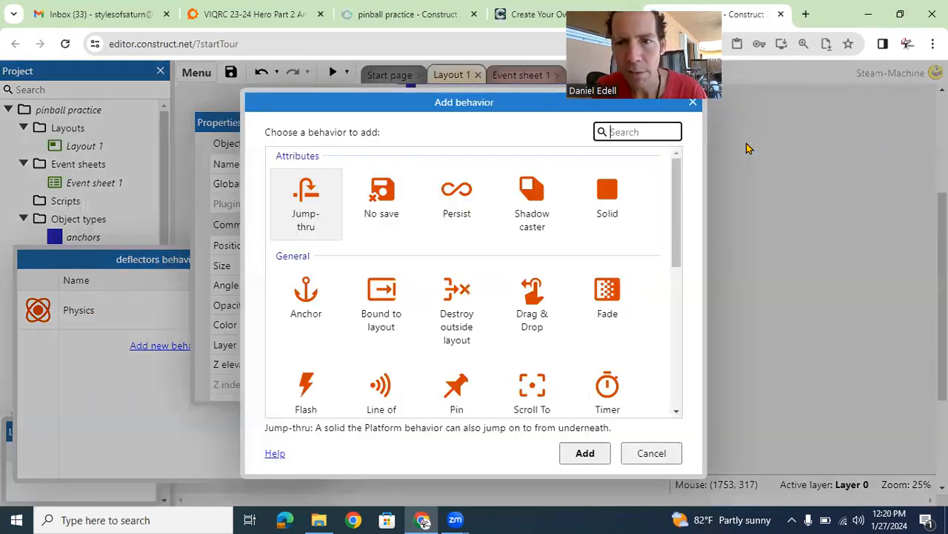
text(phy)
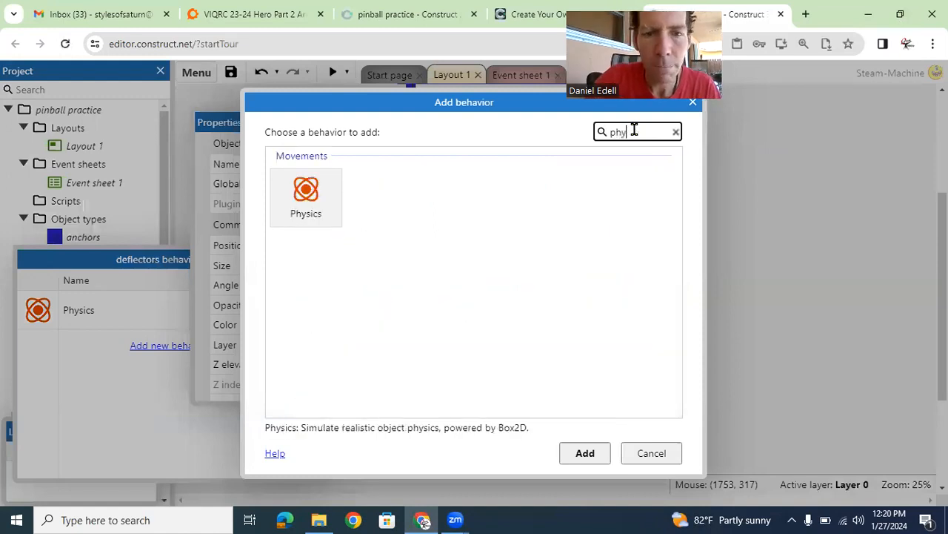
click(296, 206)
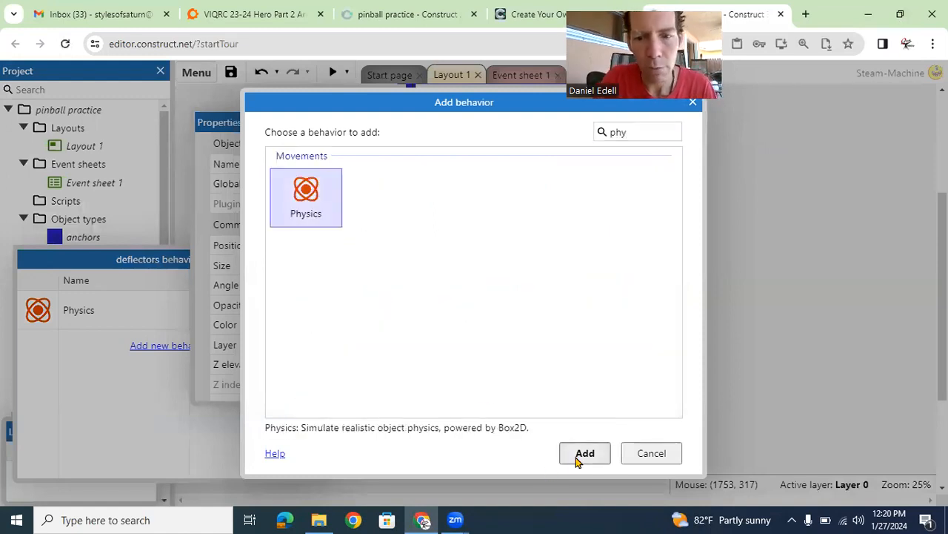
click(582, 455)
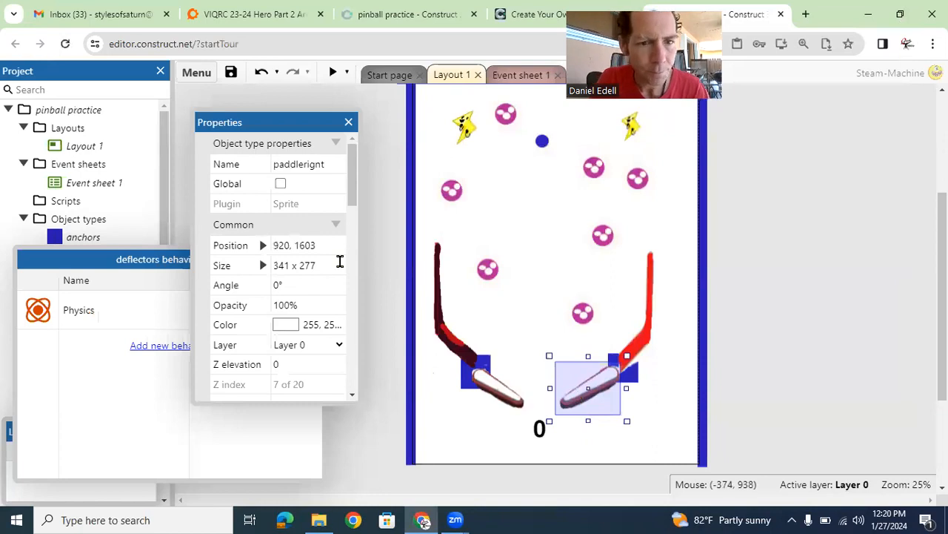
- Set the right paddle's linear and angular damping to 3, and preview the game
drag(350, 193, 356, 292)
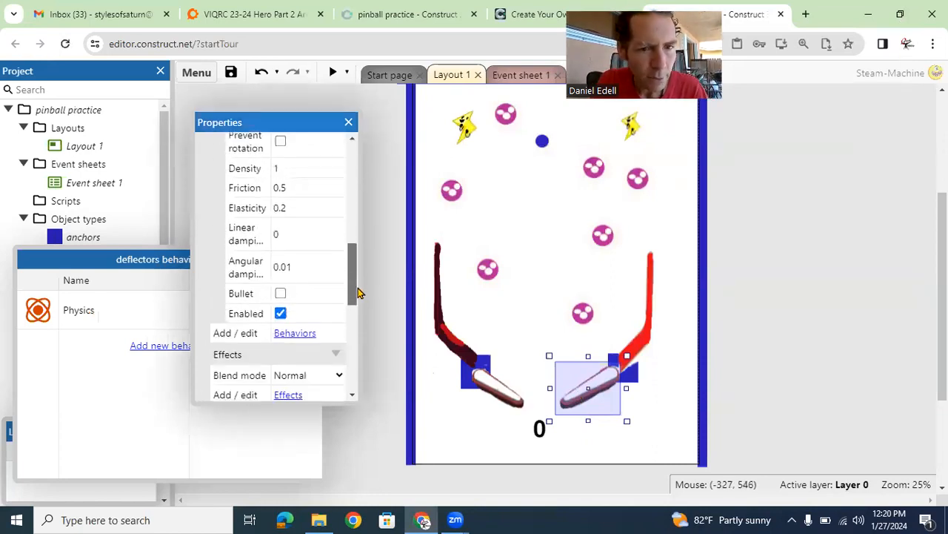
click(312, 238)
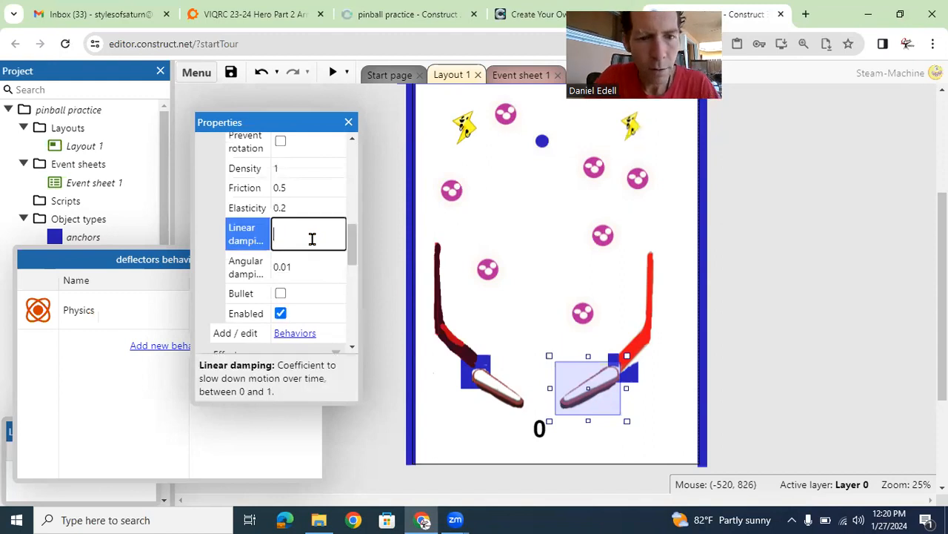
click(315, 268)
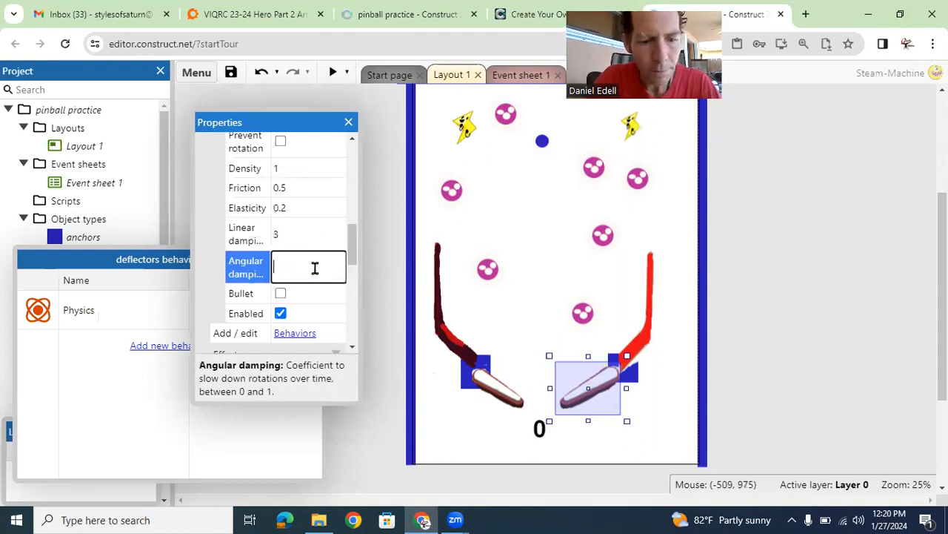
text(3)
click(851, 346)
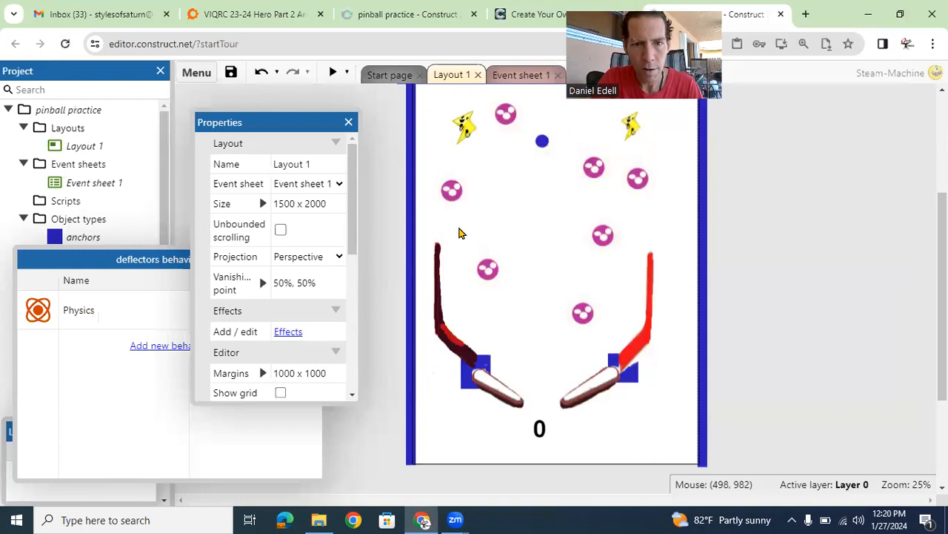
click(333, 80)
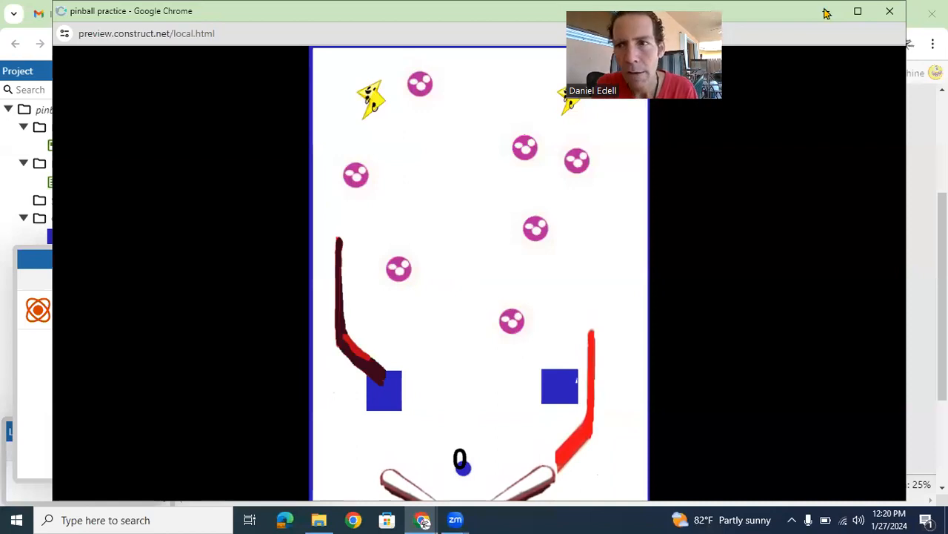
click(890, 11)
- Add the Physics behavior to the left roller
click(448, 335)
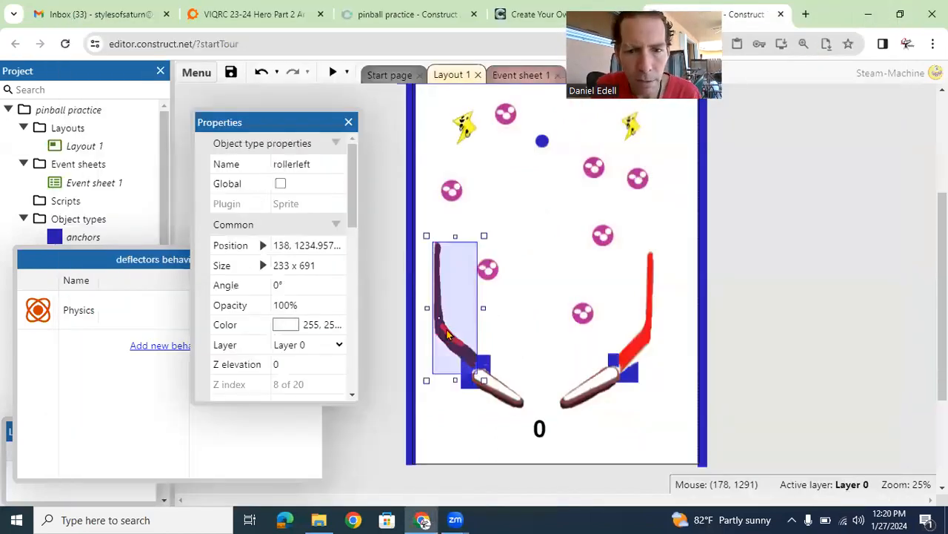
right_click(447, 335)
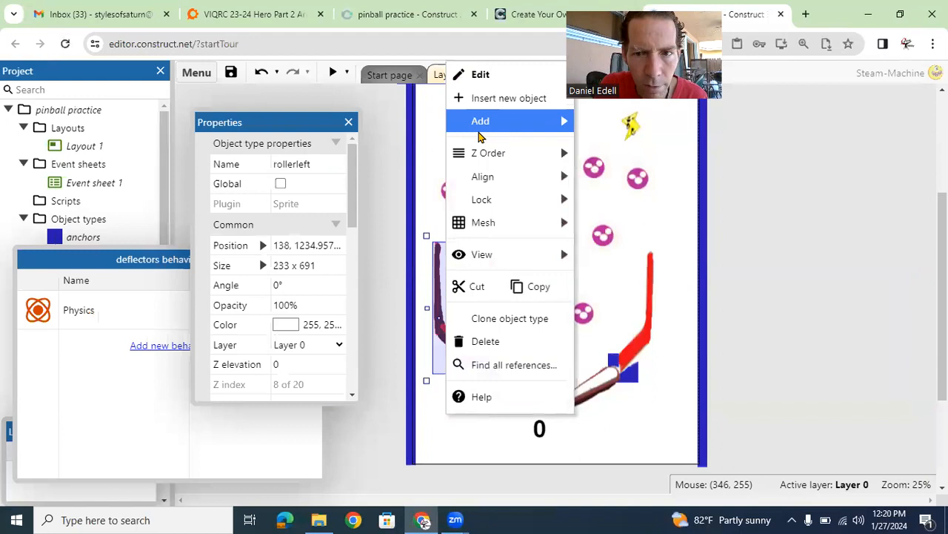
mouse_move(512, 121)
click(622, 146)
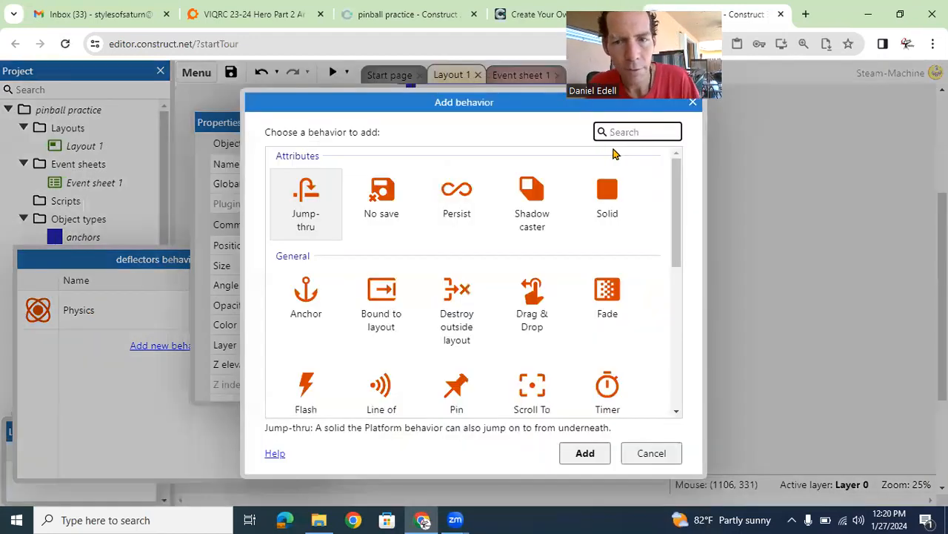
text(physics)
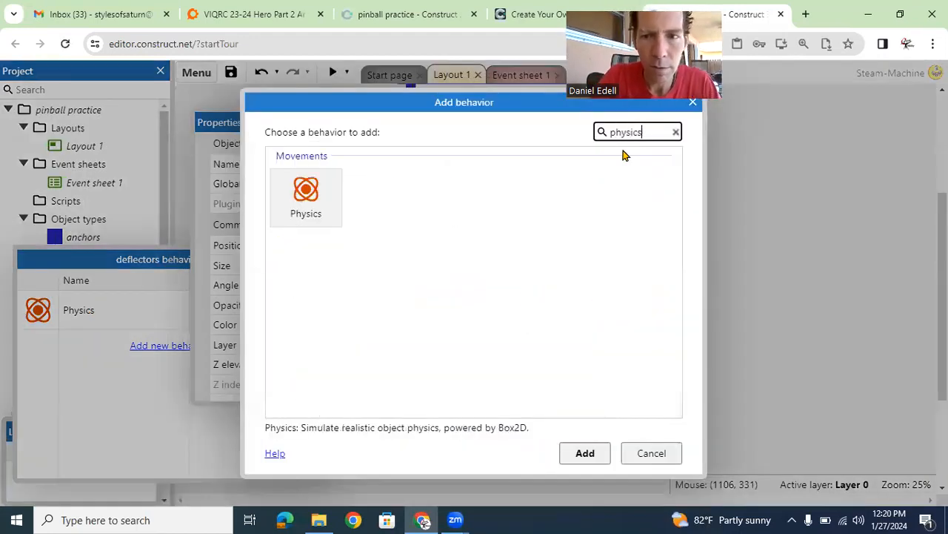
click(304, 207)
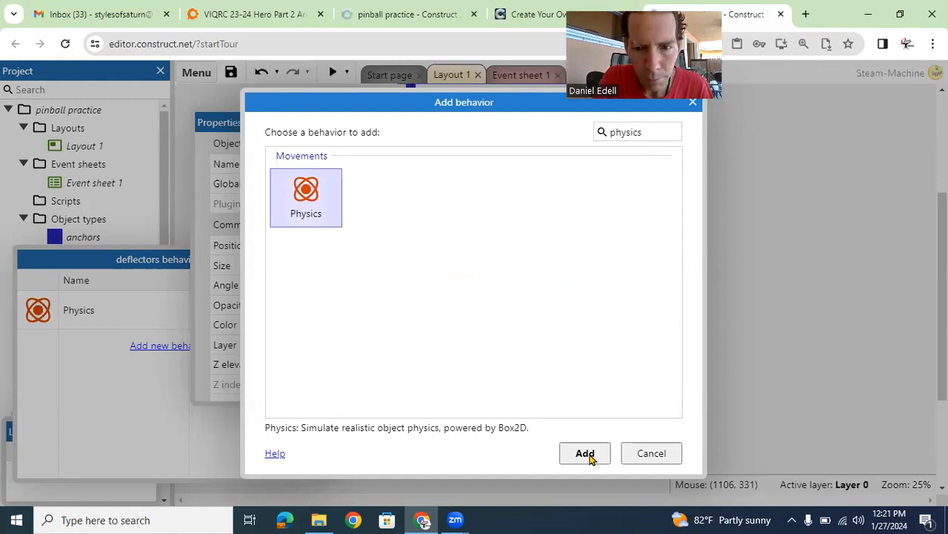
click(591, 456)
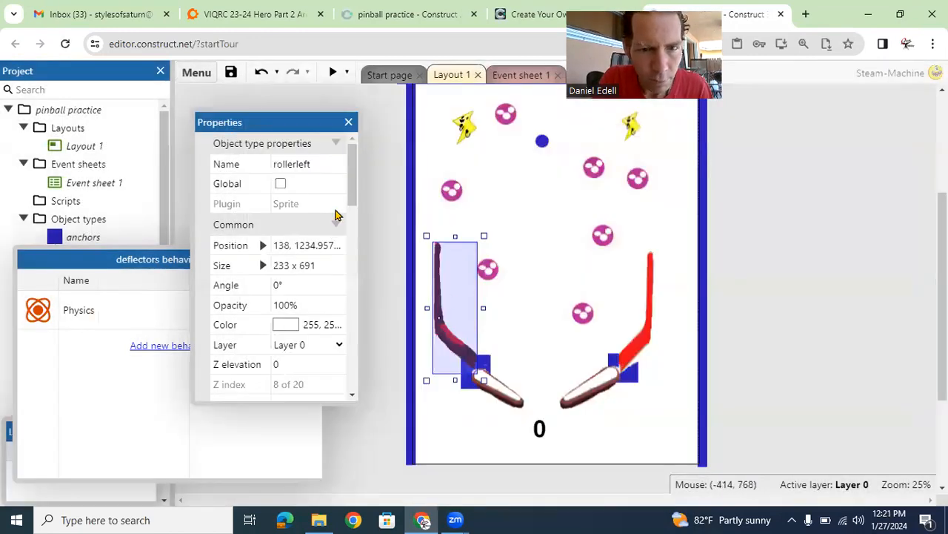
- Make the left roller immovable in its Physics settings
drag(349, 195, 350, 276)
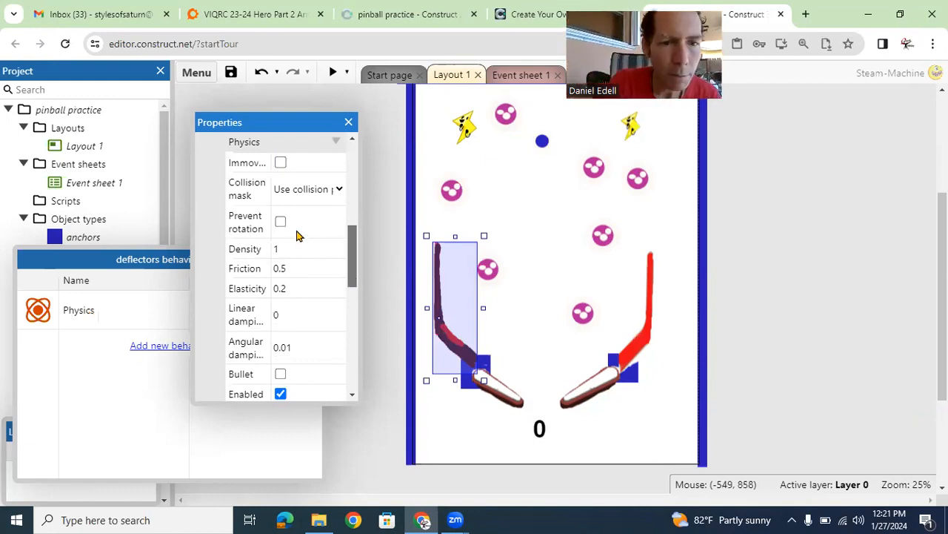
drag(355, 265, 353, 231)
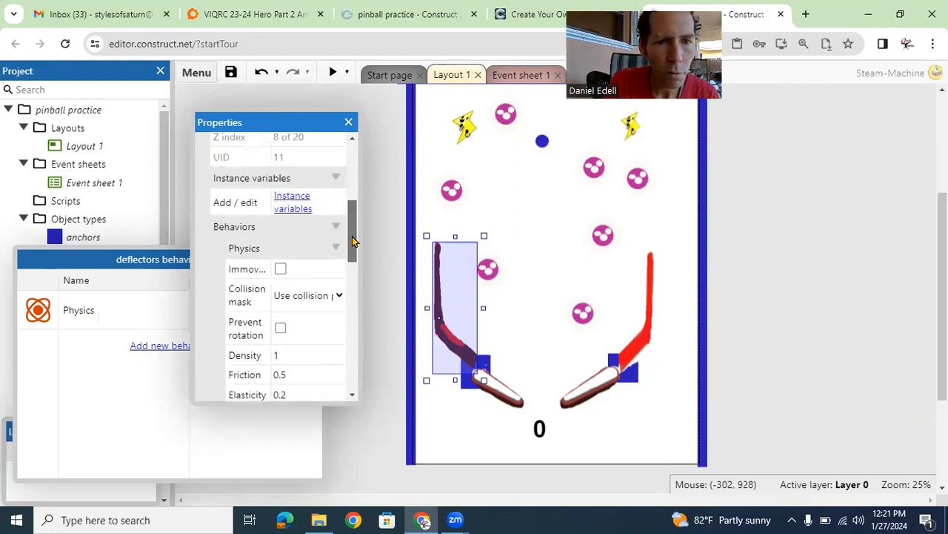
click(280, 267)
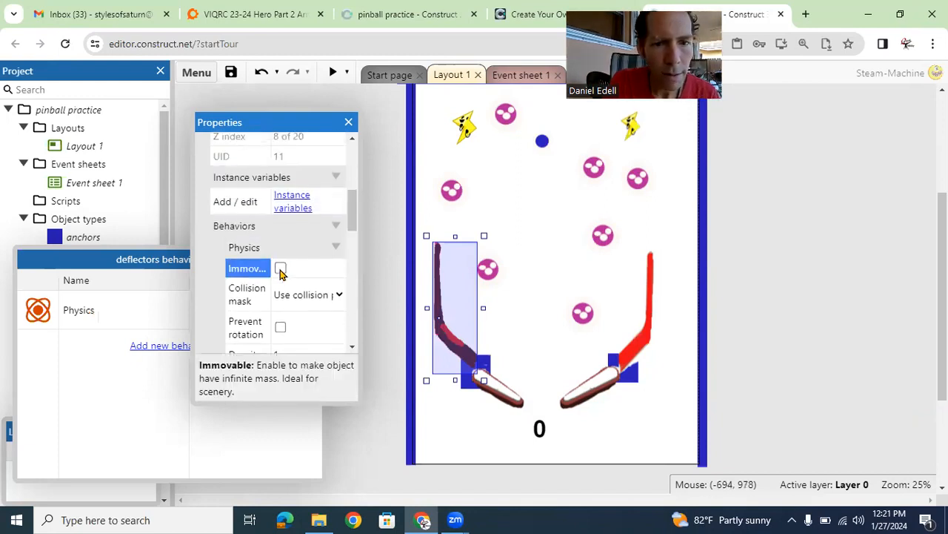
- Add the Physics behavior to the right roller and make it immovable in its Physics settings
click(649, 328)
right_click(650, 327)
mouse_move(725, 128)
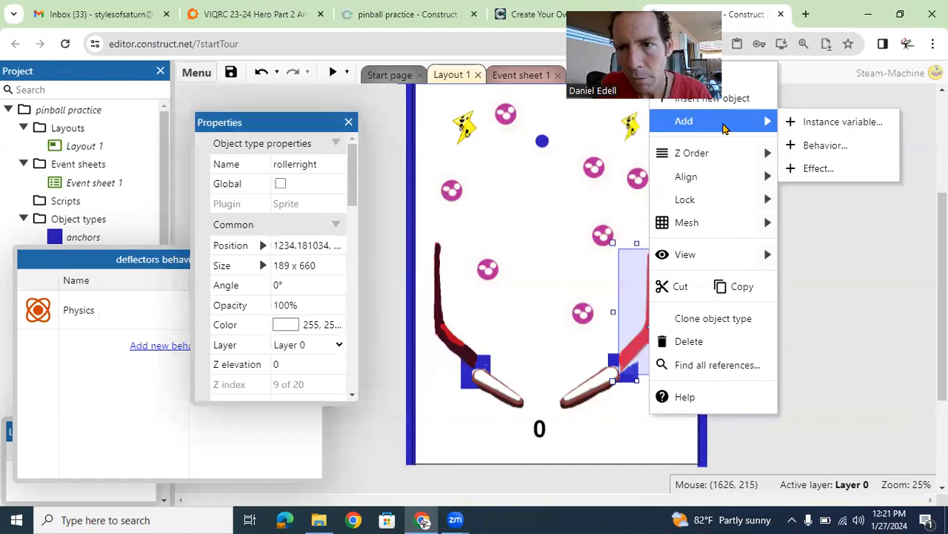
click(366, 209)
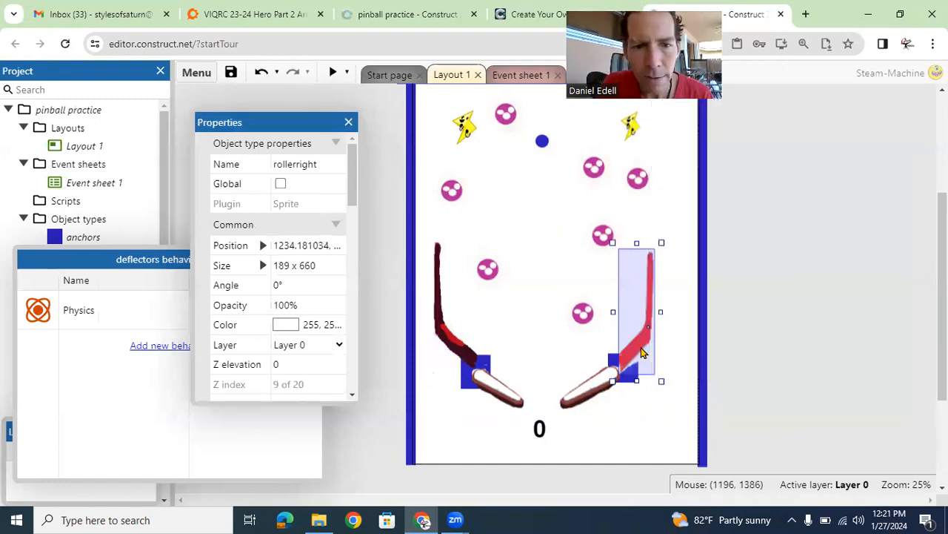
drag(353, 189, 353, 248)
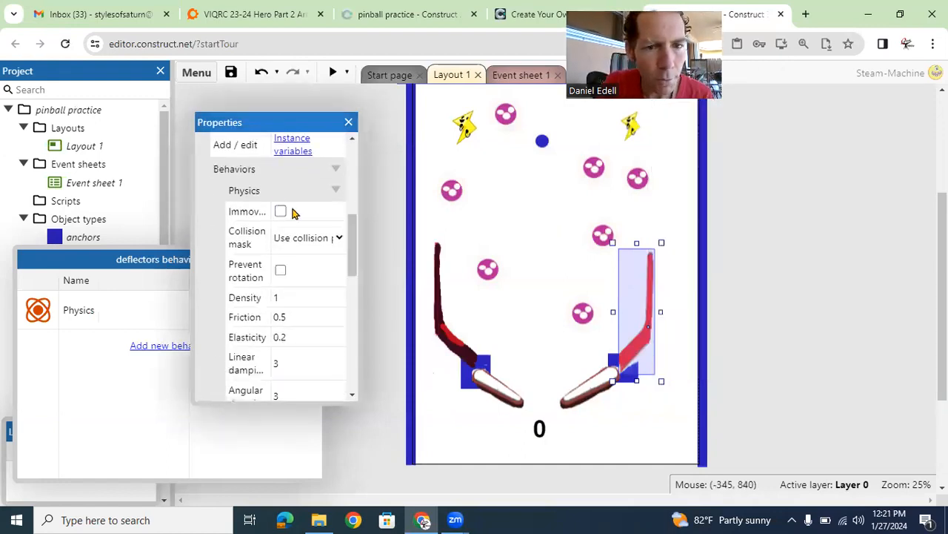
click(280, 213)
click(834, 355)
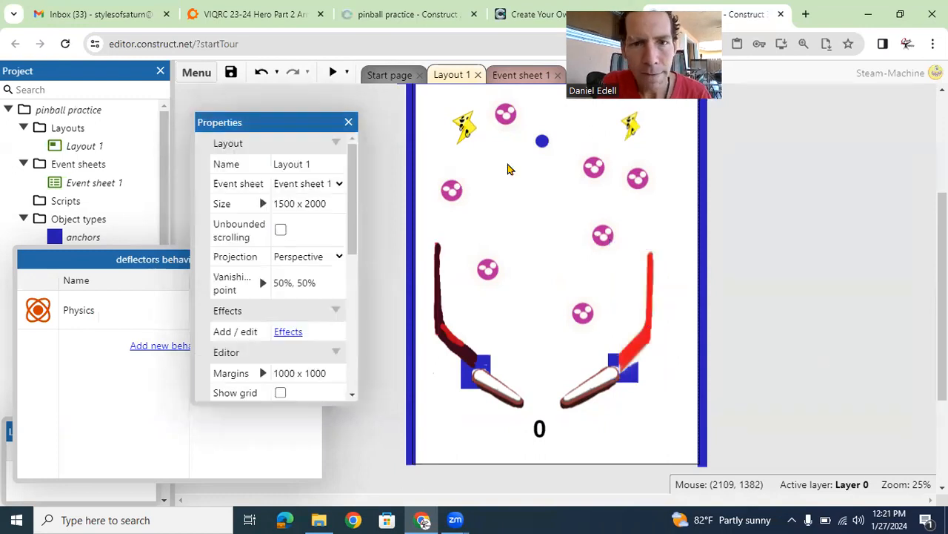
- Preview the game to check the rollers and paddles, close the preview, and open Event sheet 1
click(333, 71)
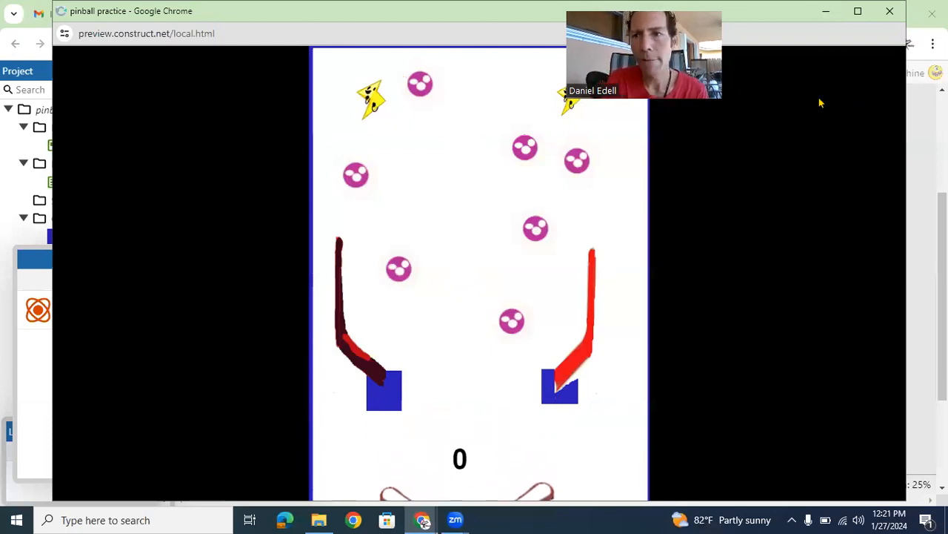
click(889, 13)
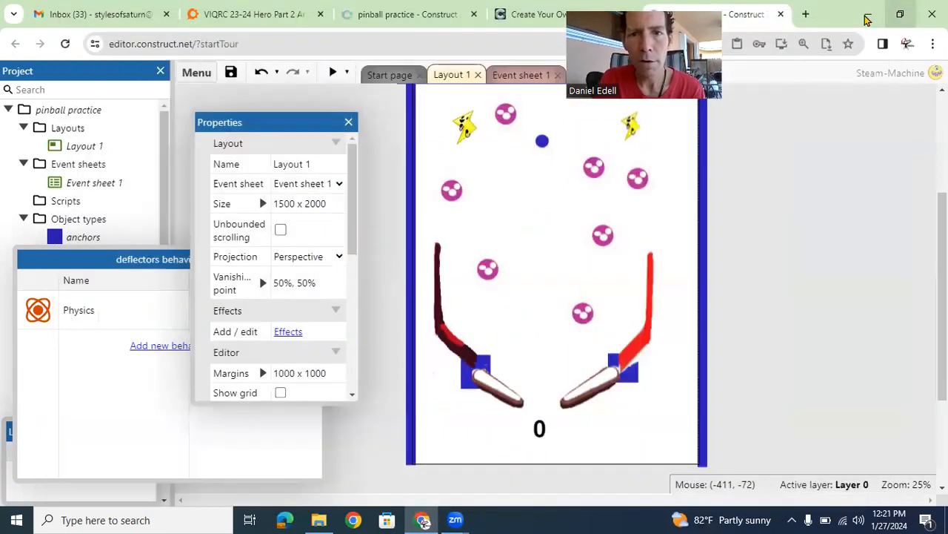
click(519, 77)
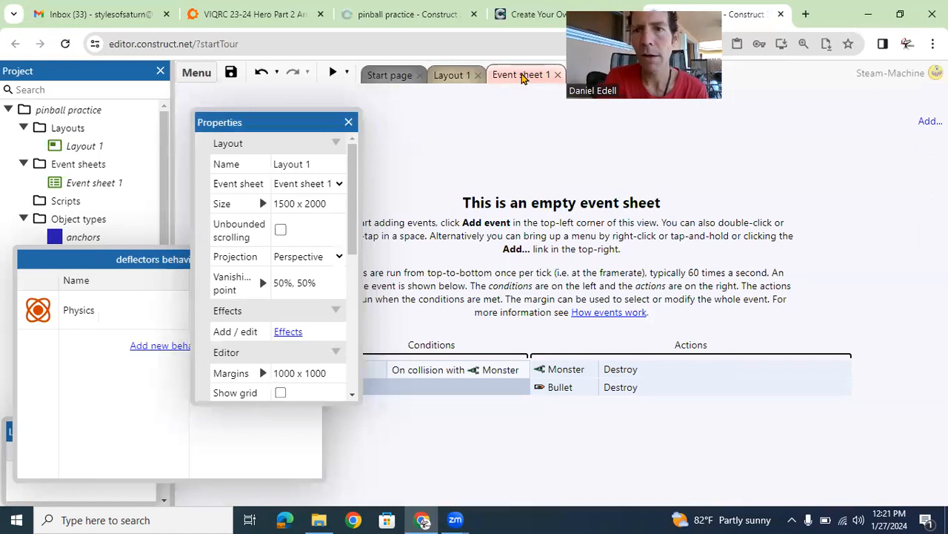